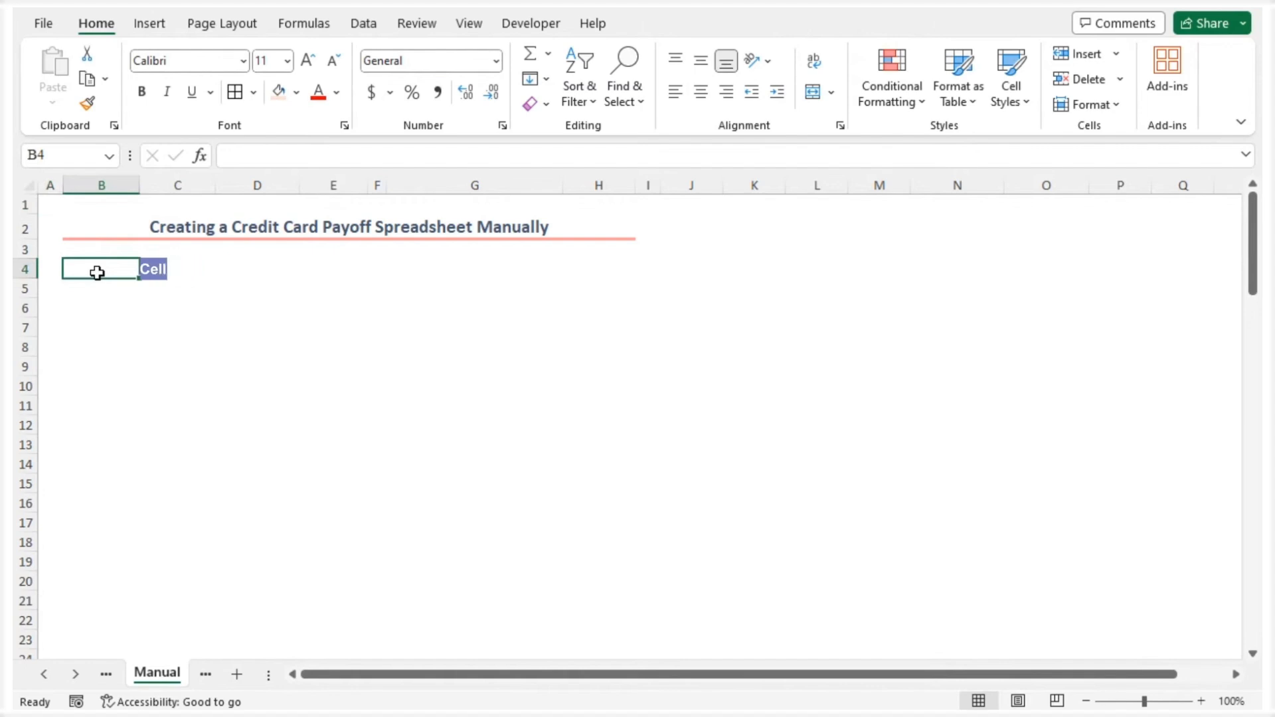
Enter the column headers Month, Payment, Interest and Balance in cells B4 through E4
{"action": "type", "text": "Month"}
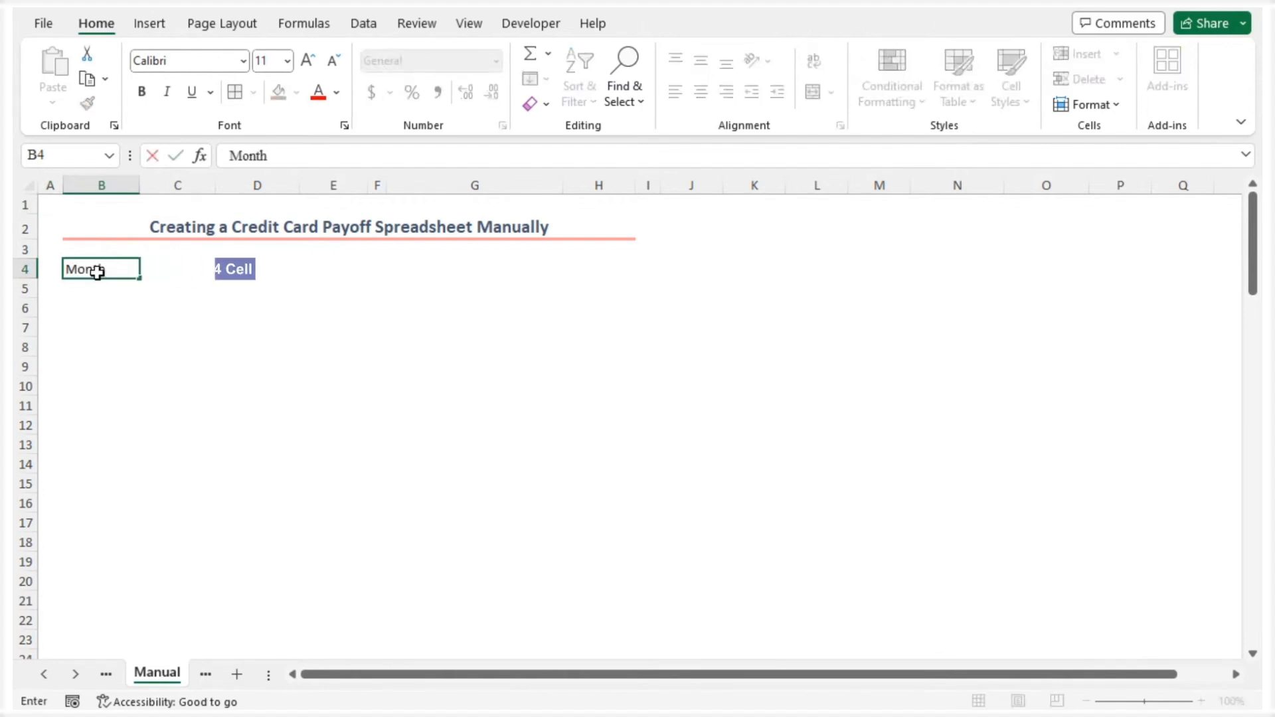
{"action": "key", "text": "Tab"}
{"action": "type", "text": "Pa"}
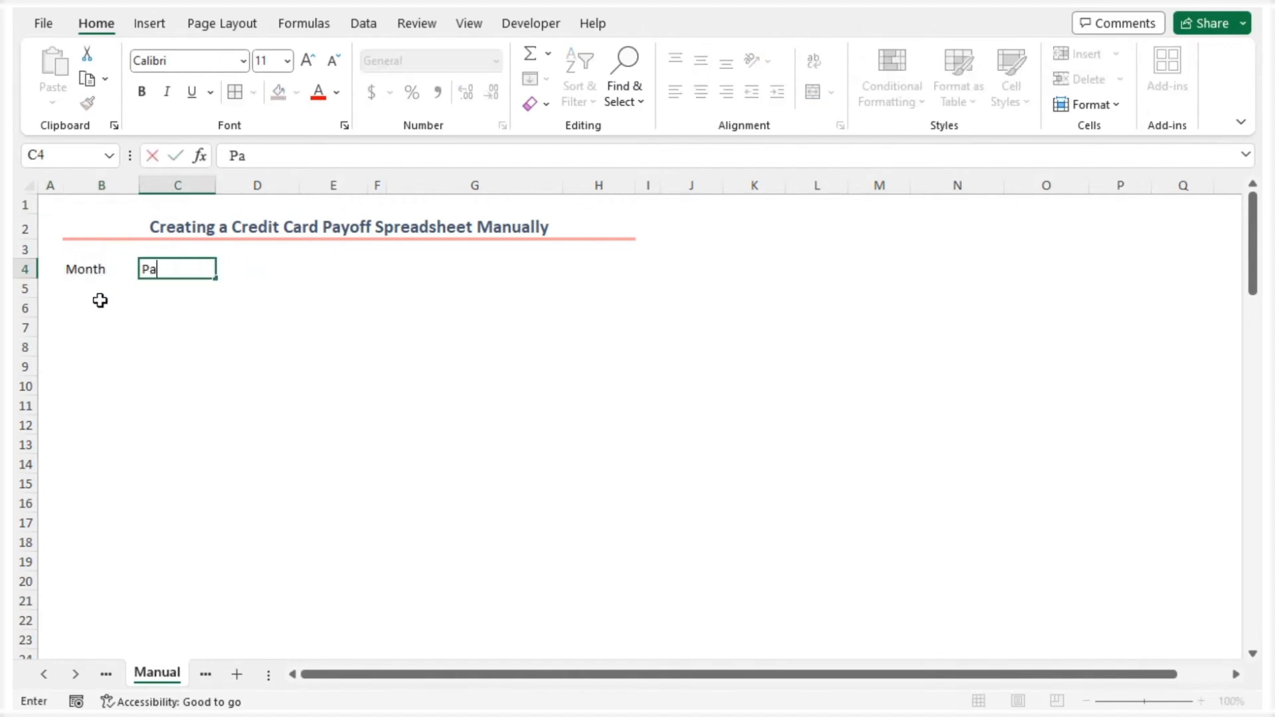
{"action": "type", "text": "yment"}
{"action": "key", "text": "Tab"}
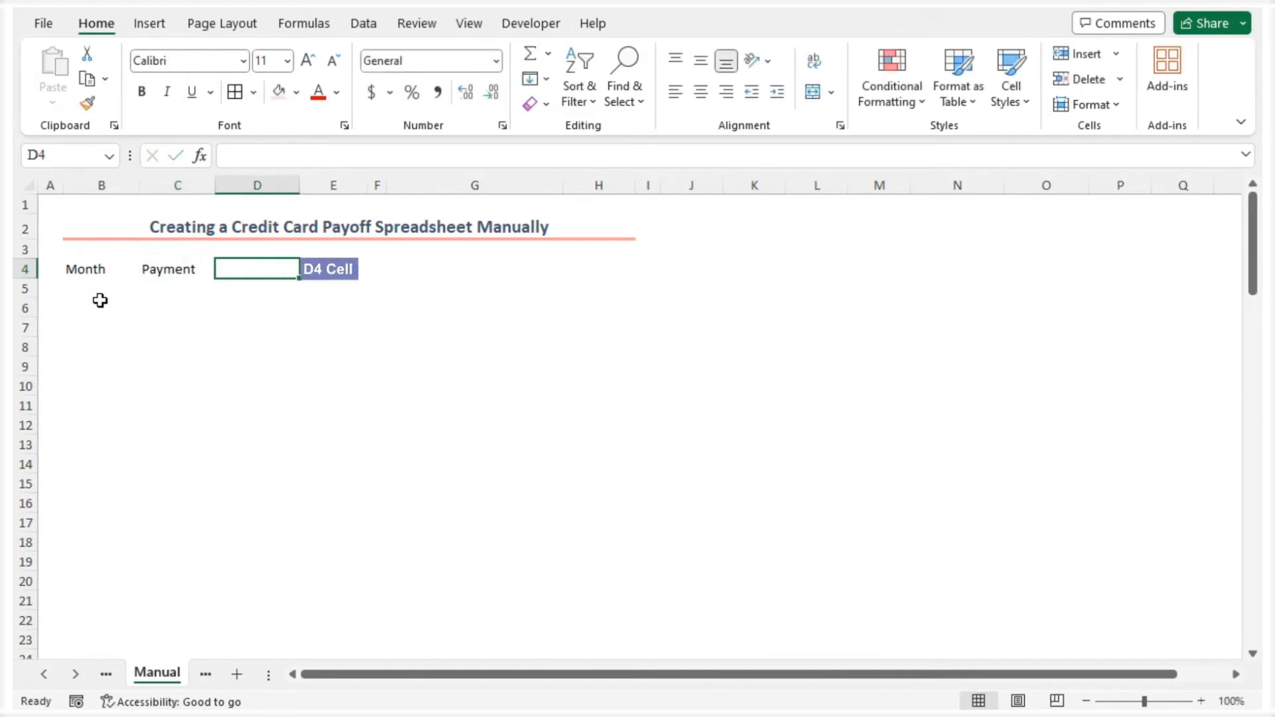
{"action": "type", "text": "Interest"}
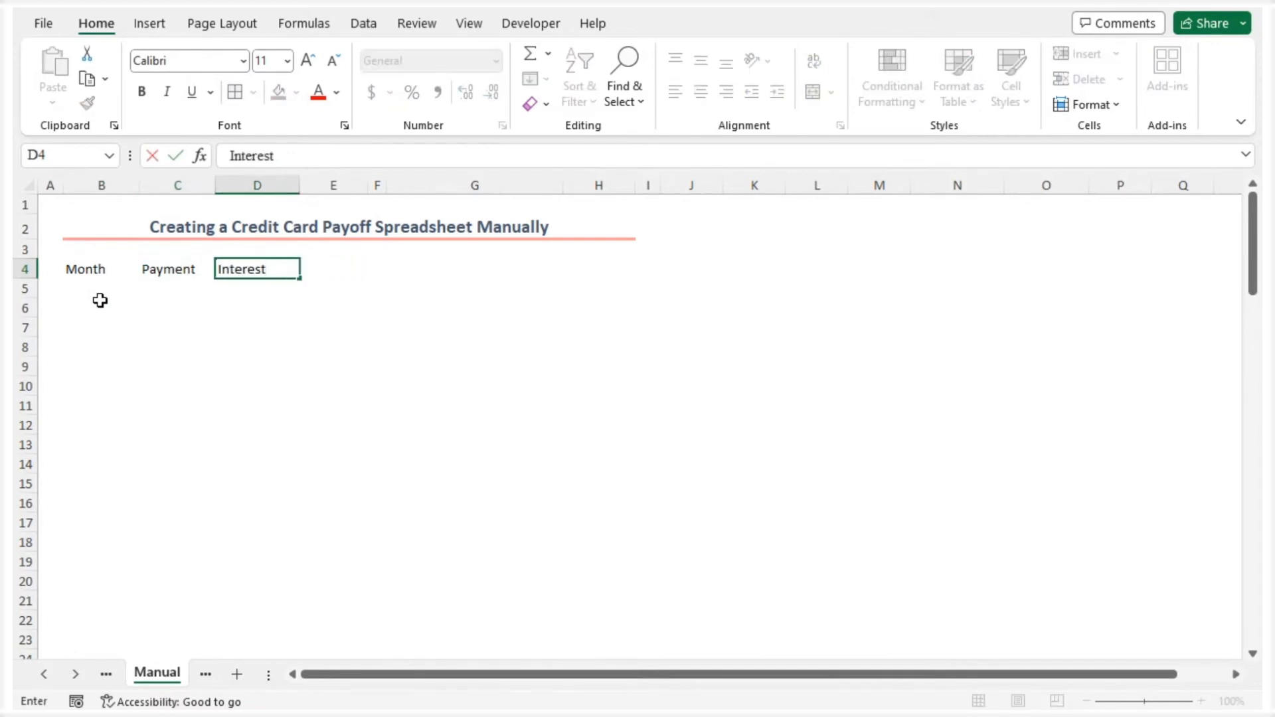
{"action": "key", "text": "Tab"}
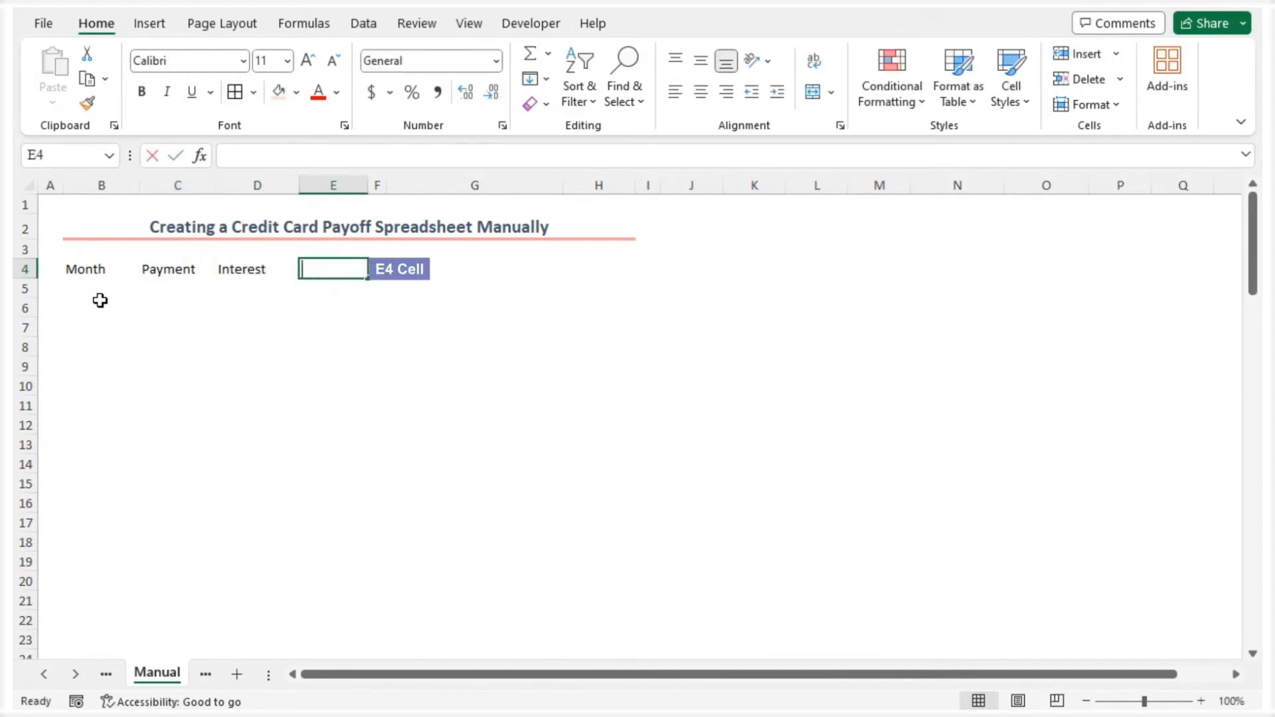
{"action": "type", "text": "Balance"}
{"action": "key", "text": "Return"}
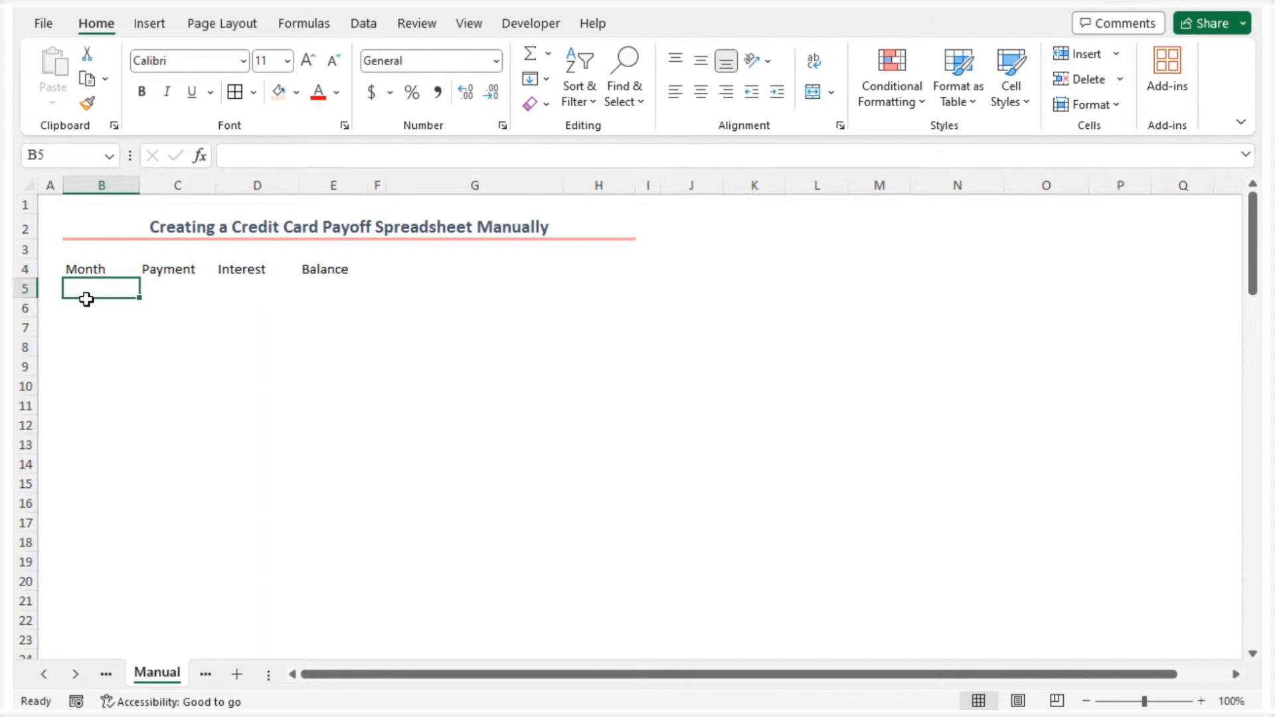
Make the headers in B4:E4 bold and centre them both vertically and horizontally
{"action": "left_click_drag", "start_coordinate": [90, 270], "coordinate": [327, 273]}
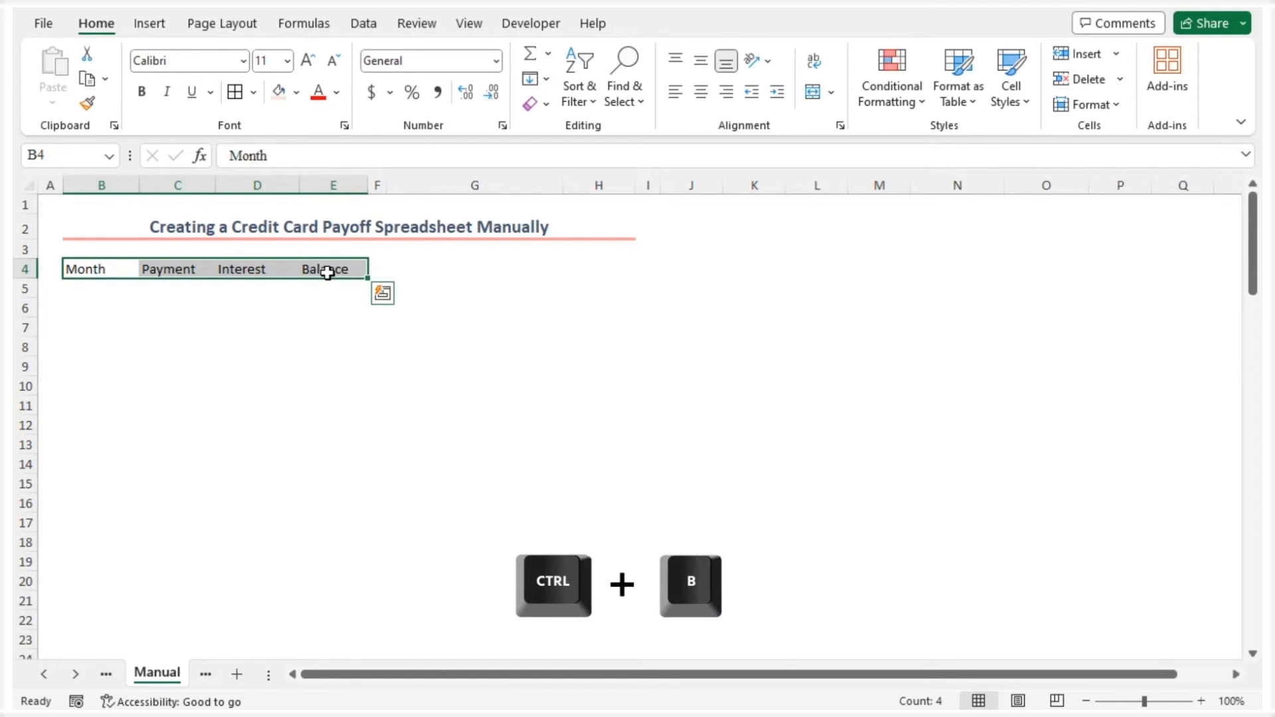
{"action": "key", "text": "ctrl+b"}
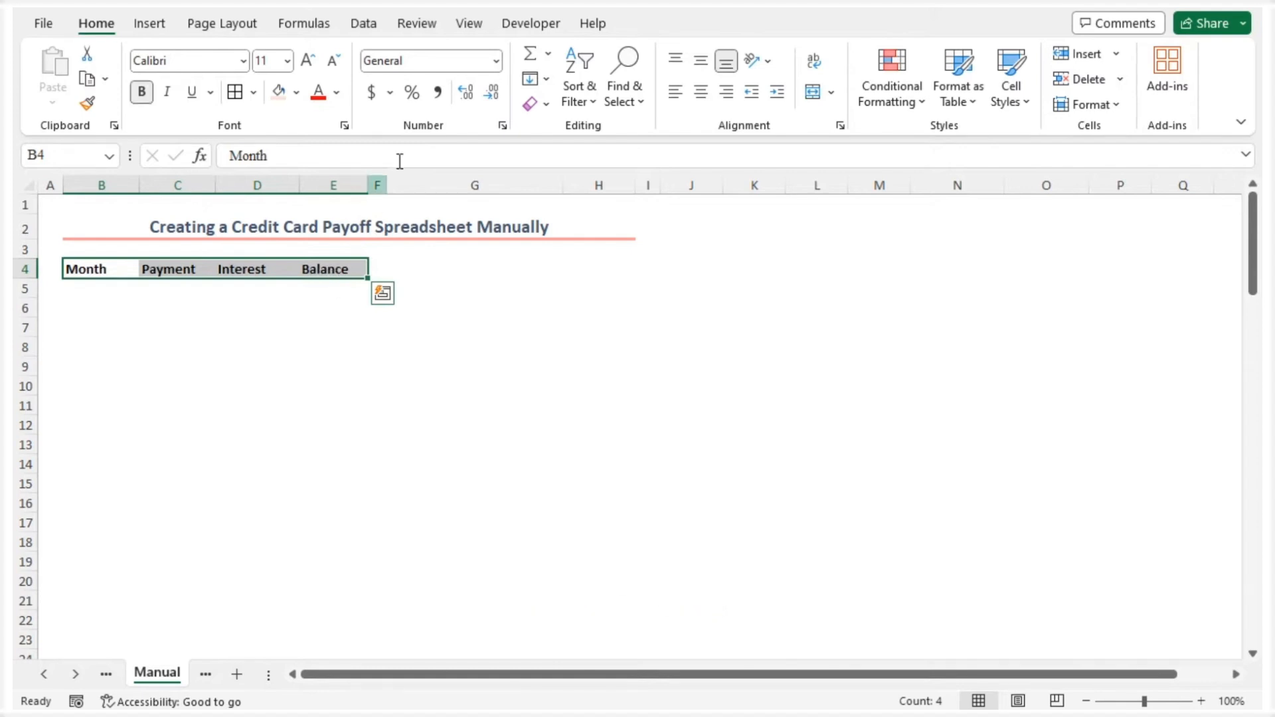
{"action": "left_click", "coordinate": [700, 61]}
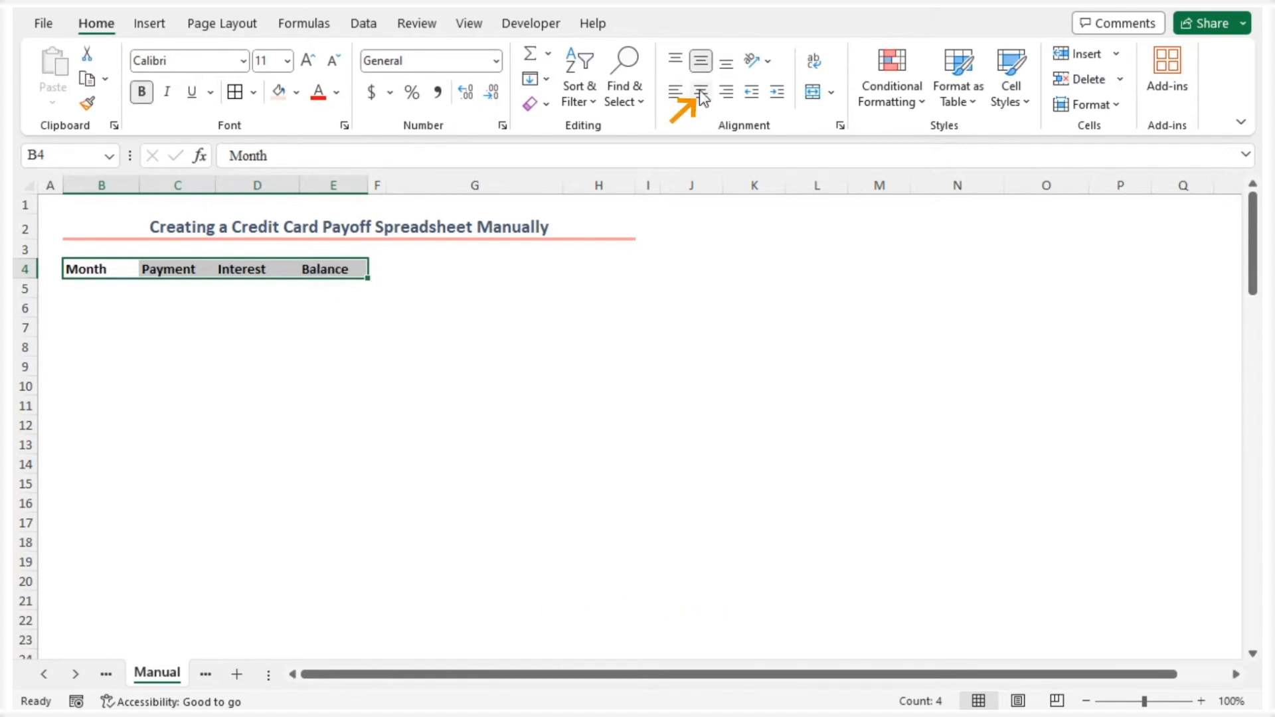
{"action": "left_click", "coordinate": [700, 93]}
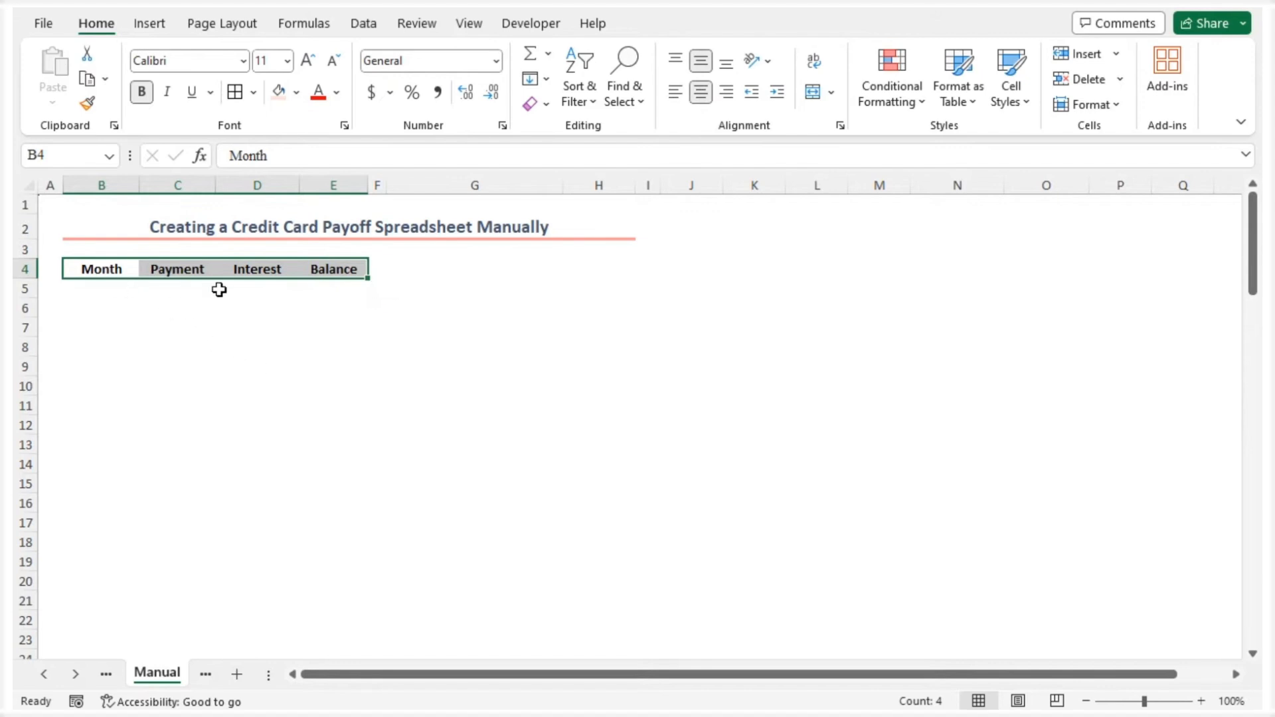
Give the B4:E4 headers font size 12, the lightest orange theme fill and cell borders
{"action": "left_click", "coordinate": [305, 61]}
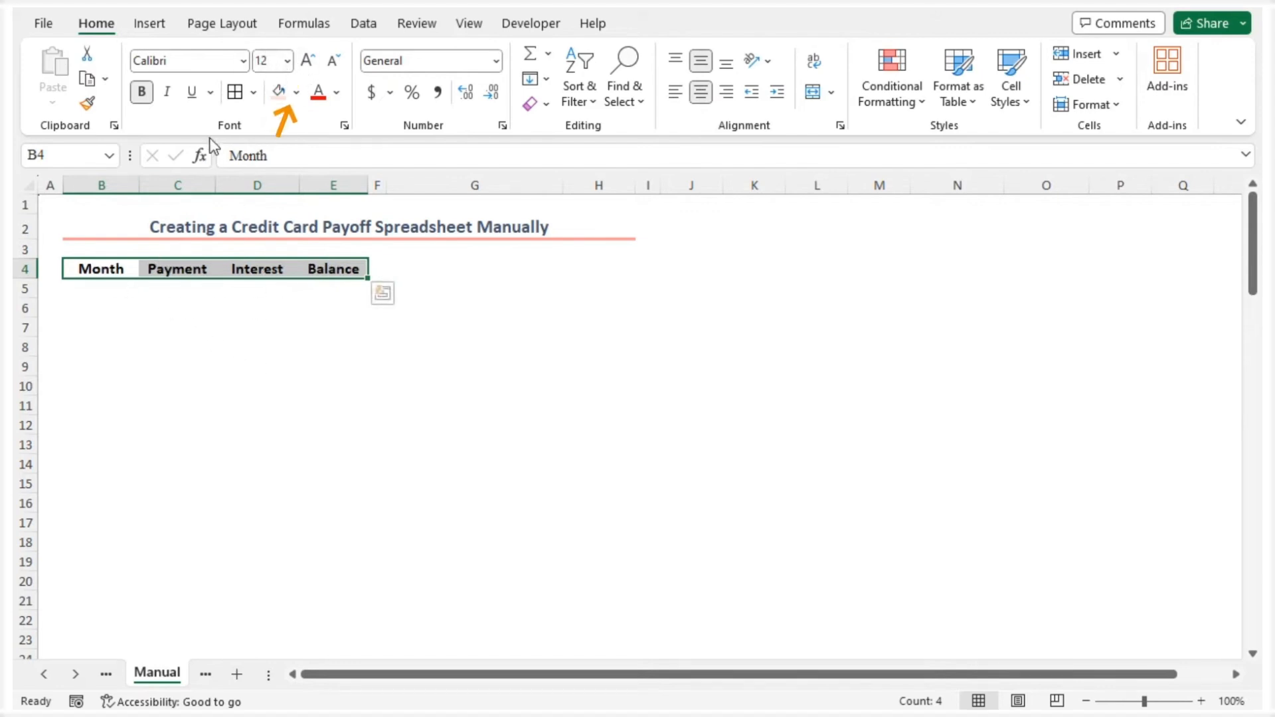
{"action": "left_click", "coordinate": [298, 93]}
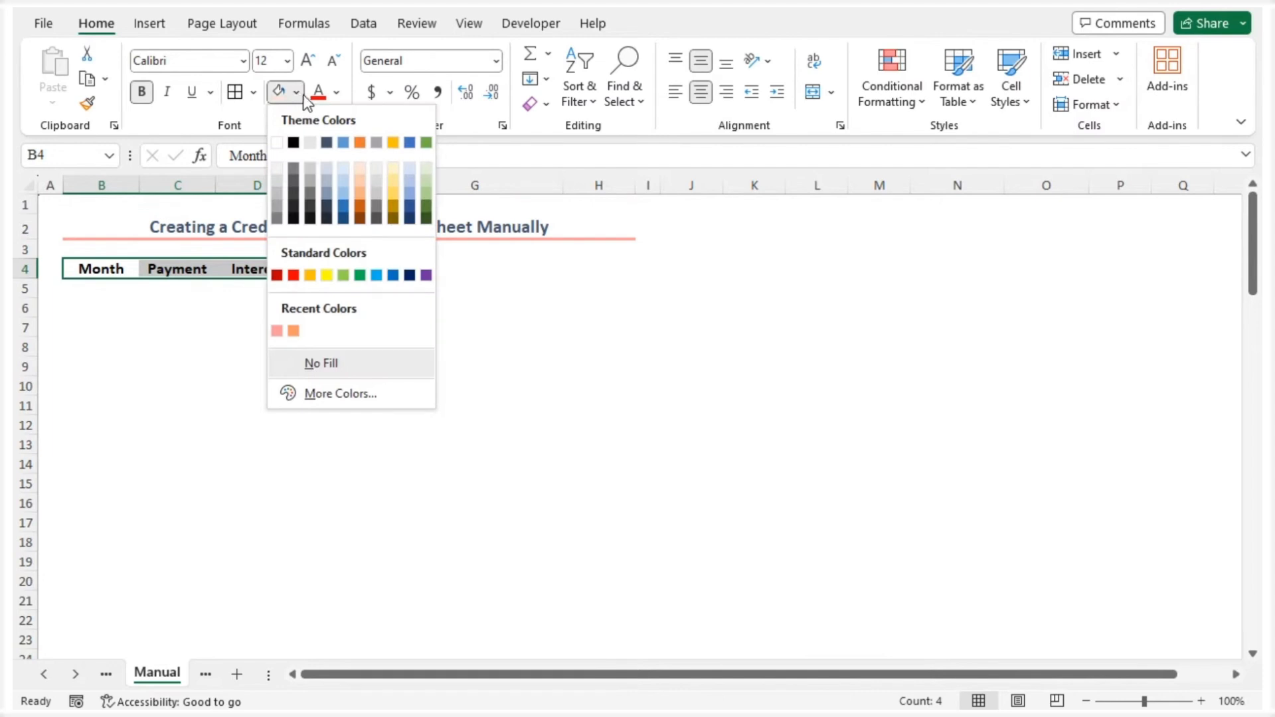
{"action": "left_click", "coordinate": [362, 169]}
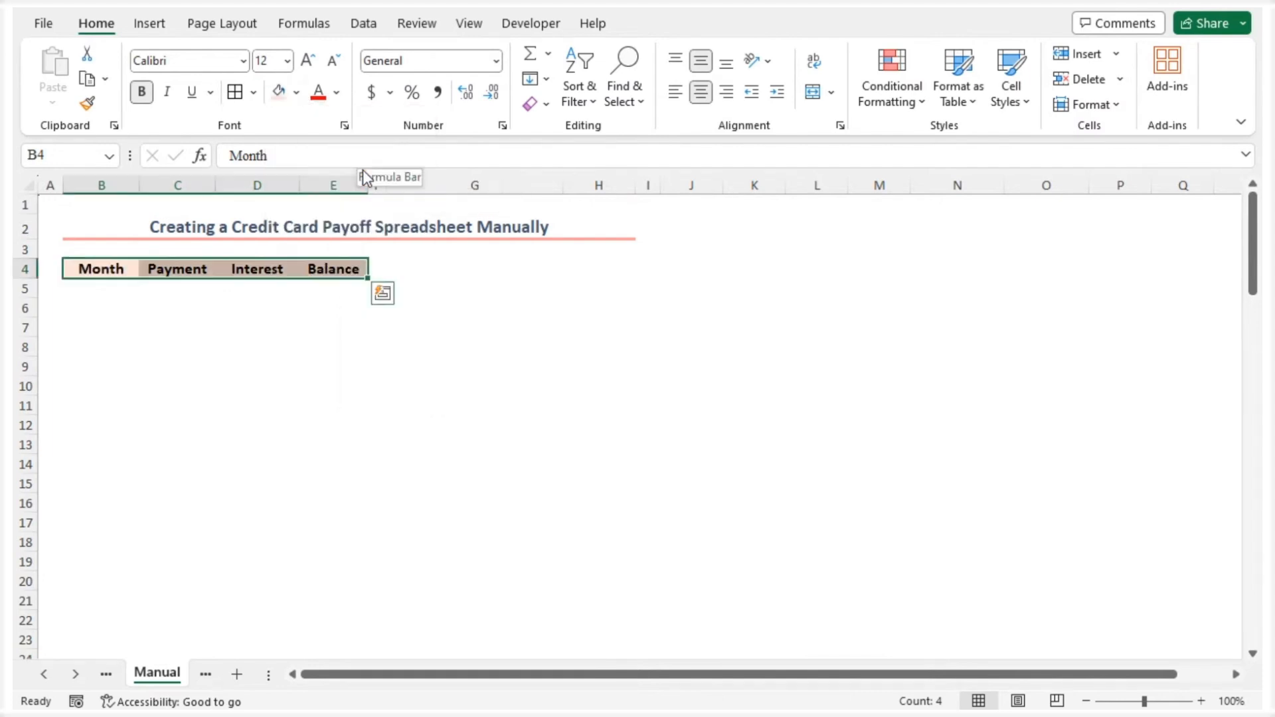
{"action": "left_click", "coordinate": [233, 93]}
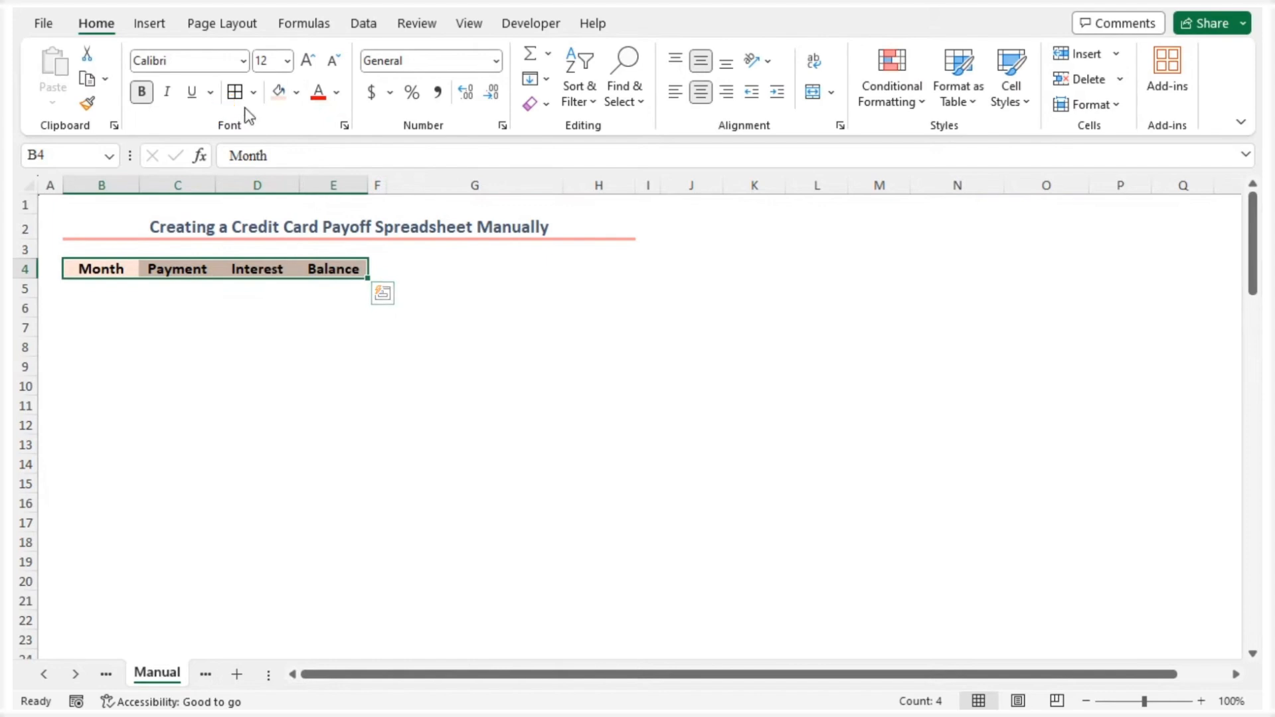
Add the label Product Price in G4 and enter $1,699 in H4
{"action": "left_click", "coordinate": [428, 272]}
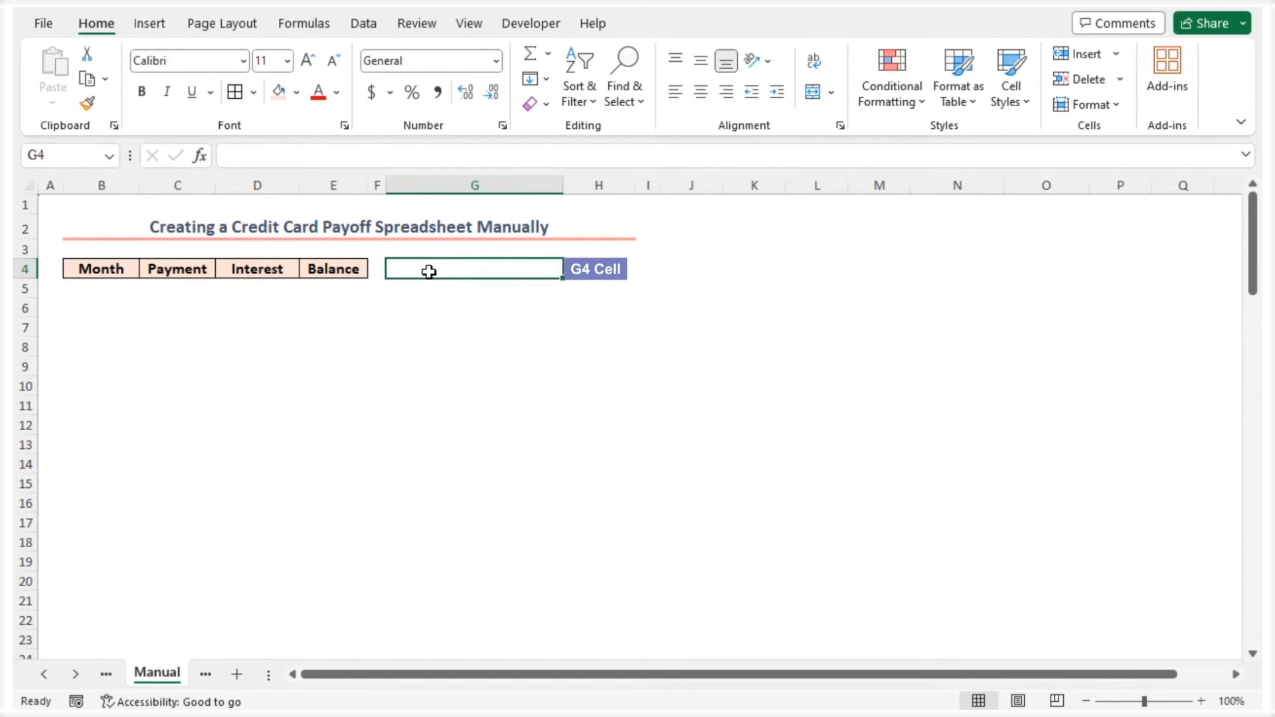
{"action": "type", "text": "Product Price"}
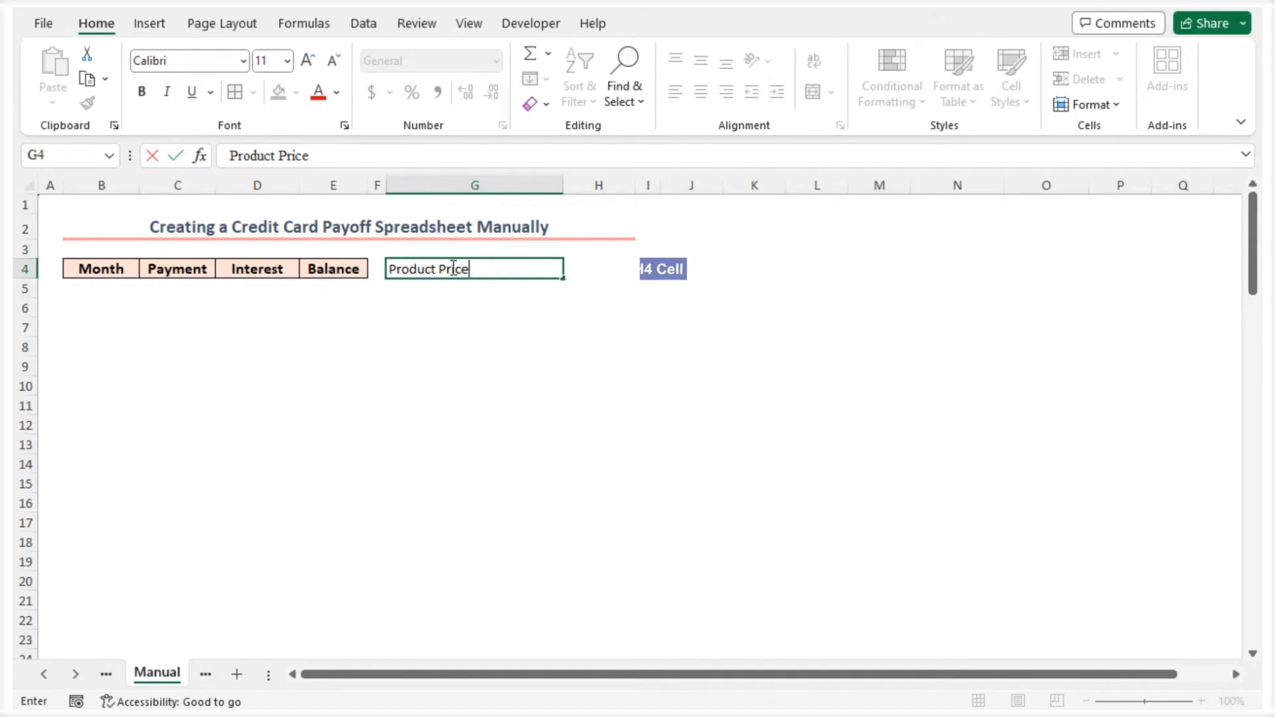
{"action": "left_click", "coordinate": [588, 266]}
{"action": "type", "text": "$"}
{"action": "type", "text": "1,69"}
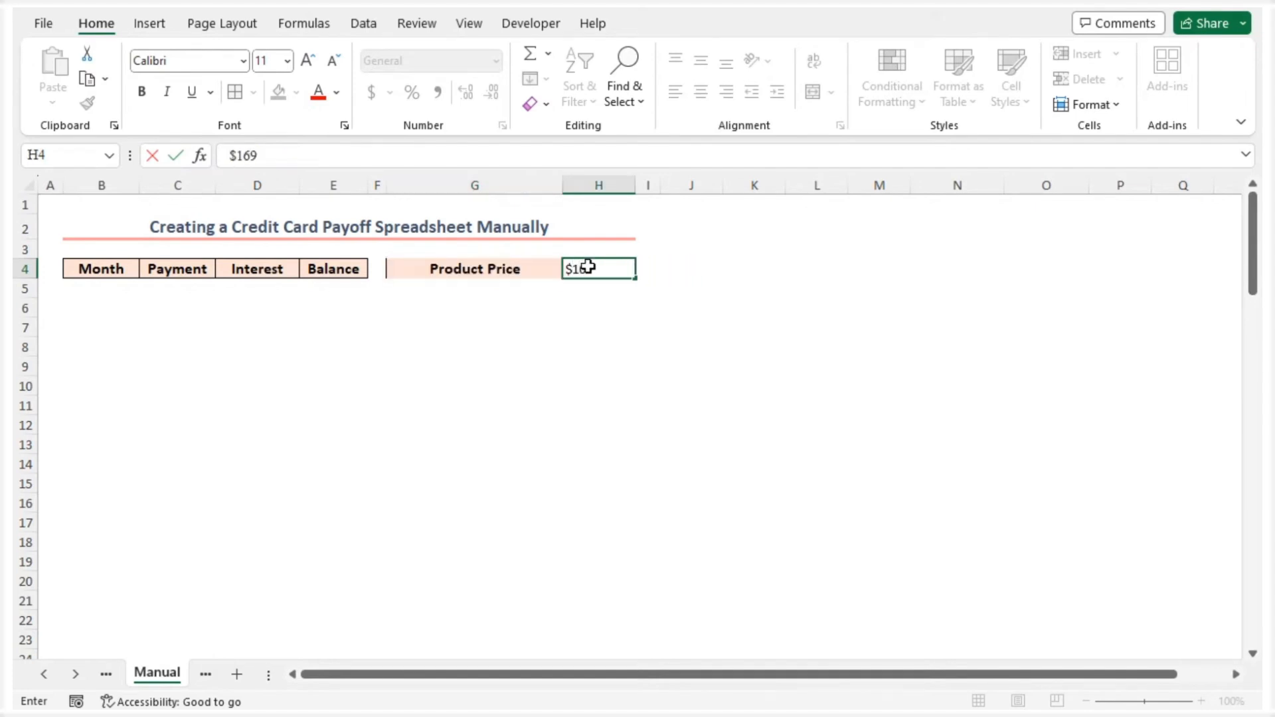
{"action": "type", "text": "9"}
{"action": "key", "text": "Return"}
Add the label Interest Rate (Yearly) in G5 and enter 19% in H5
{"action": "left_click", "coordinate": [481, 292]}
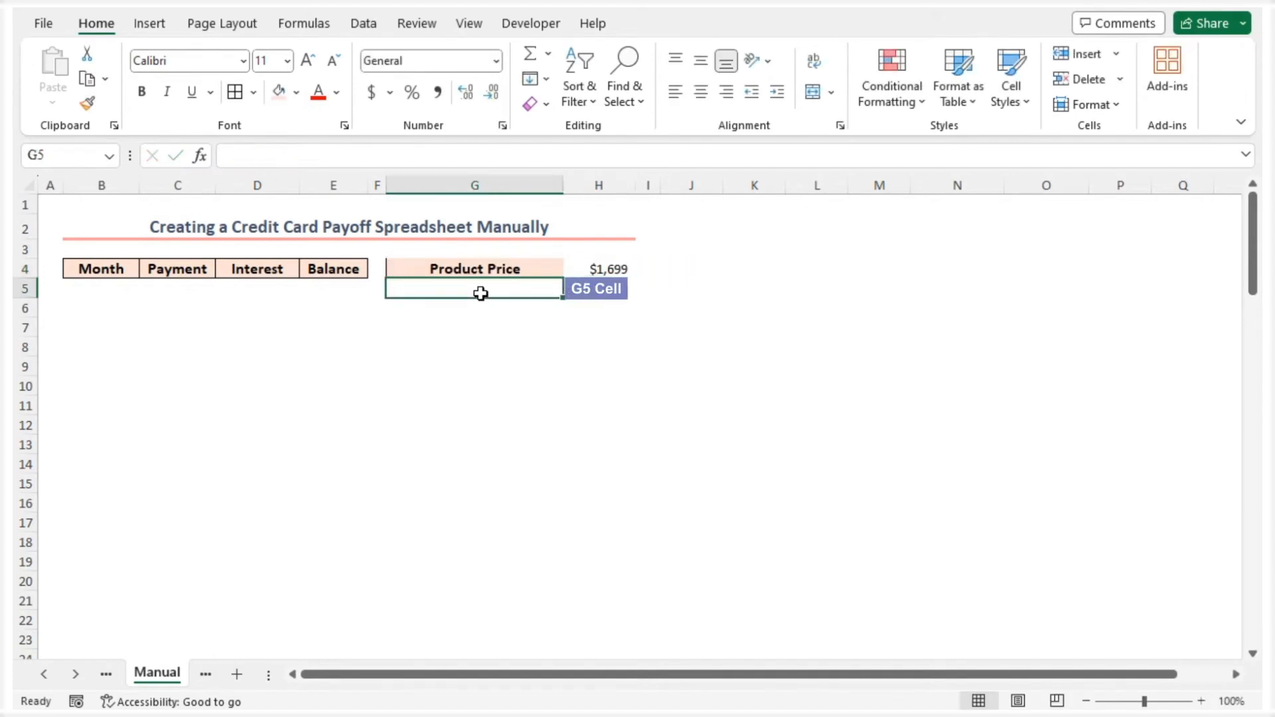
{"action": "type", "text": "Interest Rate (Yearly"}
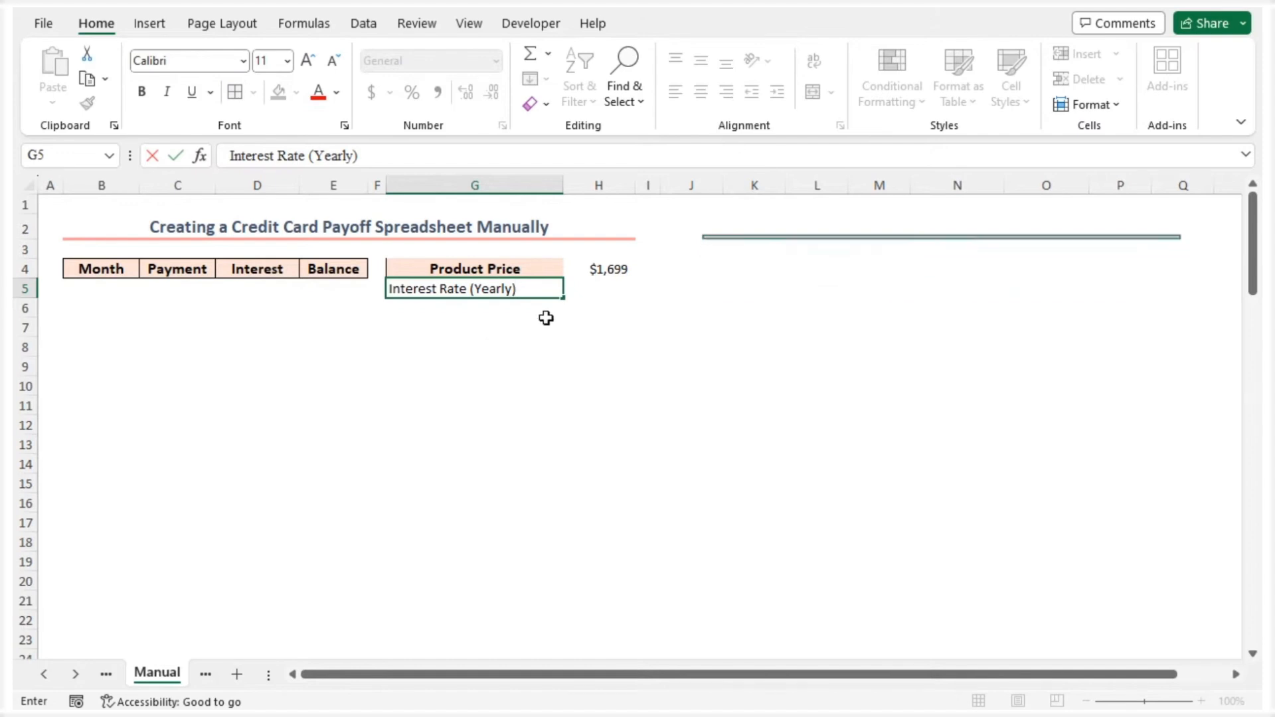
{"action": "left_click", "coordinate": [596, 293]}
{"action": "type", "text": "19%"}
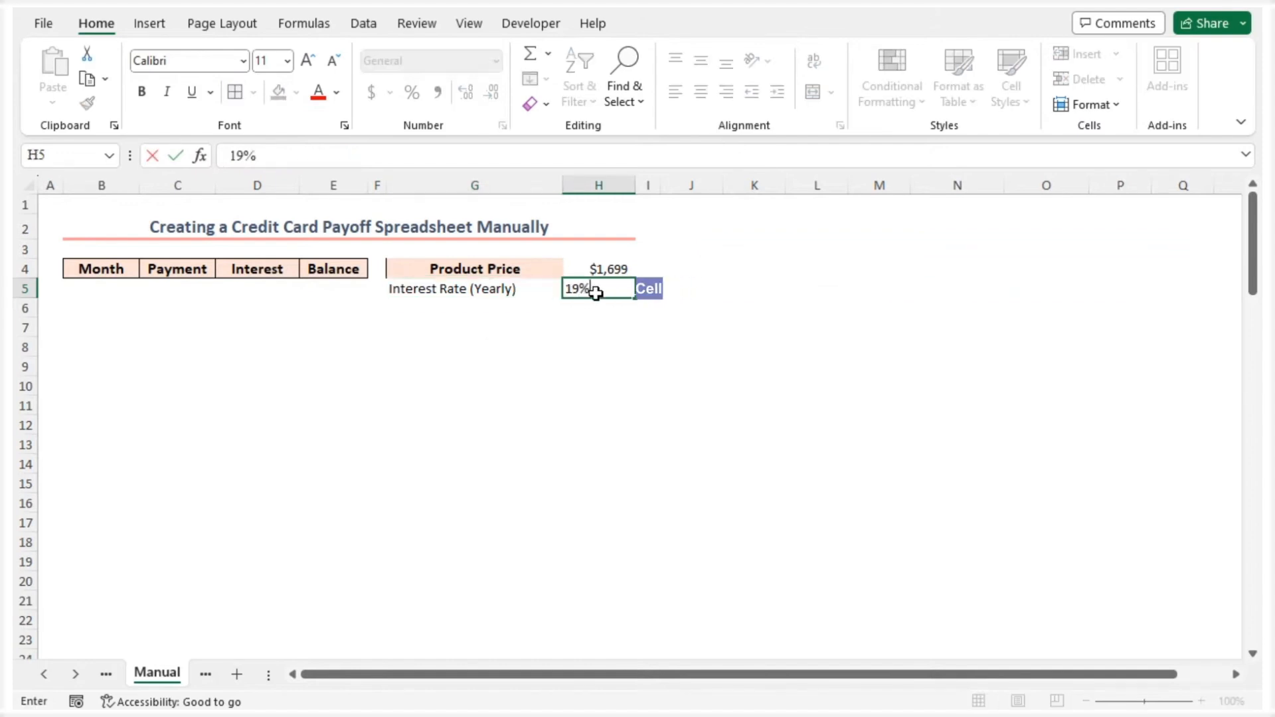
{"action": "key", "text": "Return"}
Add the label Monthly Payment in G6 and enter $100 in H6
{"action": "left_click", "coordinate": [426, 309]}
{"action": "type", "text": "Monthly Payment"}
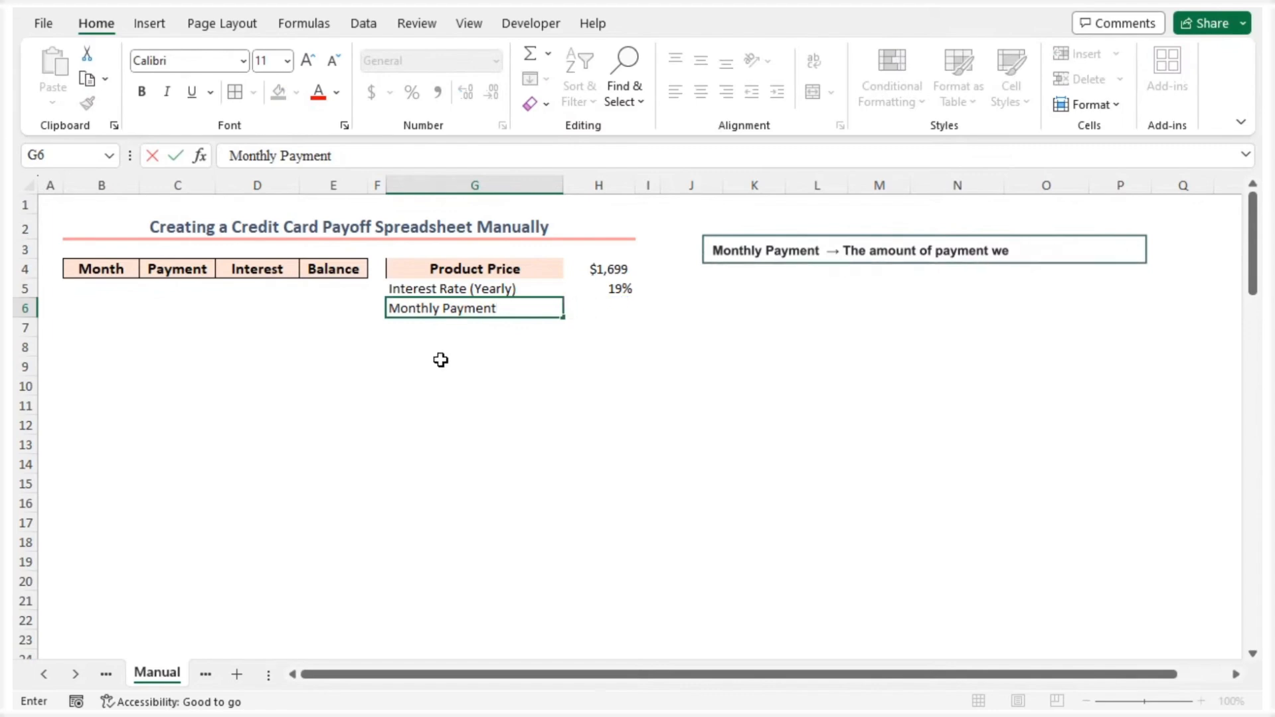
{"action": "left_click", "coordinate": [611, 316]}
{"action": "type", "text": "$100"}
{"action": "key", "text": "Return"}
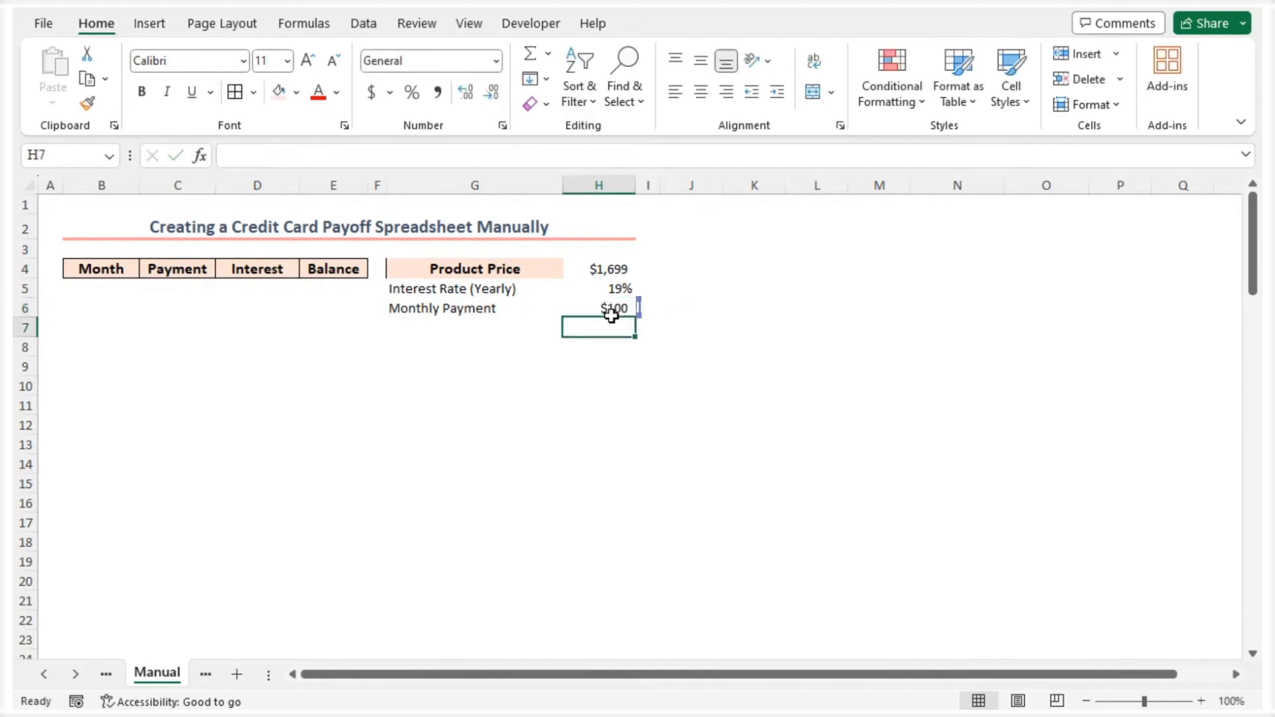
Add the label No of Payments in cell G7
{"action": "left_click", "coordinate": [515, 324]}
{"action": "type", "text": "No"}
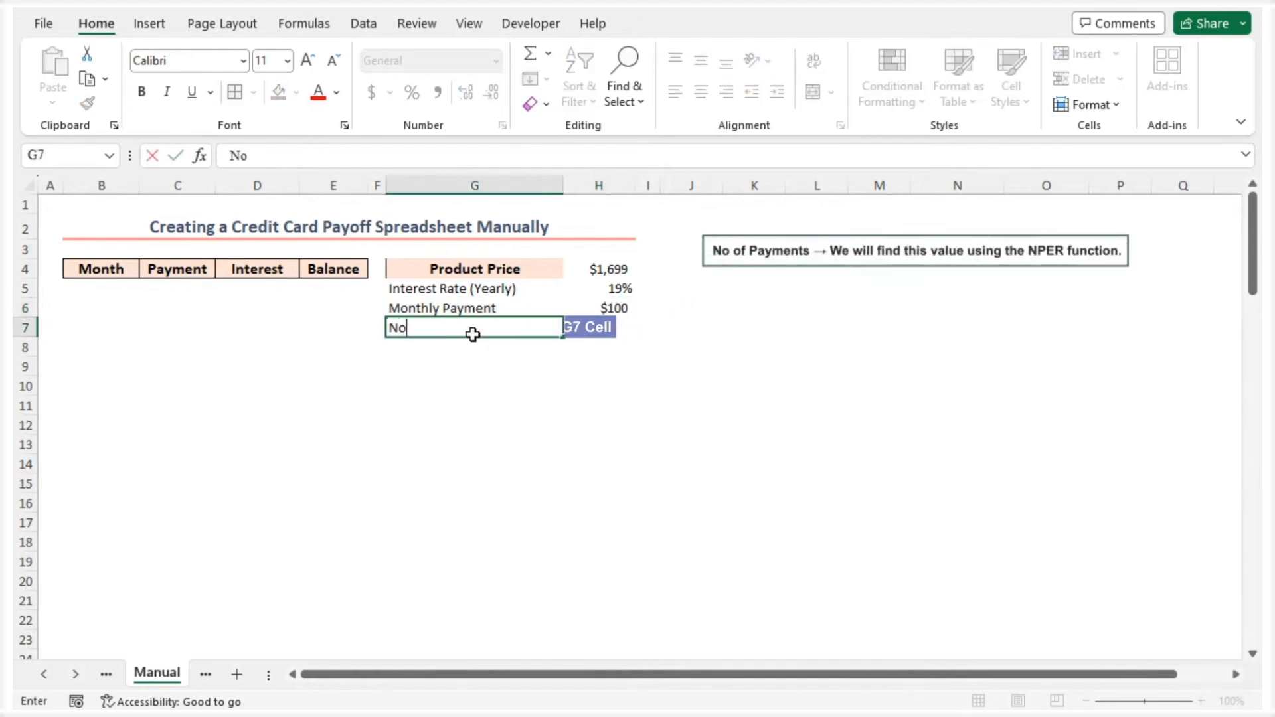
{"action": "type", "text": " of Payments"}
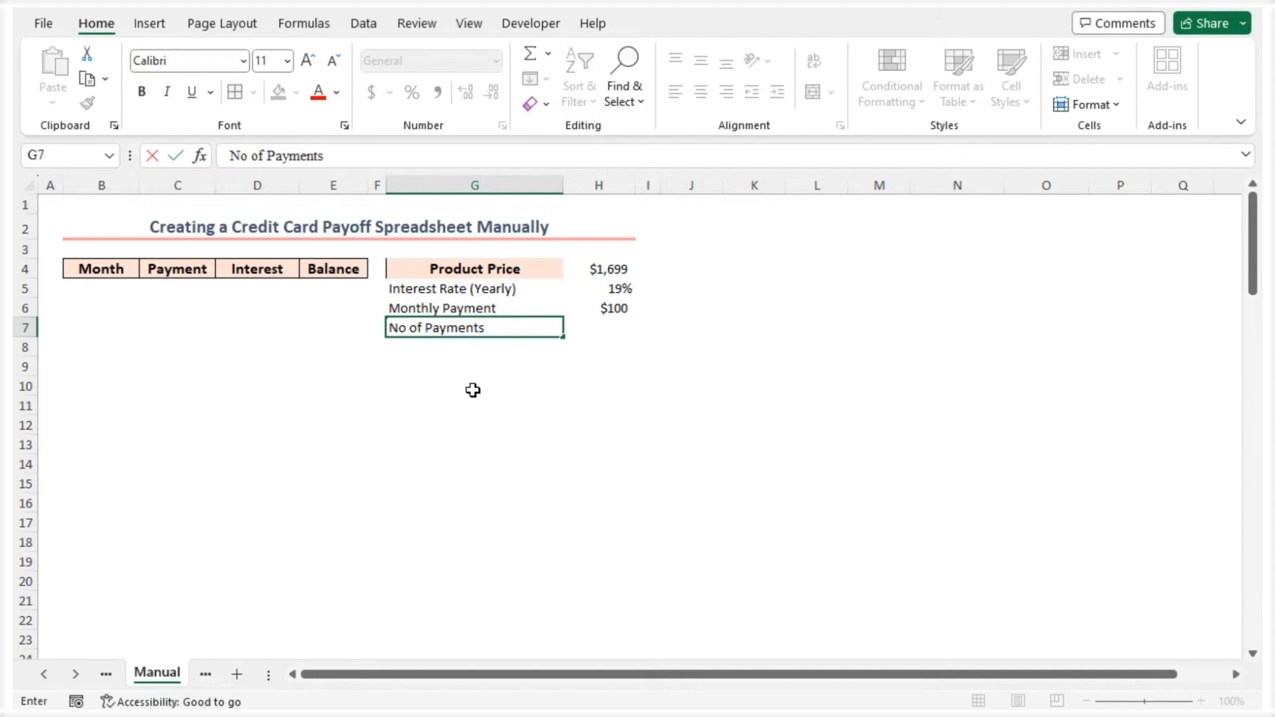
{"action": "key", "text": "Return"}
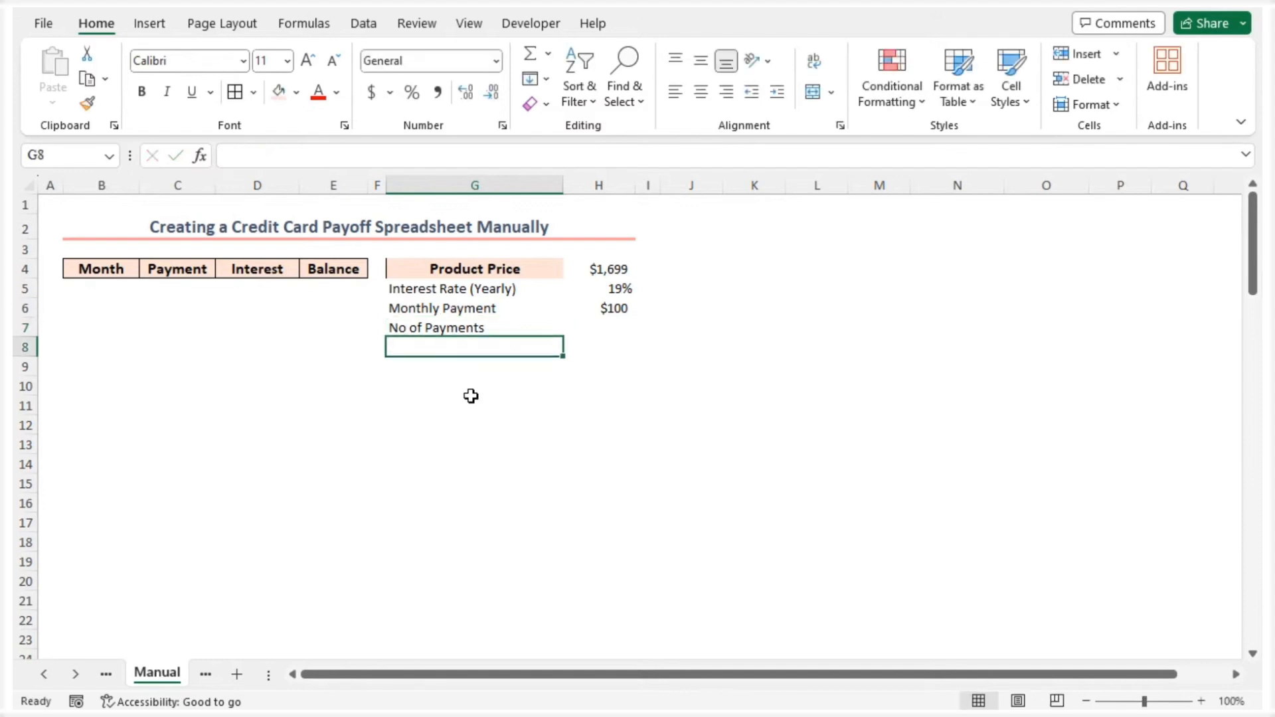
Copy the Month header's formatting onto labels G4:G7 with Format Painter, and apply borders to the value cells H4:H7
{"action": "left_click", "coordinate": [90, 273]}
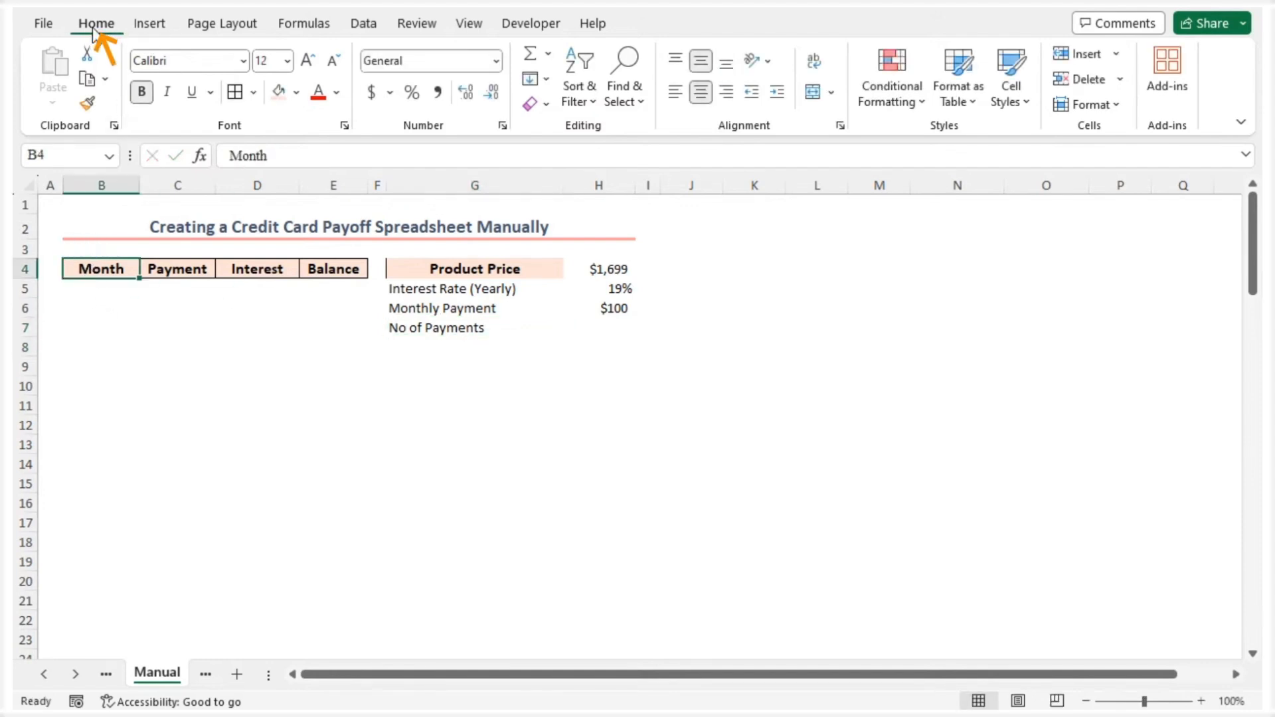
{"action": "left_click", "coordinate": [89, 105]}
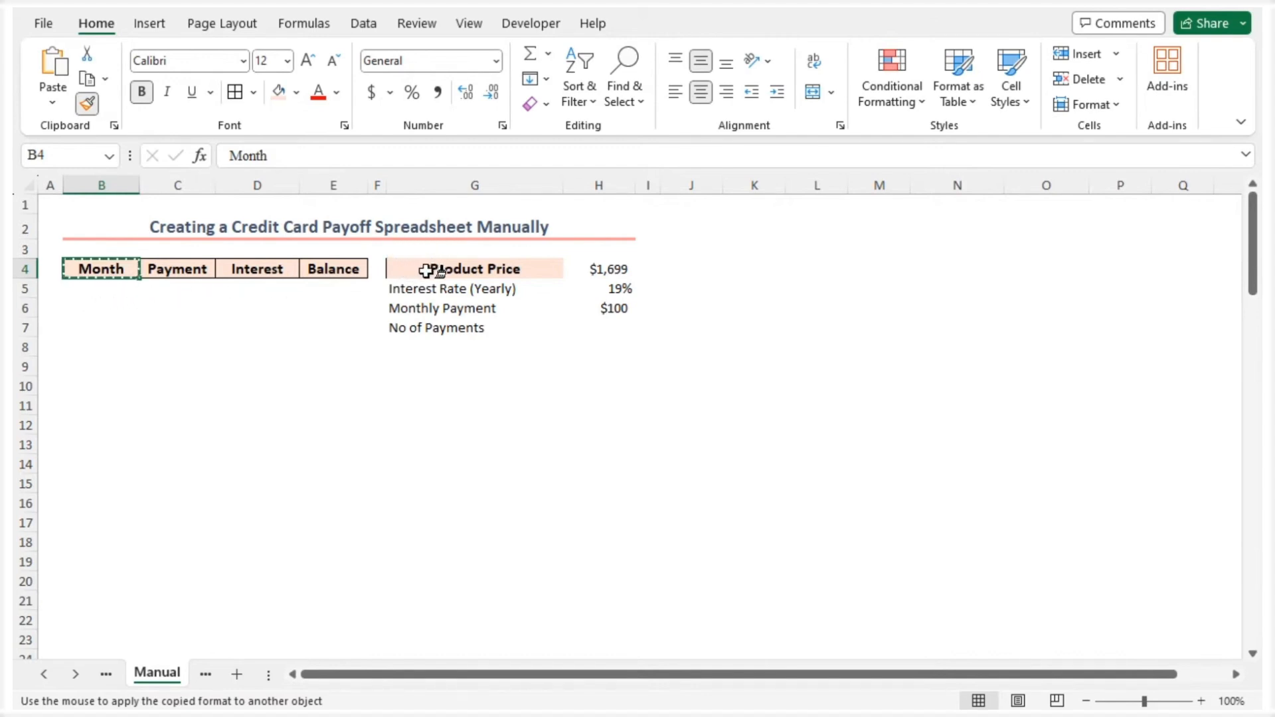
{"action": "left_click_drag", "start_coordinate": [420, 269], "coordinate": [430, 332]}
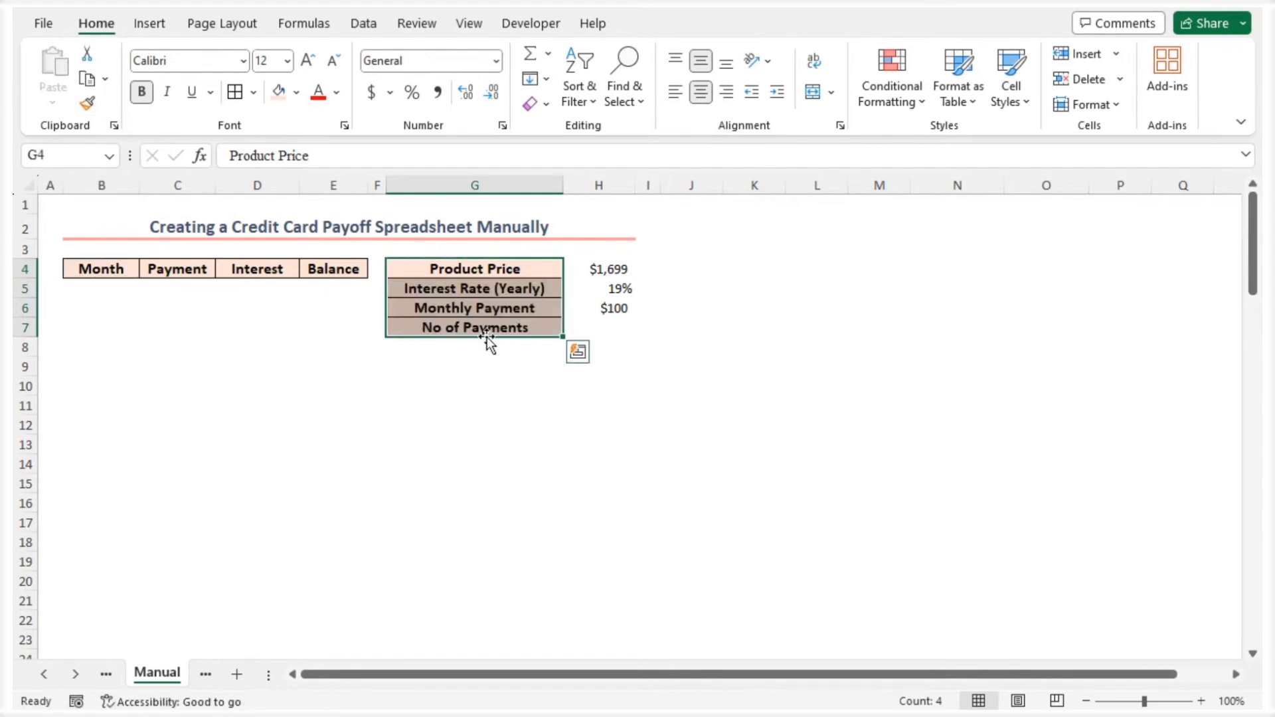
{"action": "left_click_drag", "start_coordinate": [585, 269], "coordinate": [587, 325]}
{"action": "left_click", "coordinate": [234, 93]}
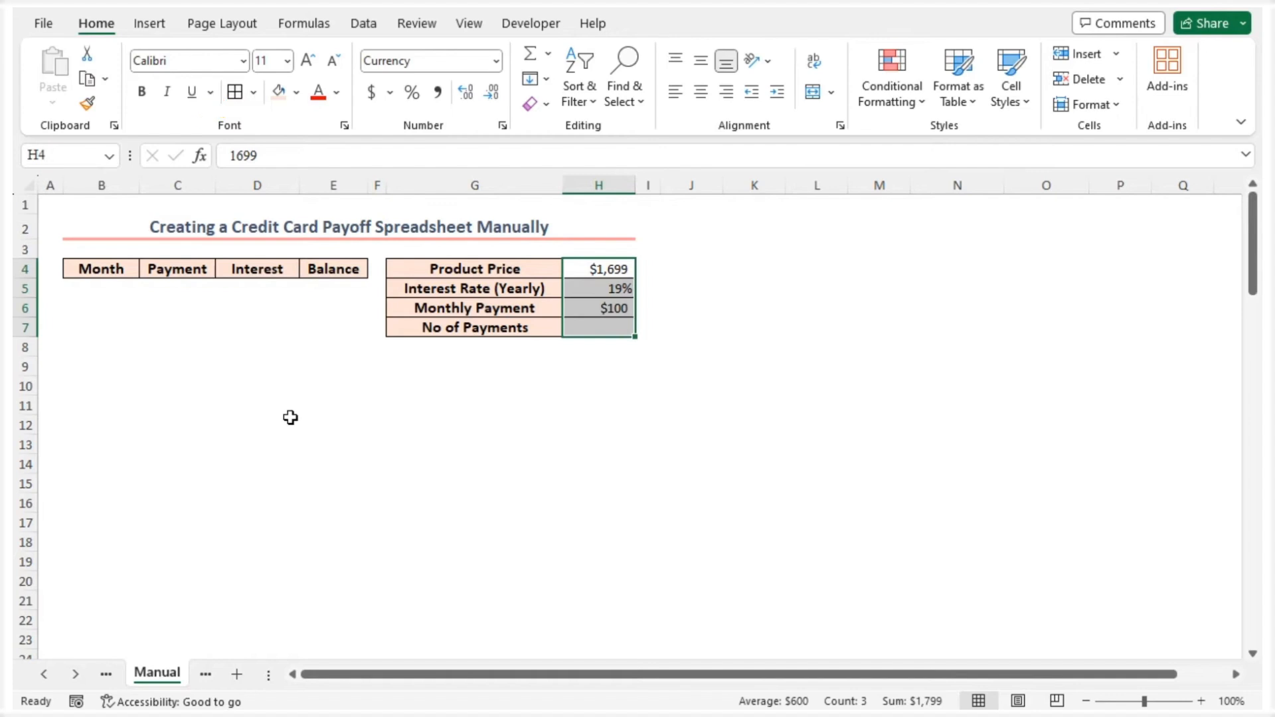
Calculate the number of payments in H7 with the formula =NPER(H5/12,-H6,H4)
{"action": "left_click", "coordinate": [589, 330]}
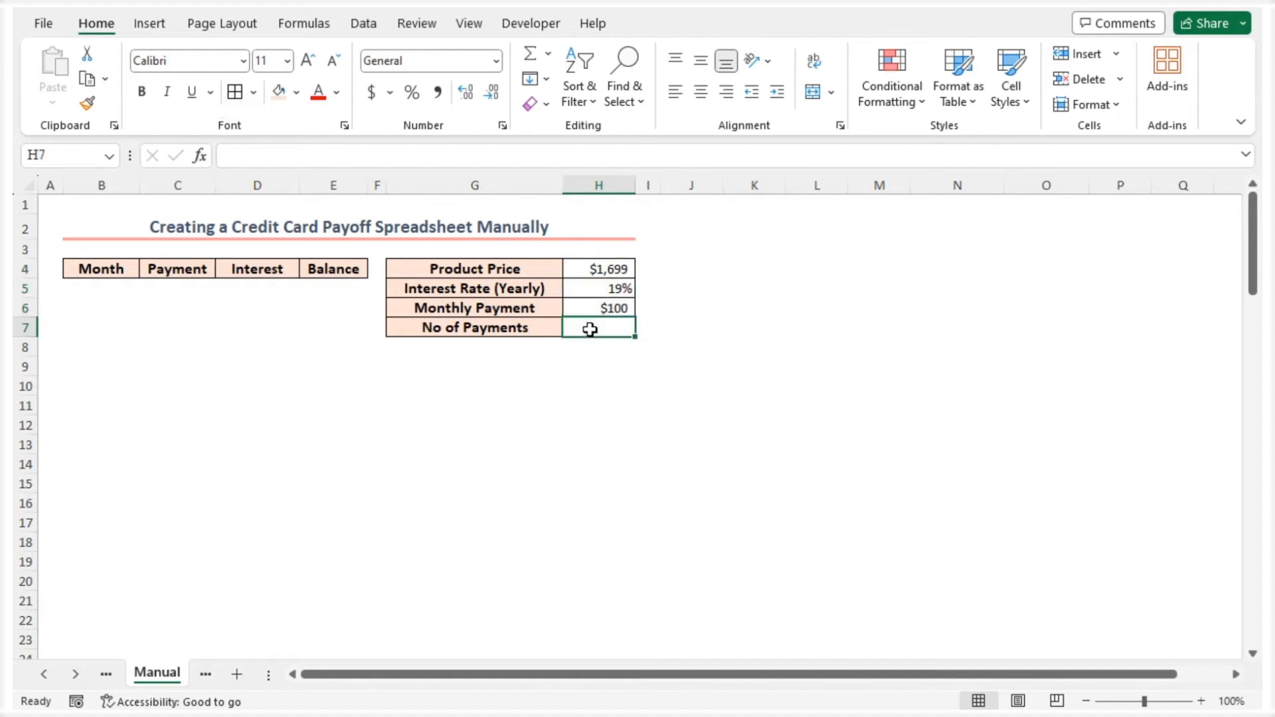
{"action": "type", "text": "="}
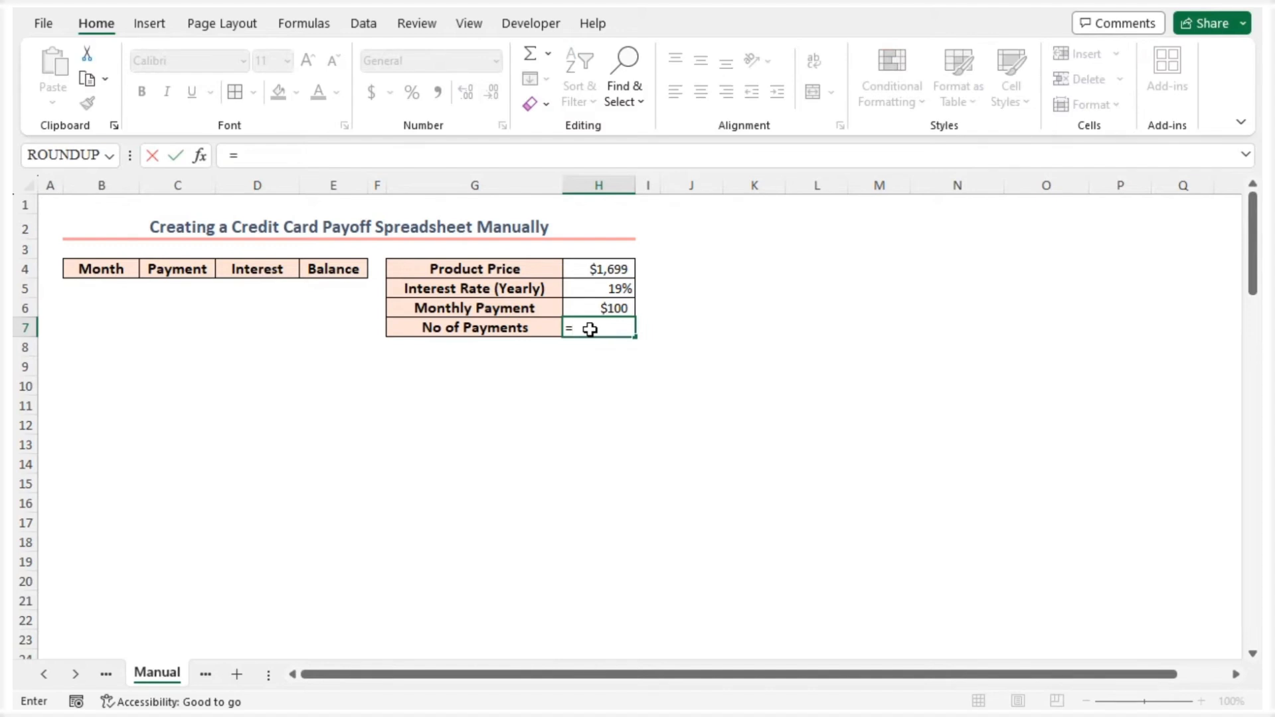
{"action": "type", "text": "np"}
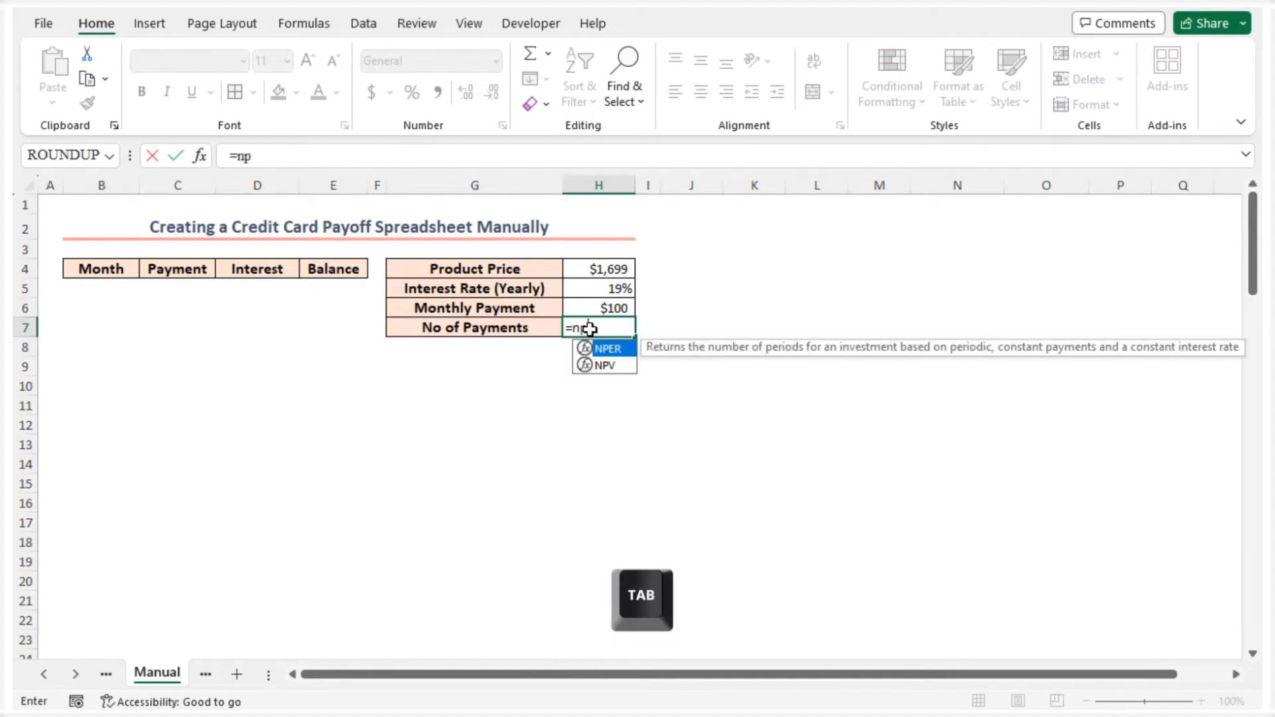
{"action": "key", "text": "Tab"}
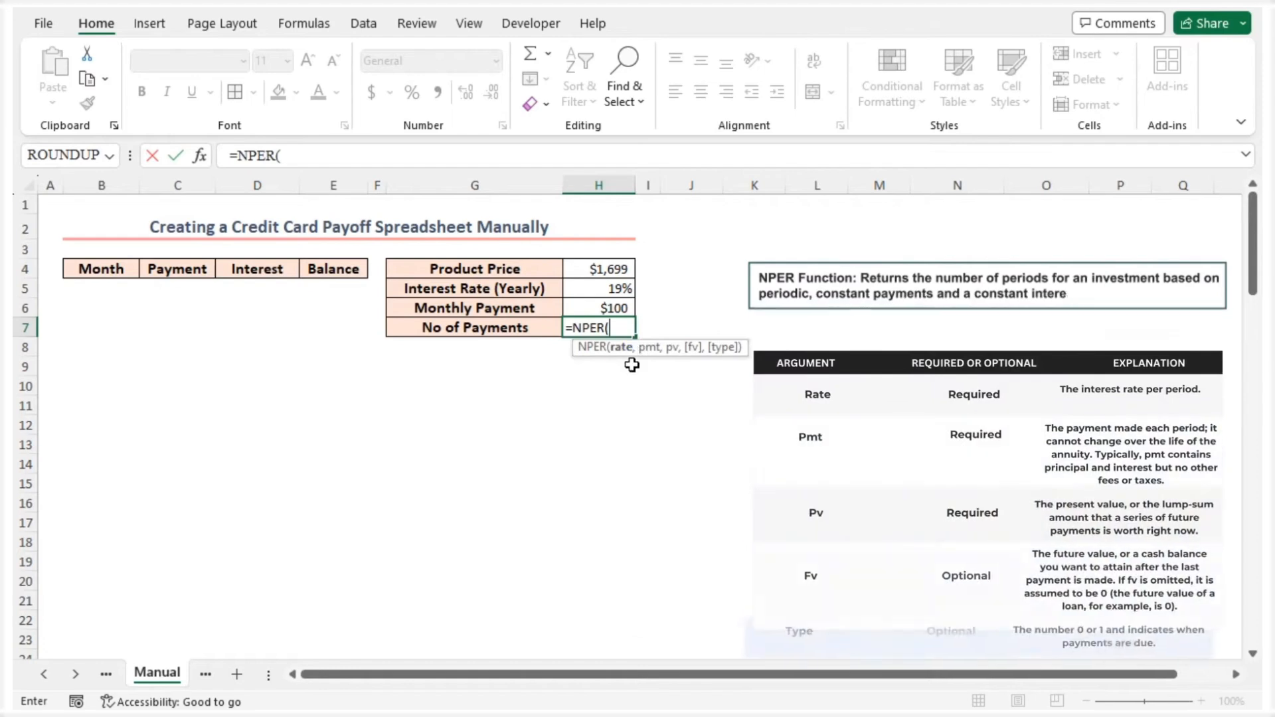
{"action": "left_click", "coordinate": [604, 285]}
{"action": "type", "text": "/1"}
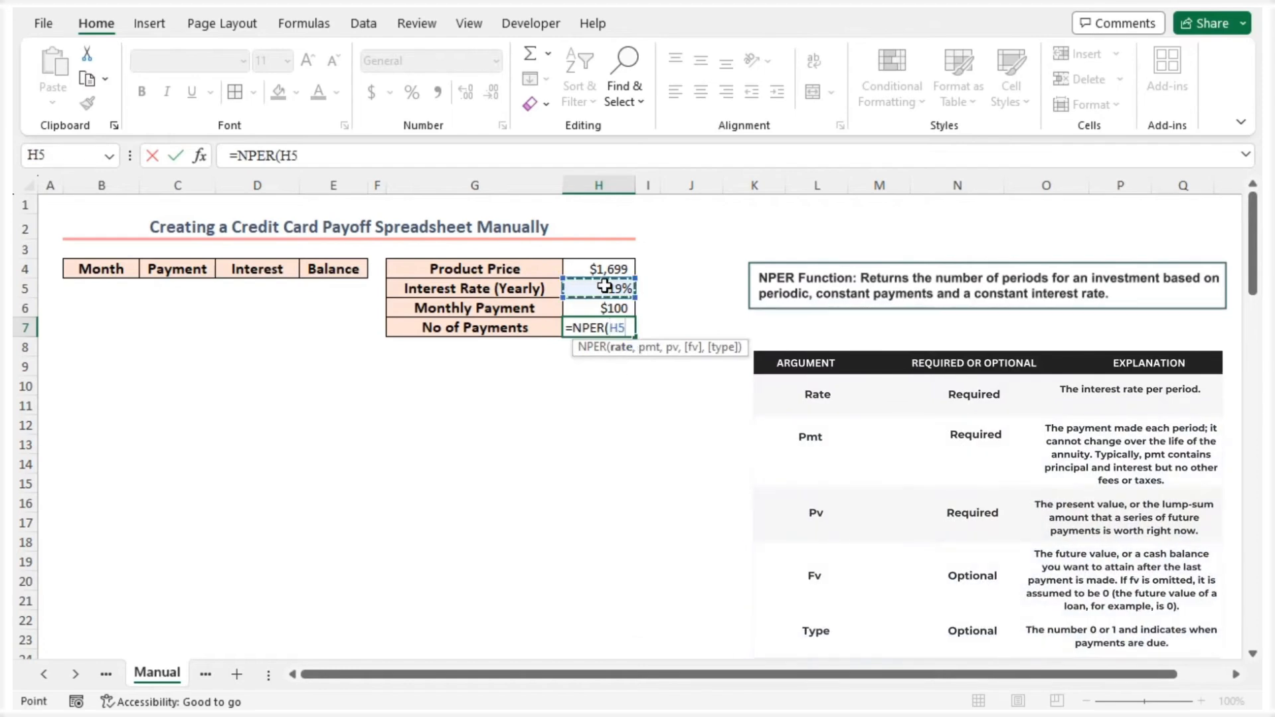
{"action": "type", "text": "2,"}
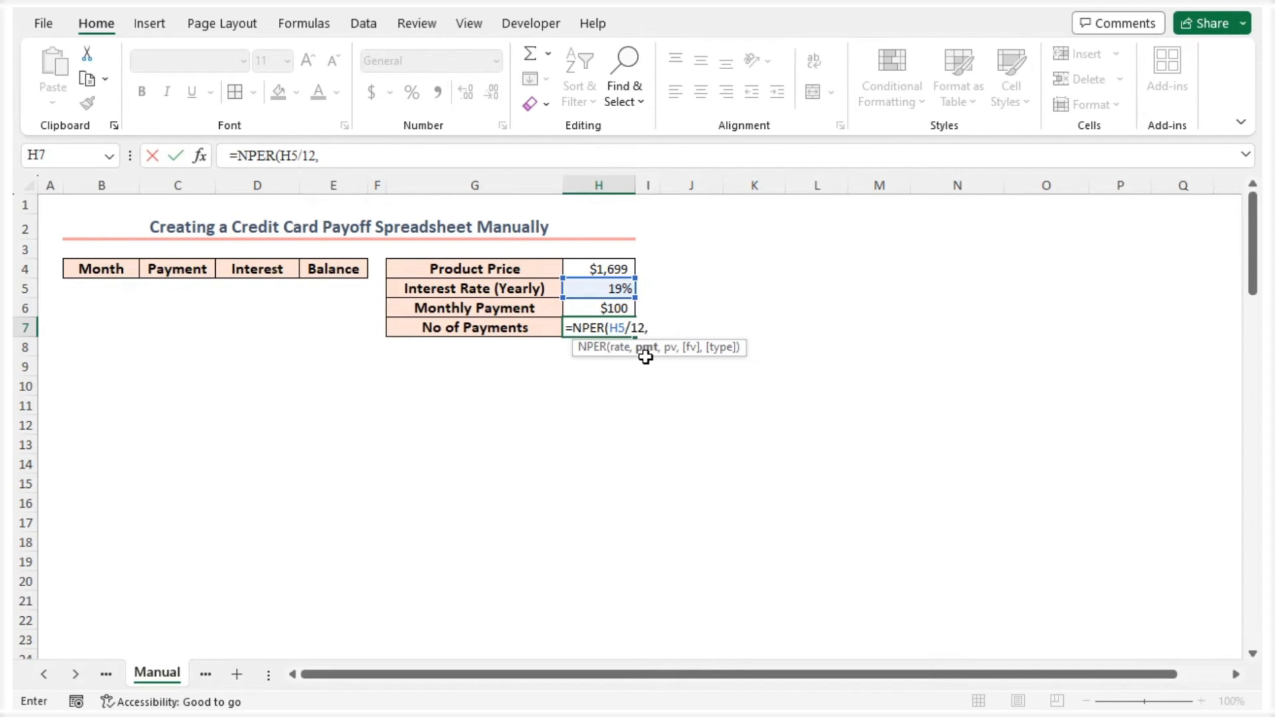
{"action": "type", "text": "-"}
{"action": "left_click", "coordinate": [609, 308]}
{"action": "type", "text": ","}
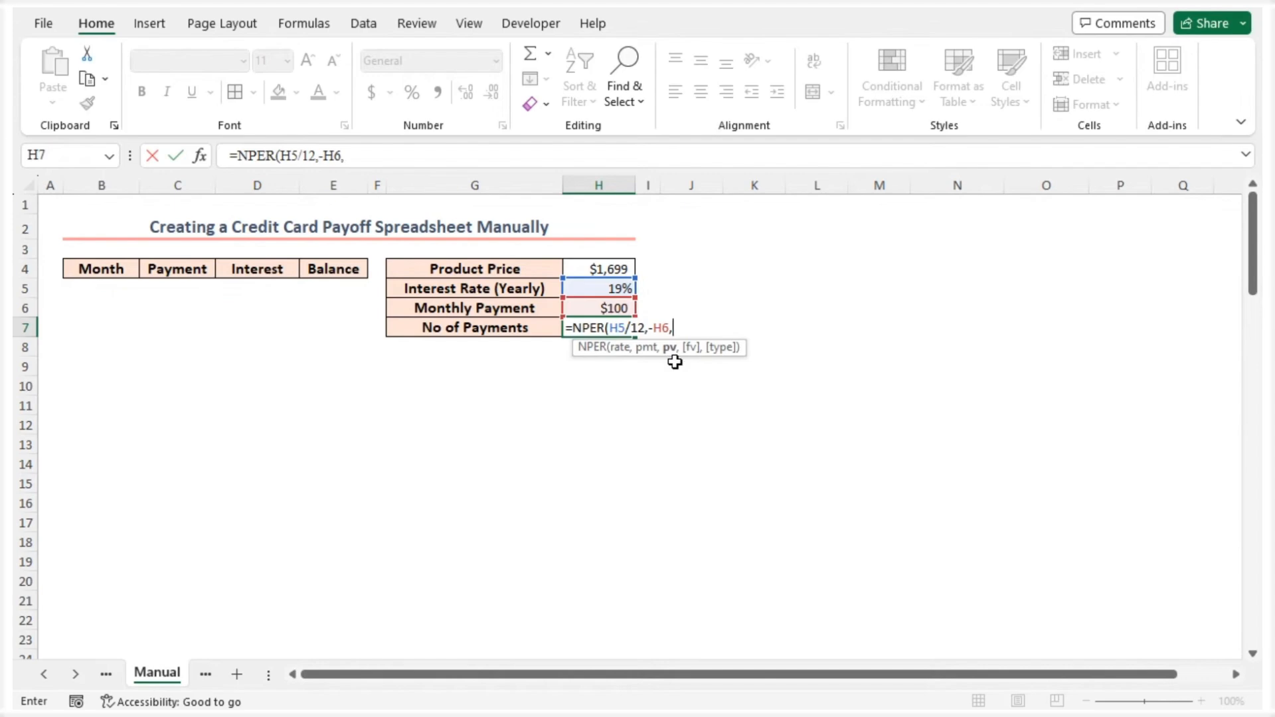
{"action": "left_click", "coordinate": [598, 271]}
{"action": "type", "text": ")"}
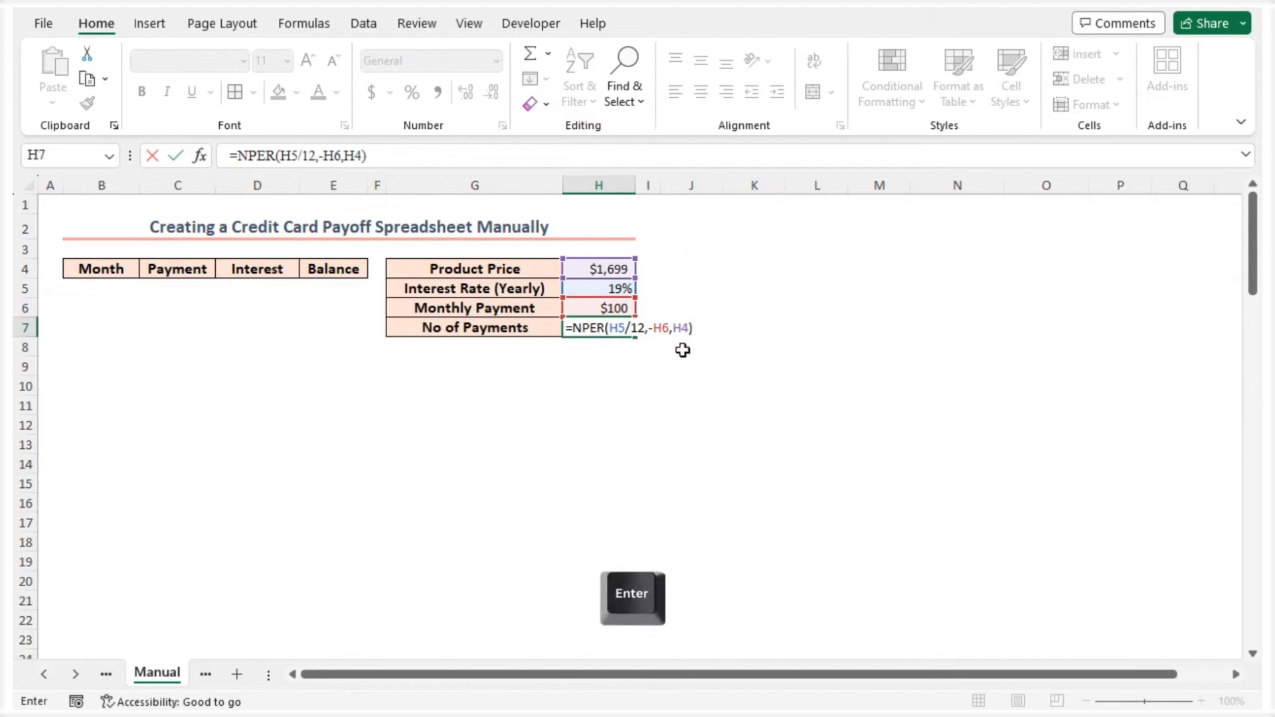
{"action": "key", "text": "Return"}
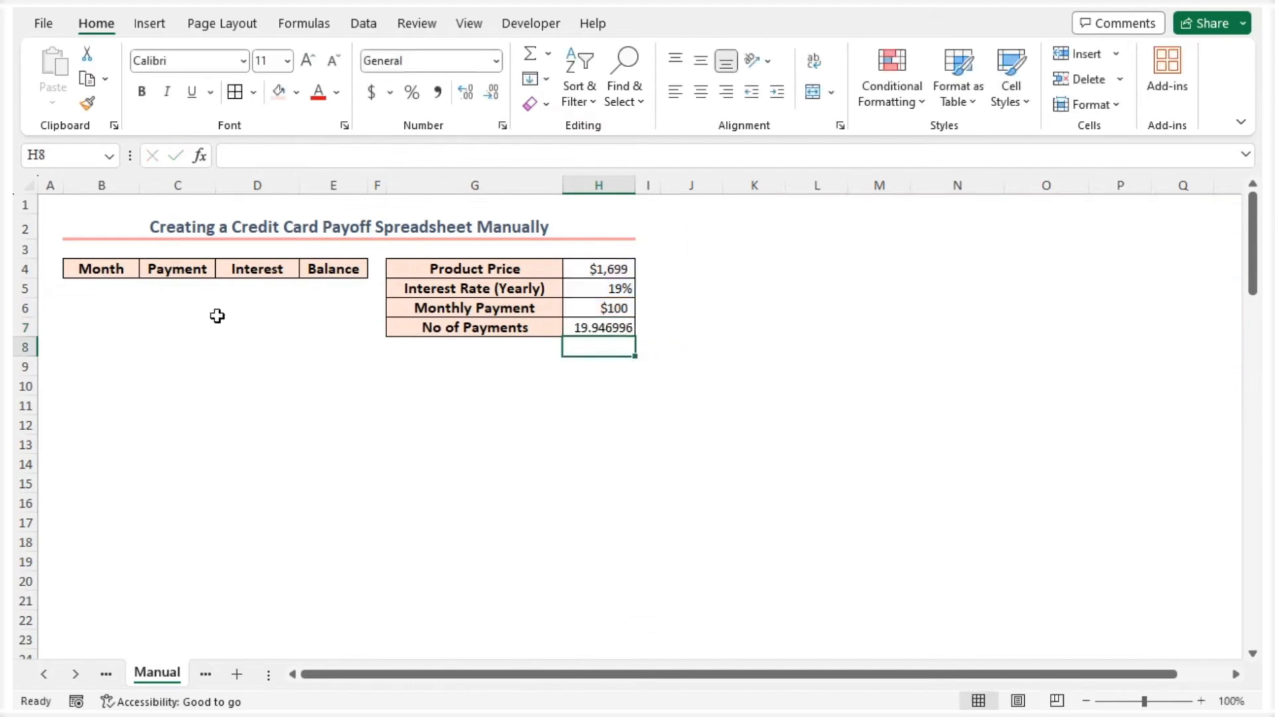
Generate the month numbers from cell B5 down with the formula =SEQUENCE(ROUND(H7,0))
{"action": "left_click", "coordinate": [99, 287]}
{"action": "type", "text": "="}
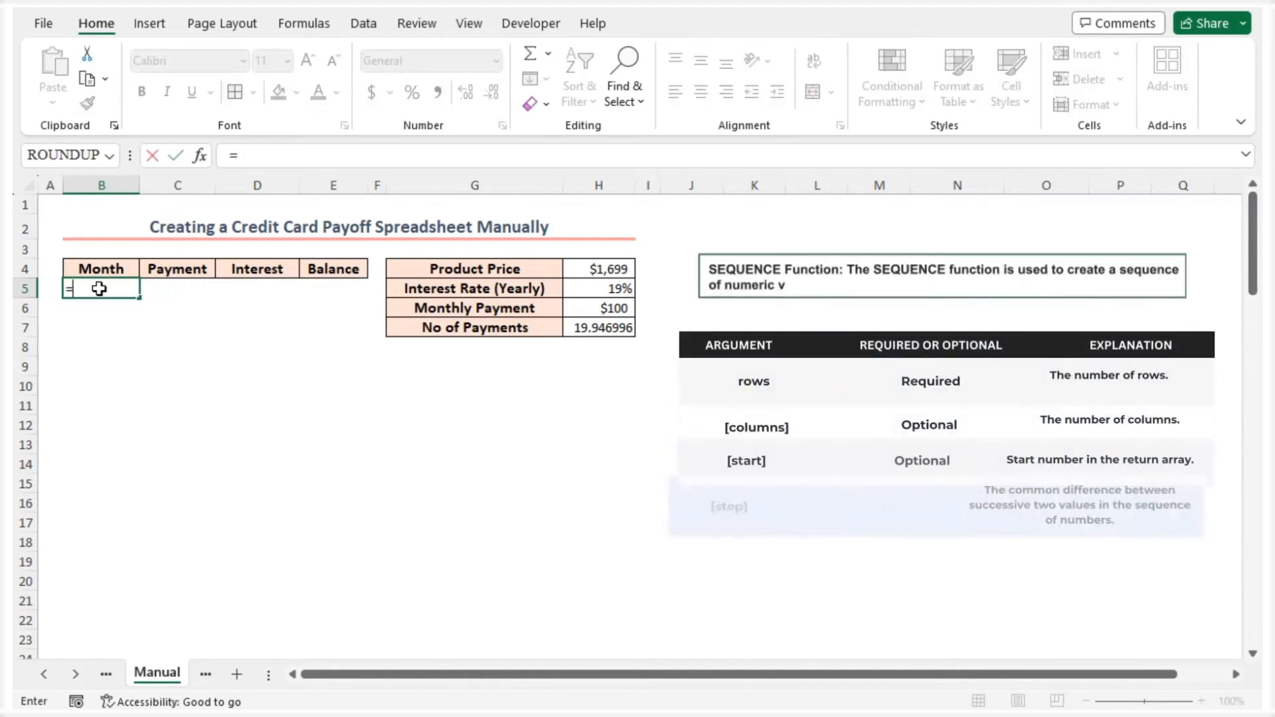
{"action": "type", "text": "seq"}
{"action": "key", "text": "Tab"}
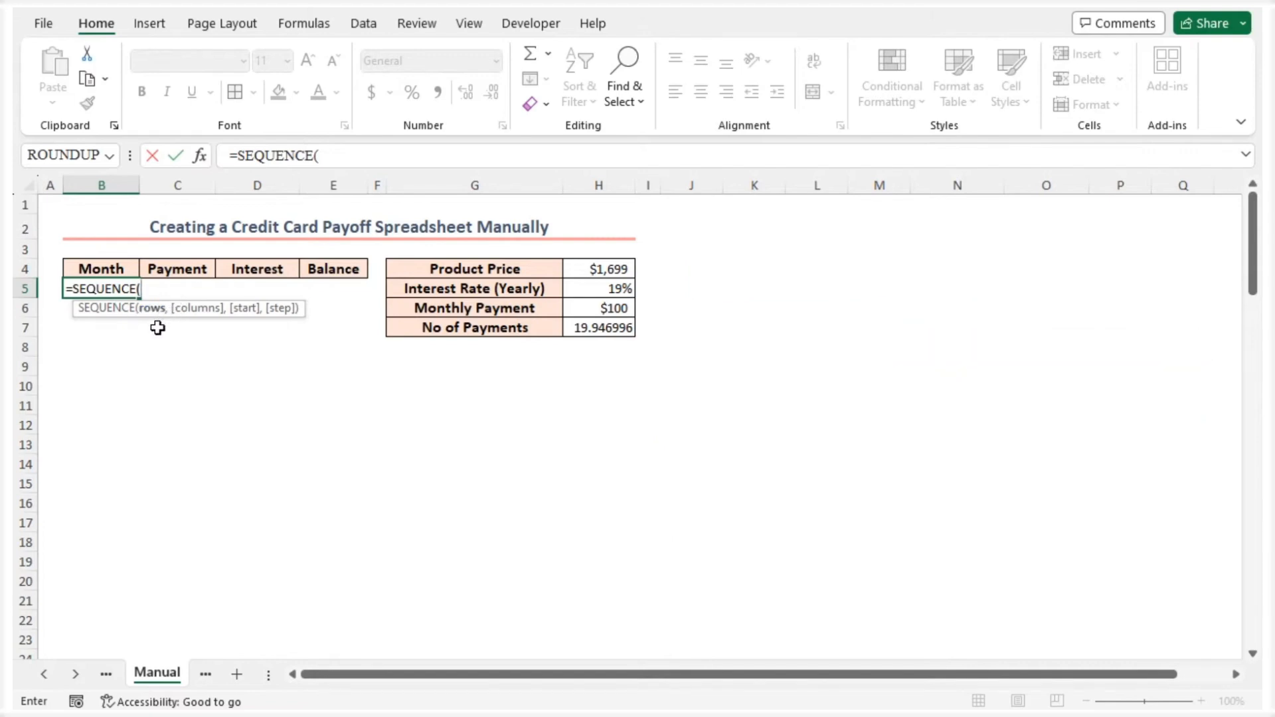
{"action": "type", "text": "Rou"}
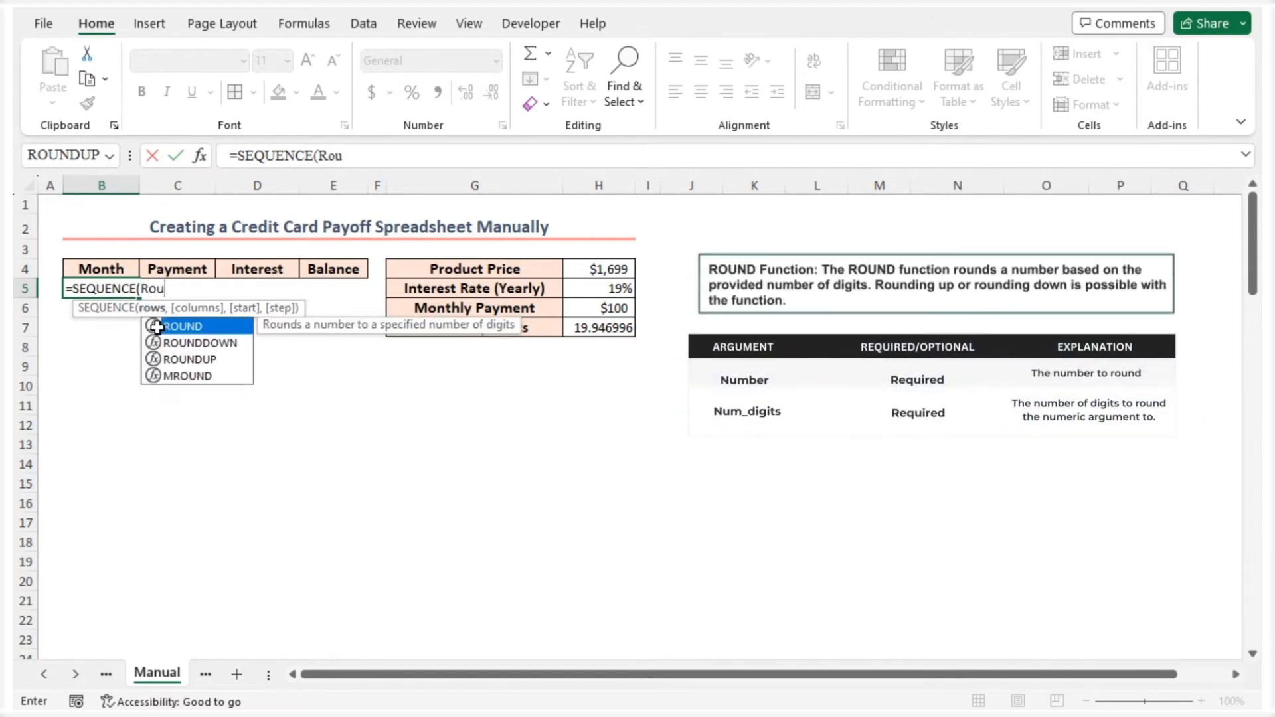
{"action": "key", "text": "Tab"}
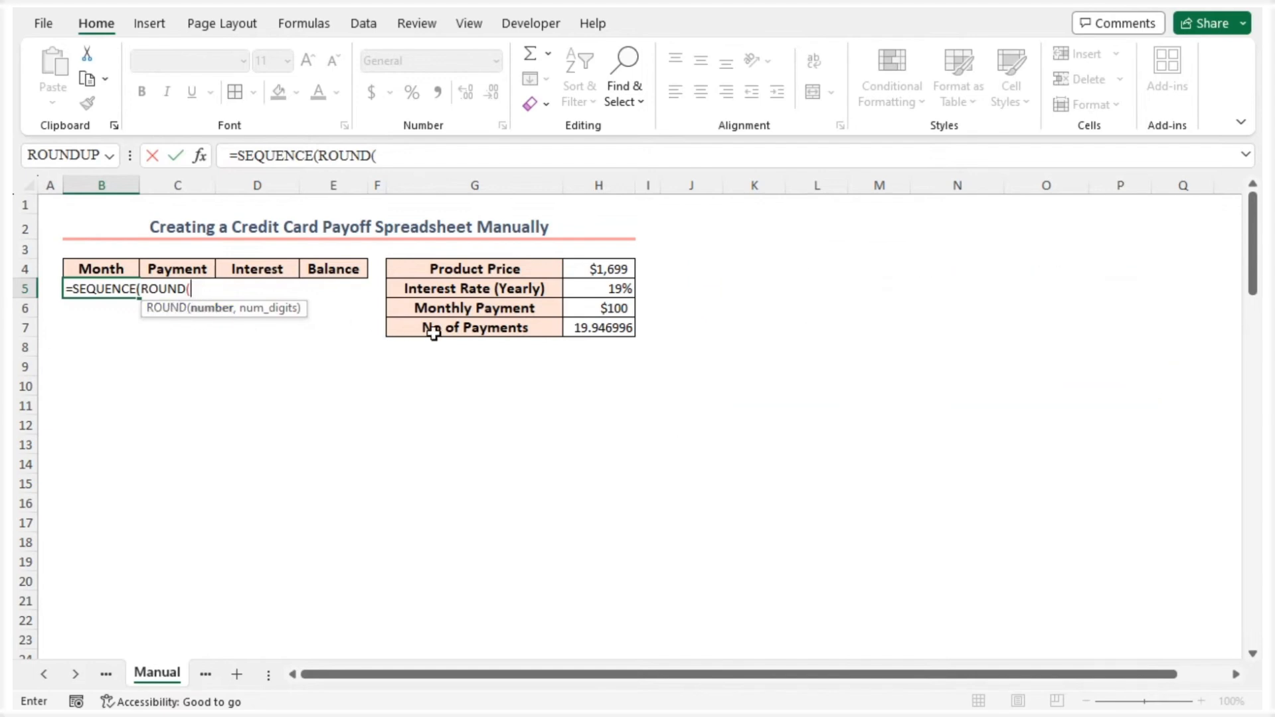
{"action": "left_click", "coordinate": [590, 329]}
{"action": "type", "text": ","}
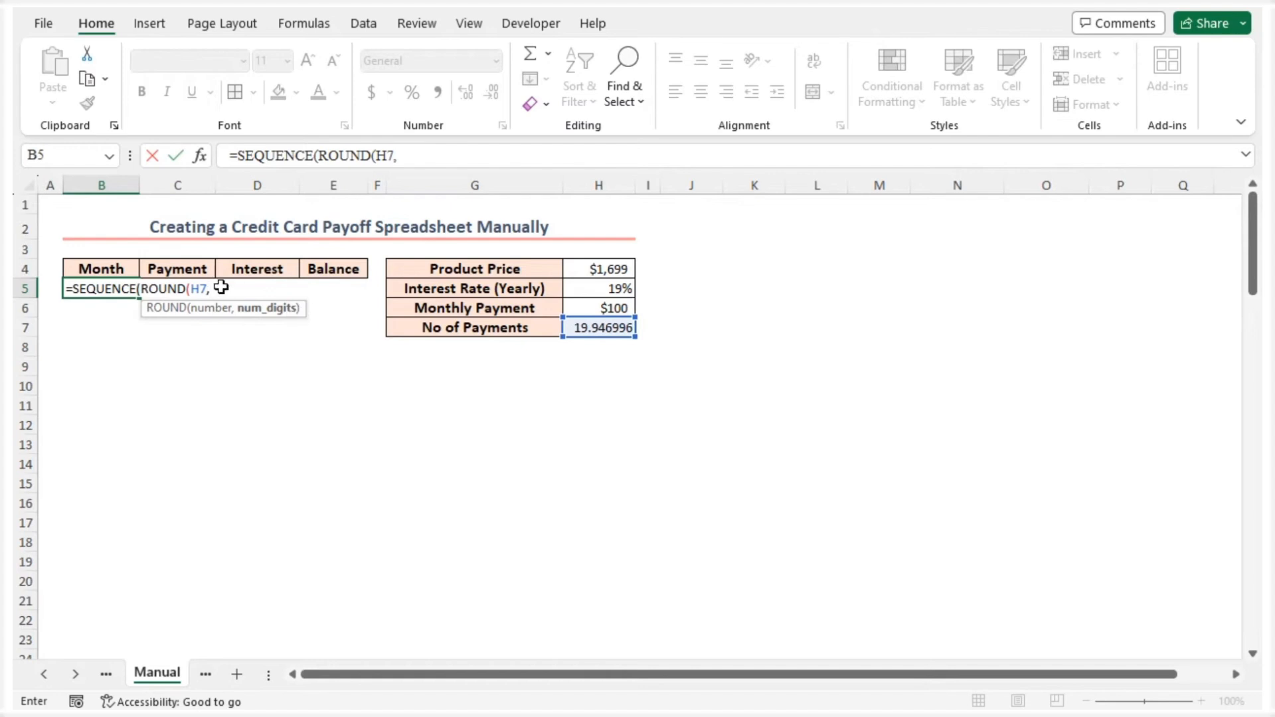
{"action": "type", "text": "0))"}
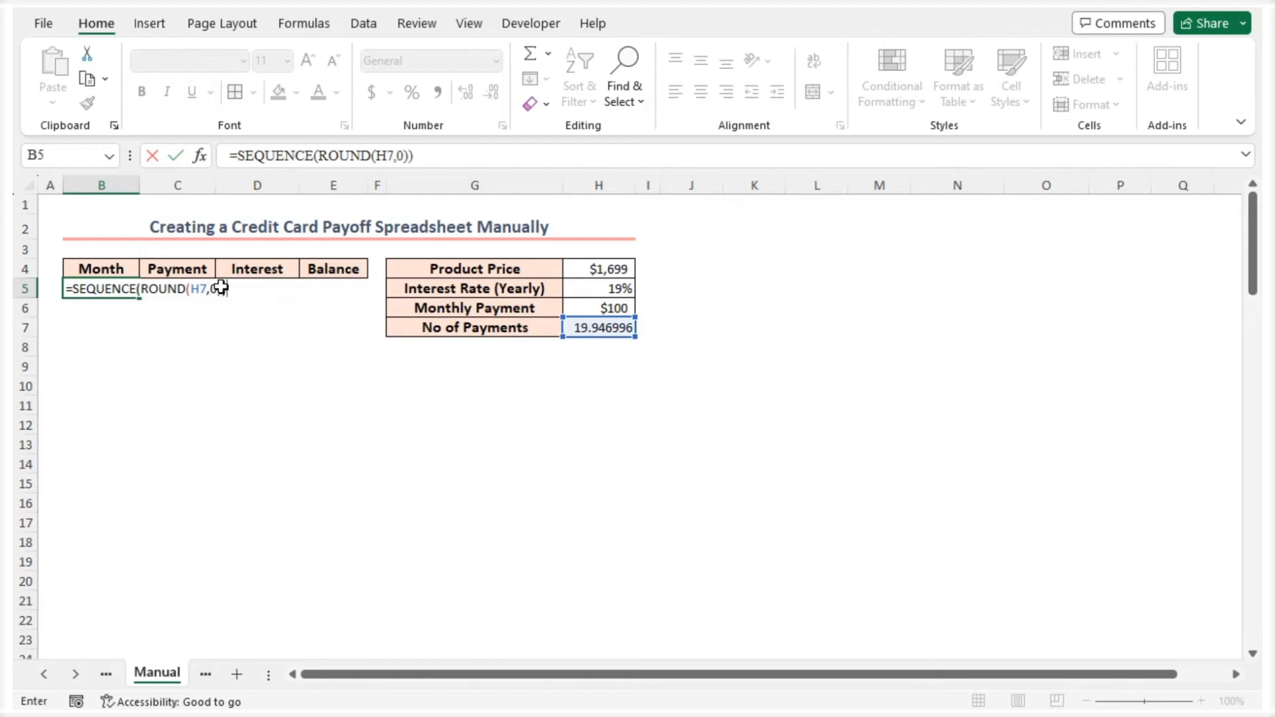
{"action": "key", "text": "Return"}
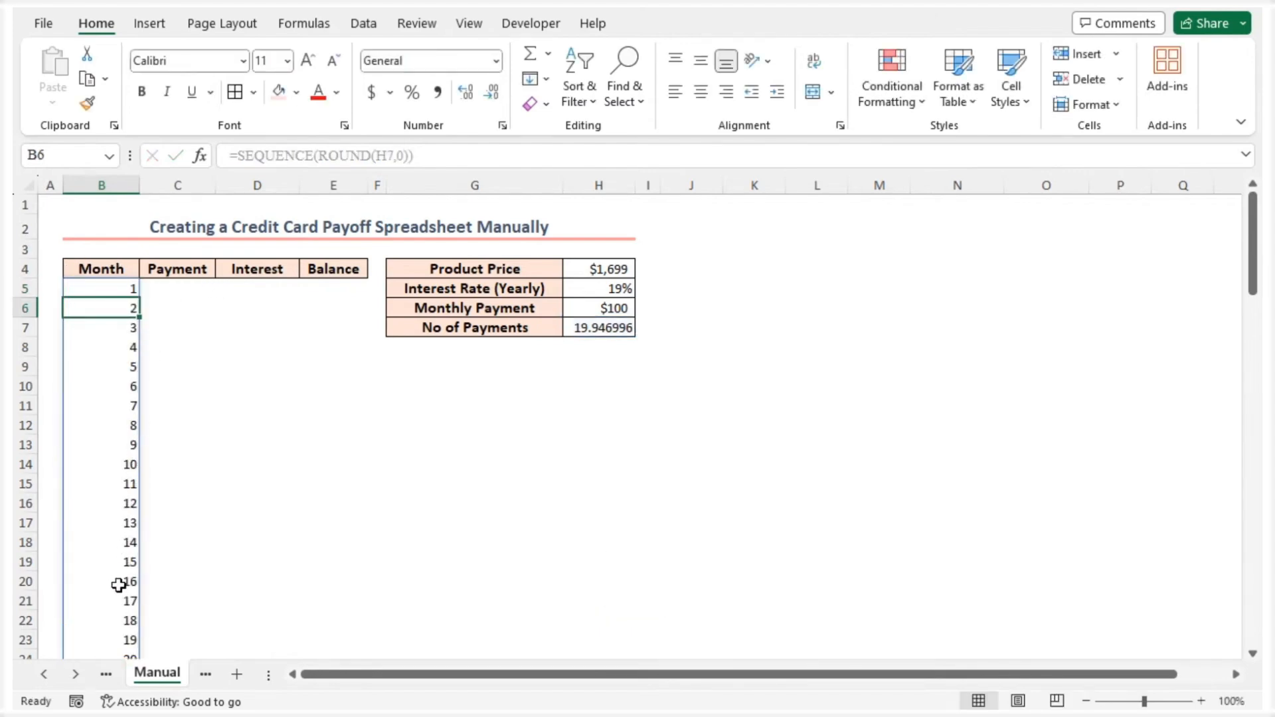
Enter =$H$6 in the first Payment cell C5 and fill it down the column for all months
{"action": "left_click", "coordinate": [172, 290]}
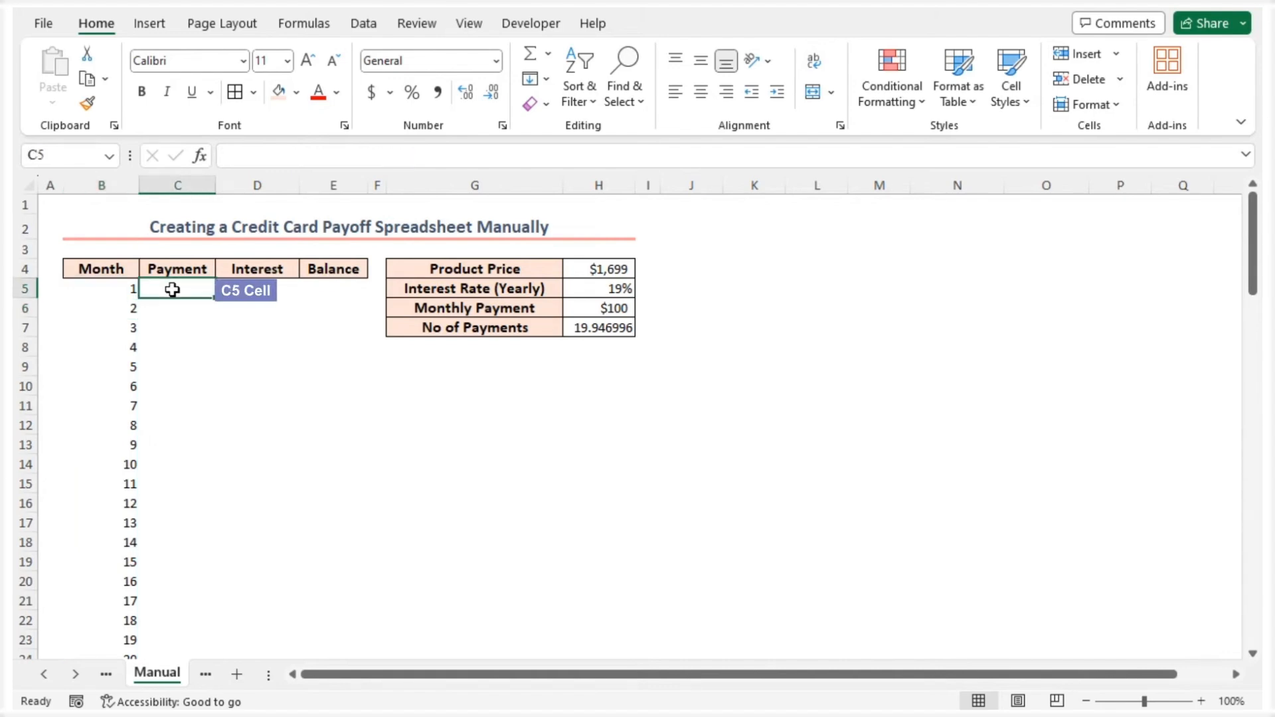
{"action": "type", "text": "="}
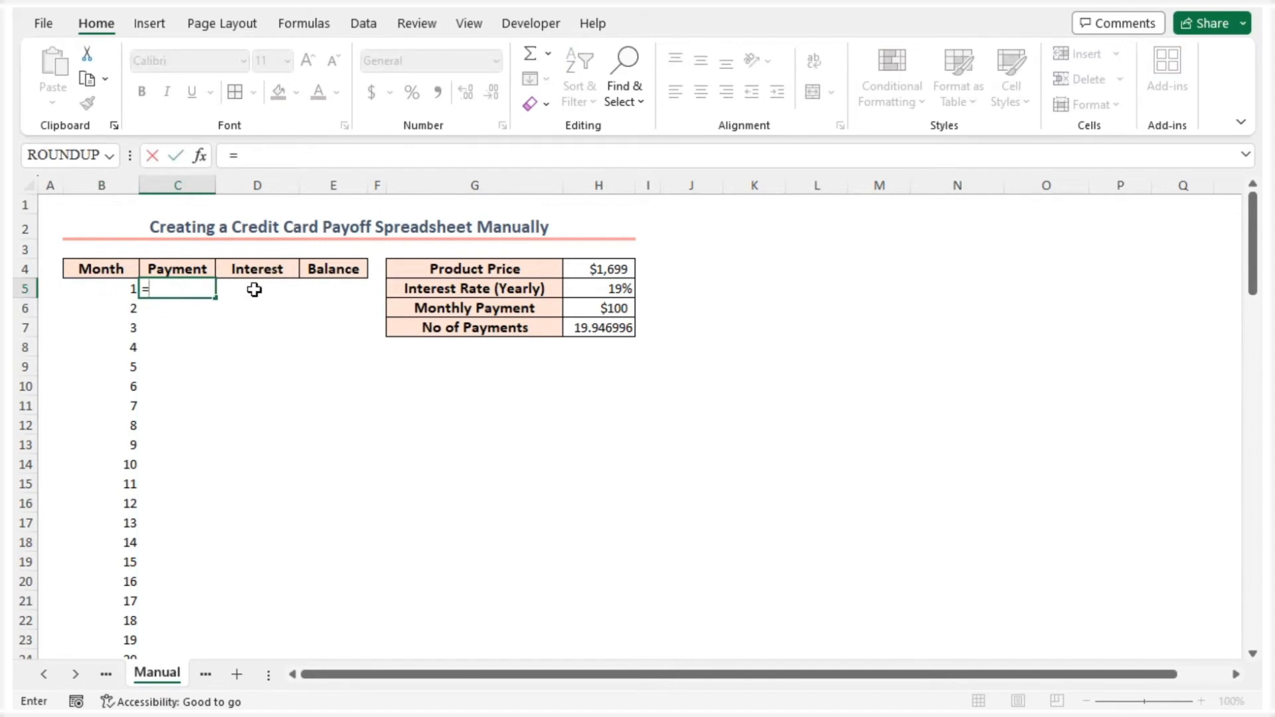
{"action": "left_click", "coordinate": [608, 310]}
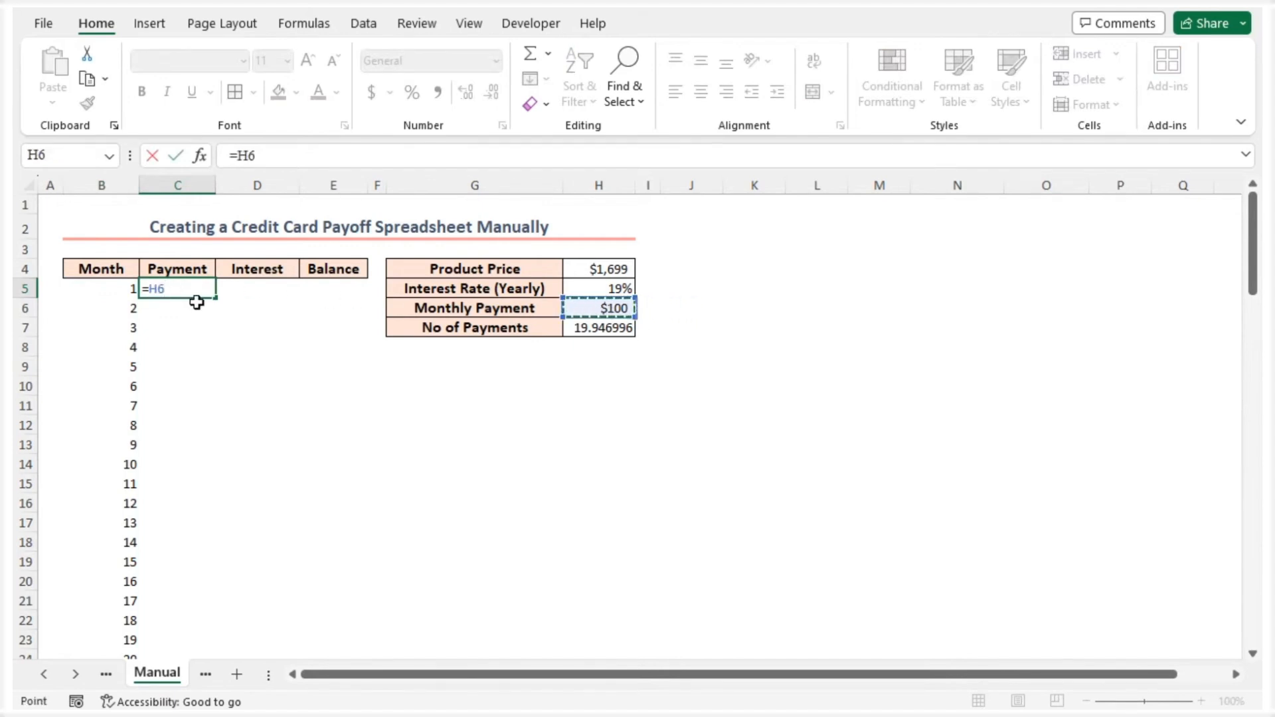
{"action": "key", "text": "F4"}
{"action": "key", "text": "Return"}
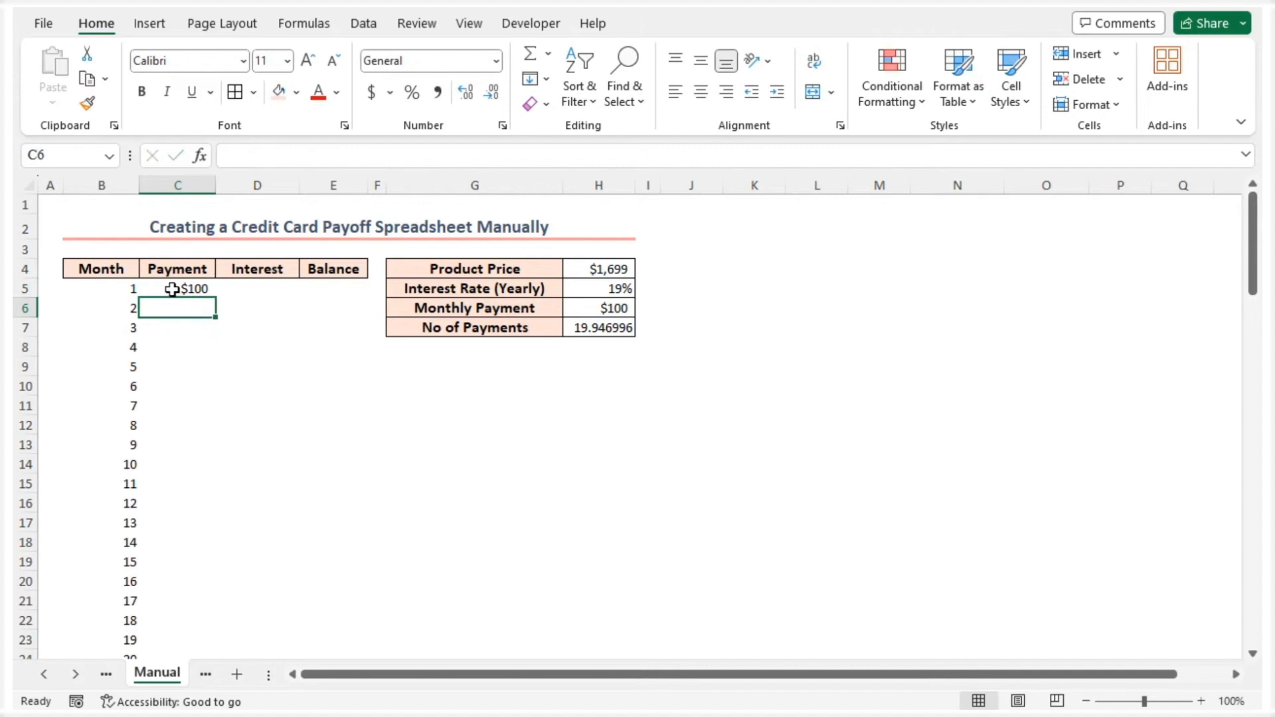
{"action": "left_click", "coordinate": [174, 288]}
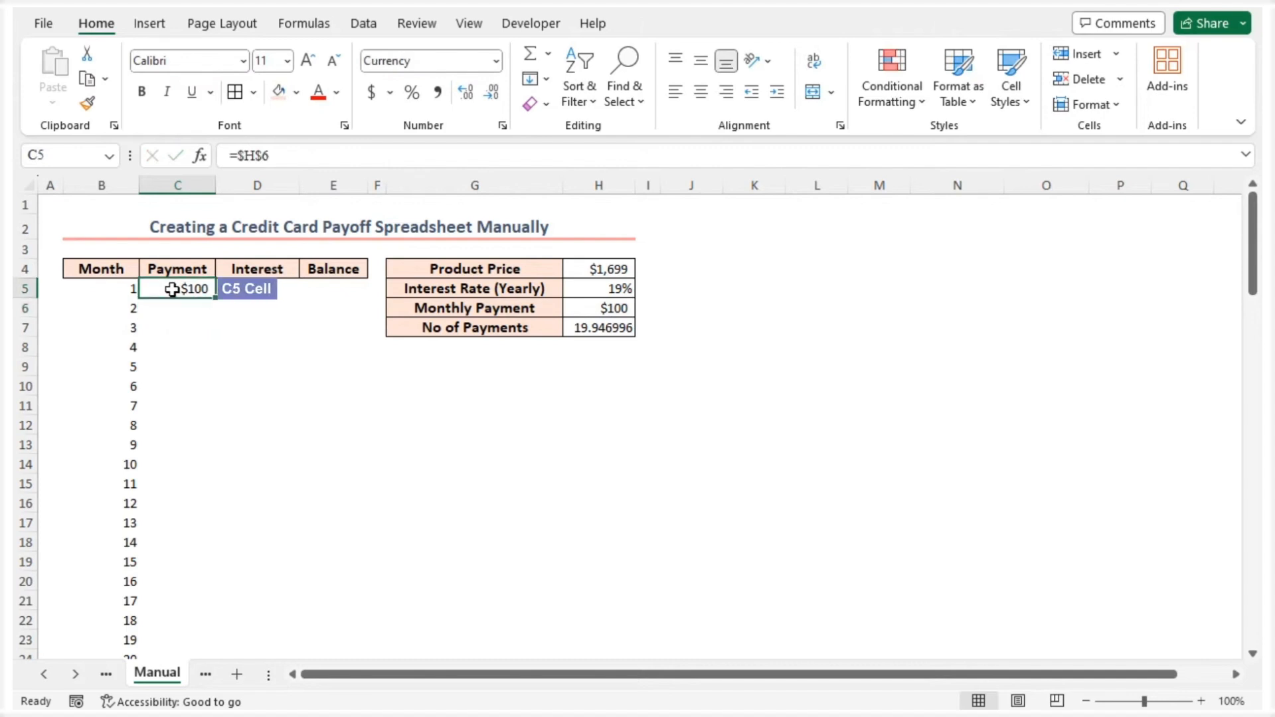
{"action": "double_click", "coordinate": [218, 298]}
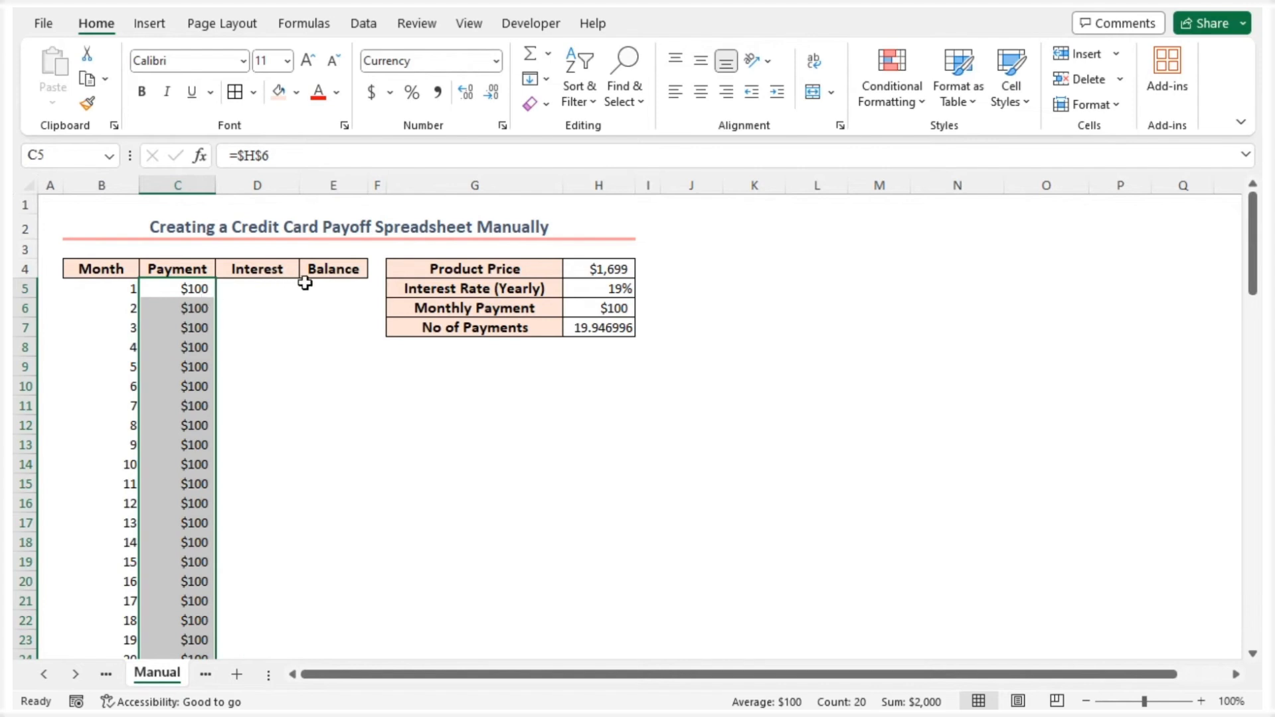
Calculate the initial balance in E5 as product price minus payment with =H4-C5
{"action": "left_click", "coordinate": [352, 289]}
{"action": "type", "text": "="}
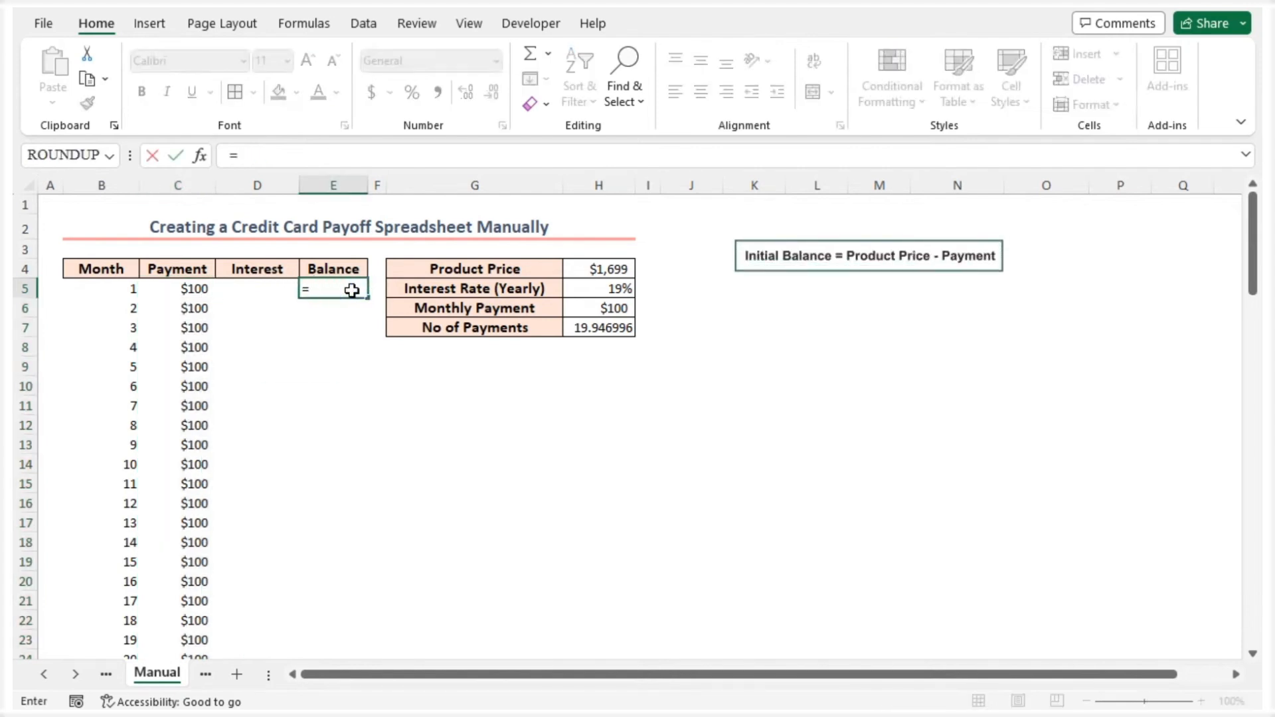
{"action": "left_click", "coordinate": [608, 268]}
{"action": "type", "text": "-"}
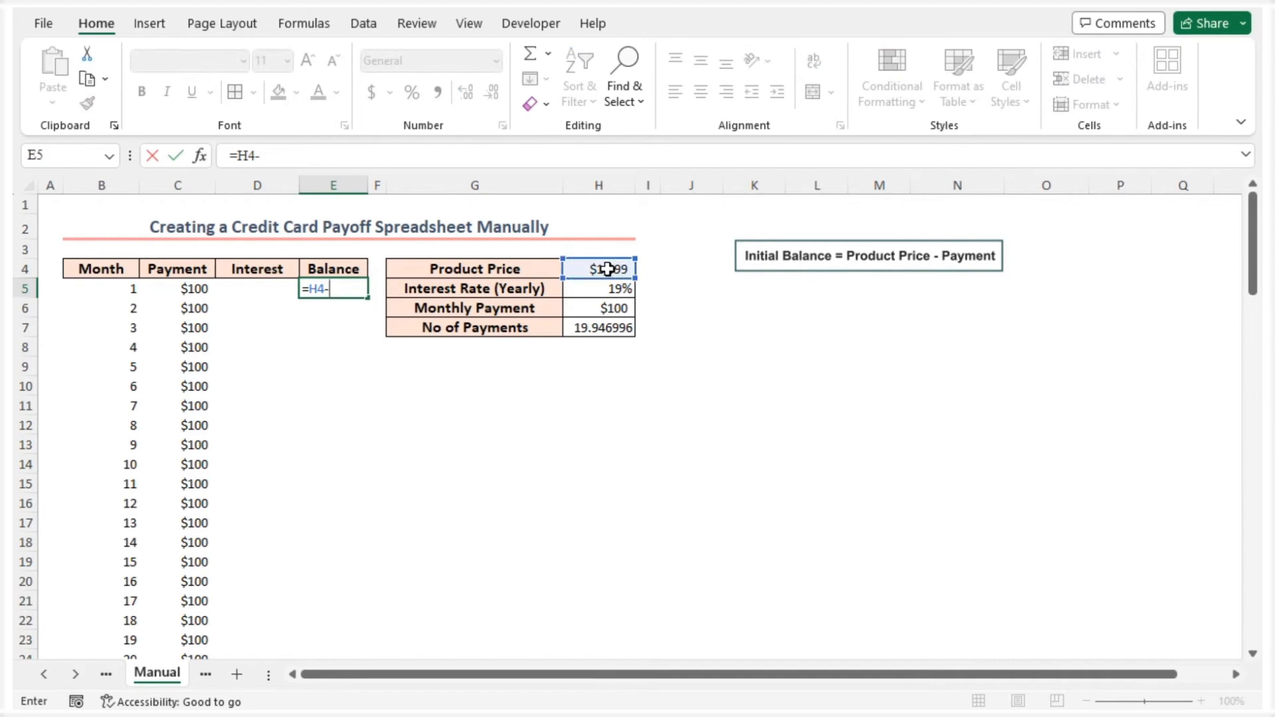
{"action": "left_click", "coordinate": [183, 286]}
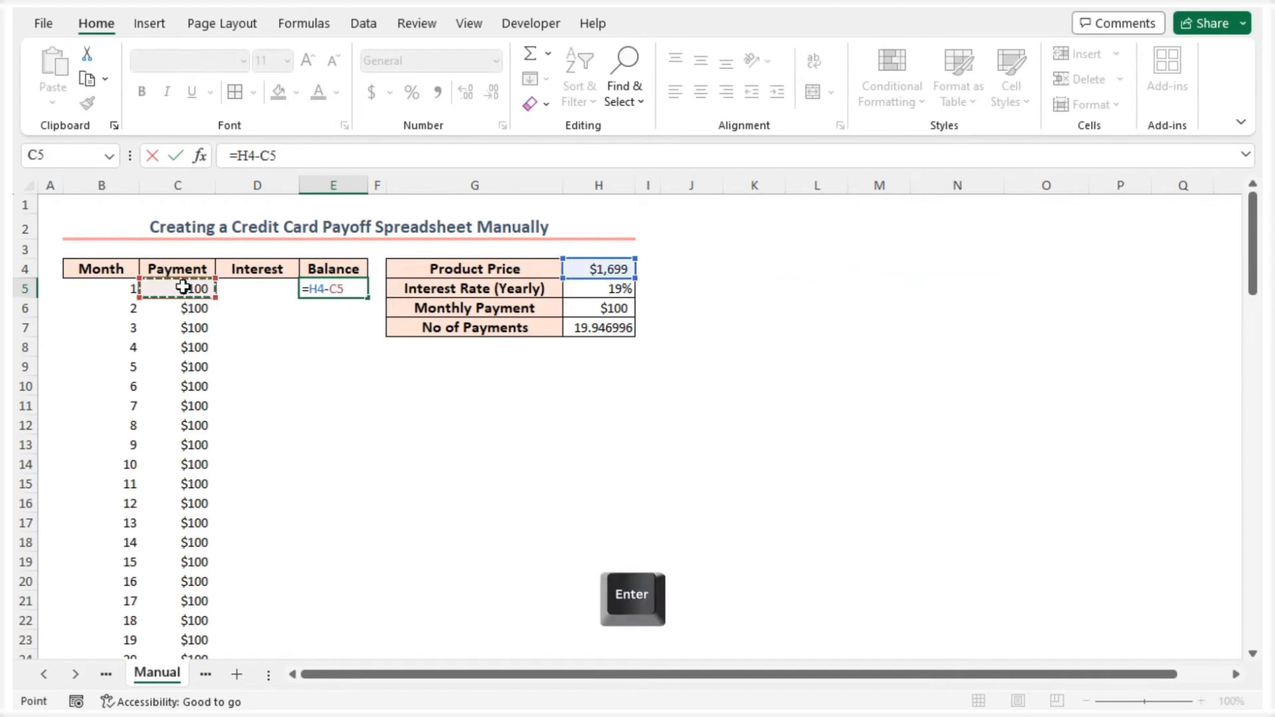
{"action": "key", "text": "Return"}
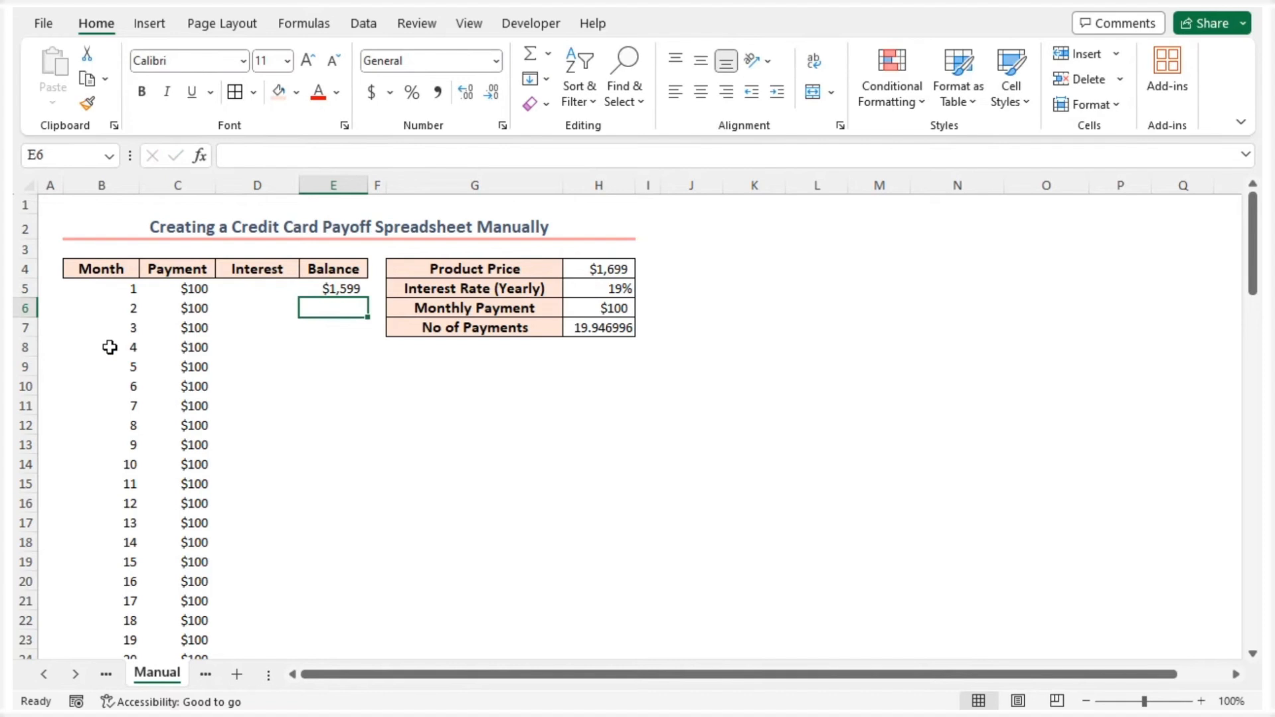
Calculate the monthly interest in D5 with =E5*$H$5/12 and fill the formula down the Interest column for all months
{"action": "double_click", "coordinate": [265, 288]}
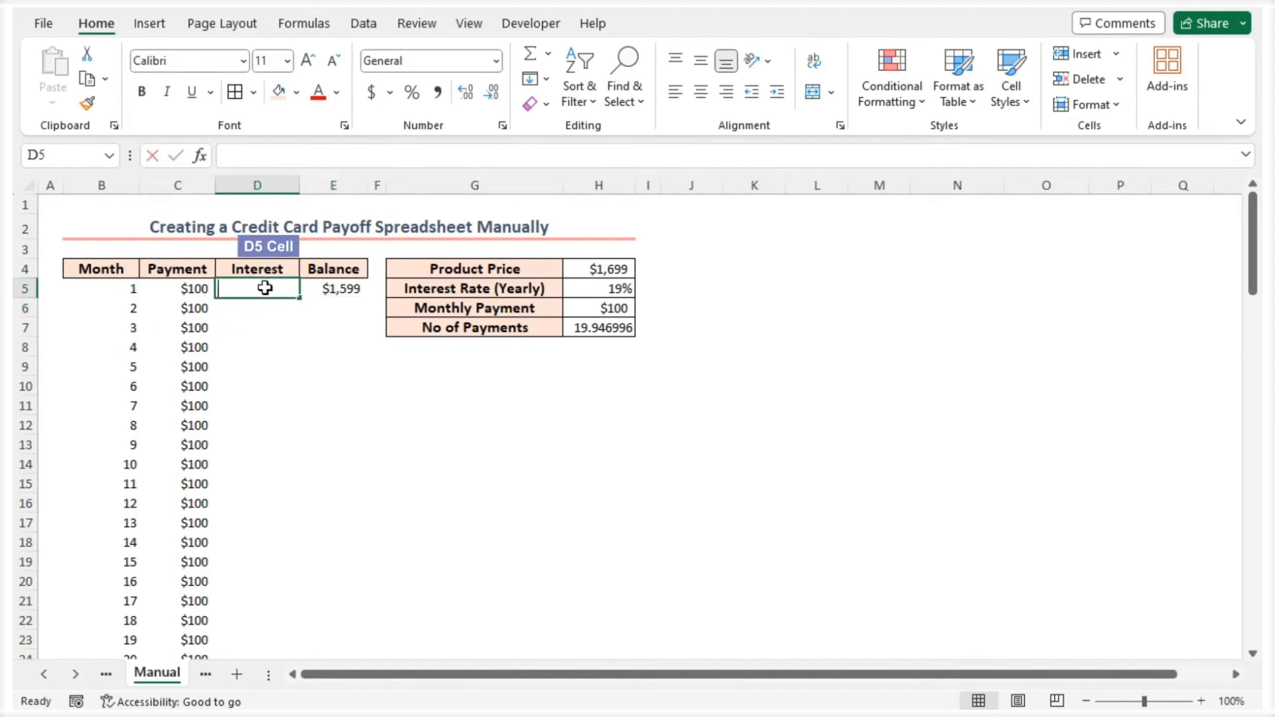
{"action": "type", "text": "="}
{"action": "left_click", "coordinate": [313, 285]}
{"action": "type", "text": "*"}
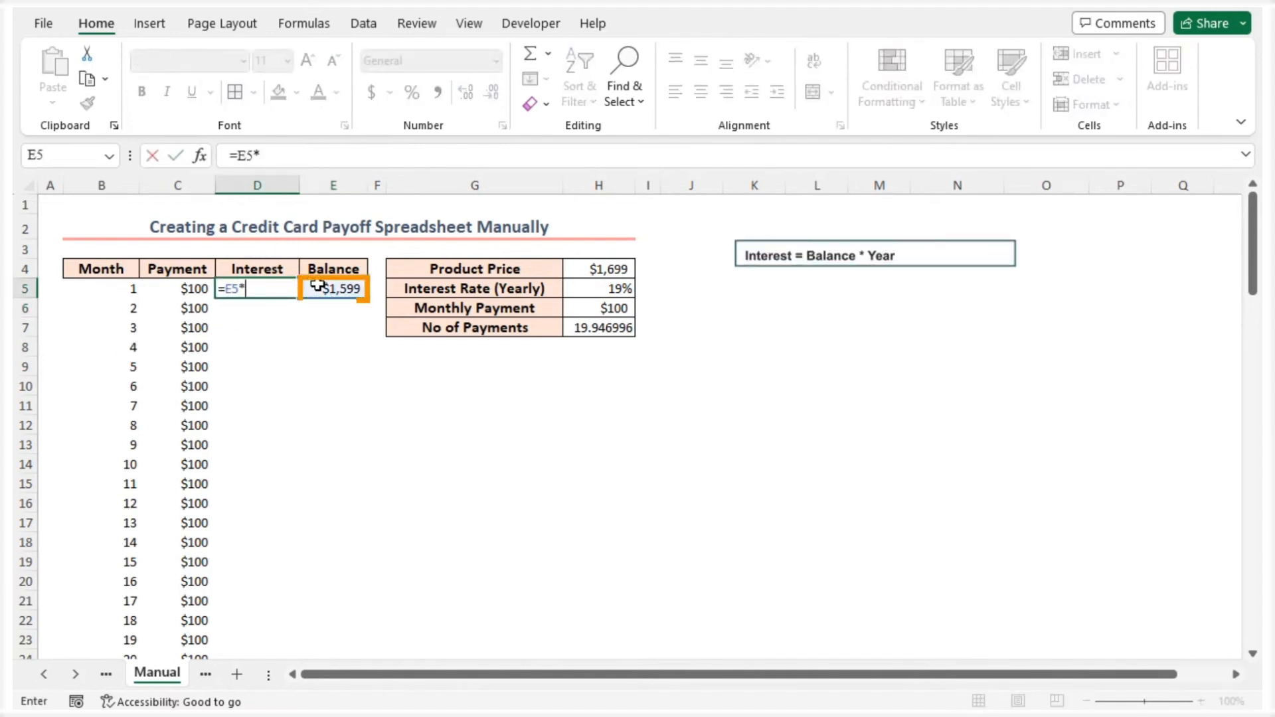
{"action": "left_click", "coordinate": [618, 289]}
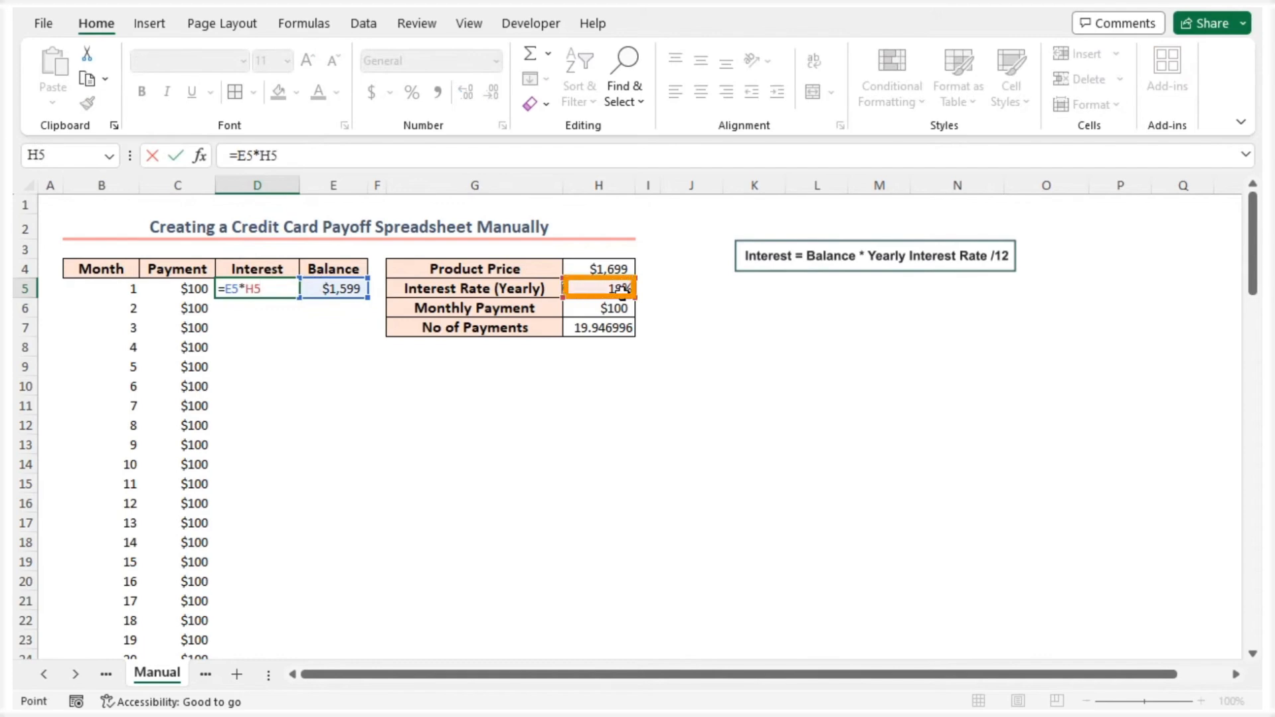
{"action": "key", "text": "F4"}
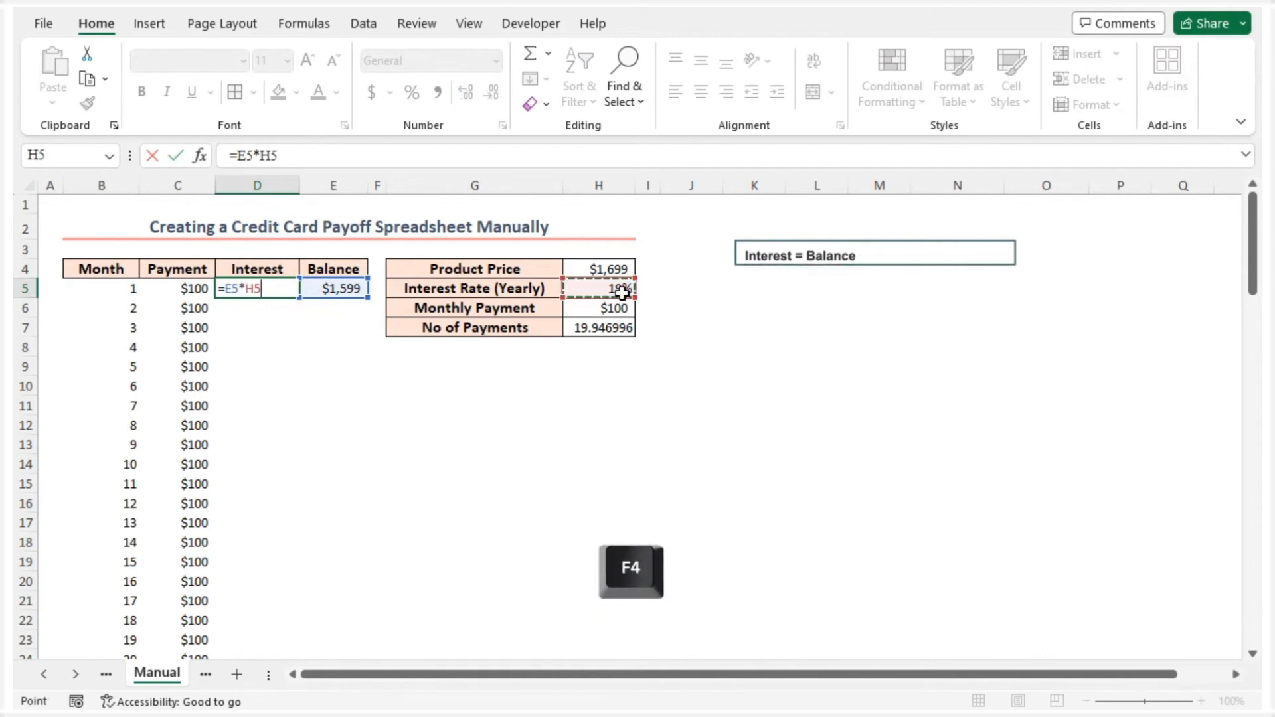
{"action": "type", "text": "/12"}
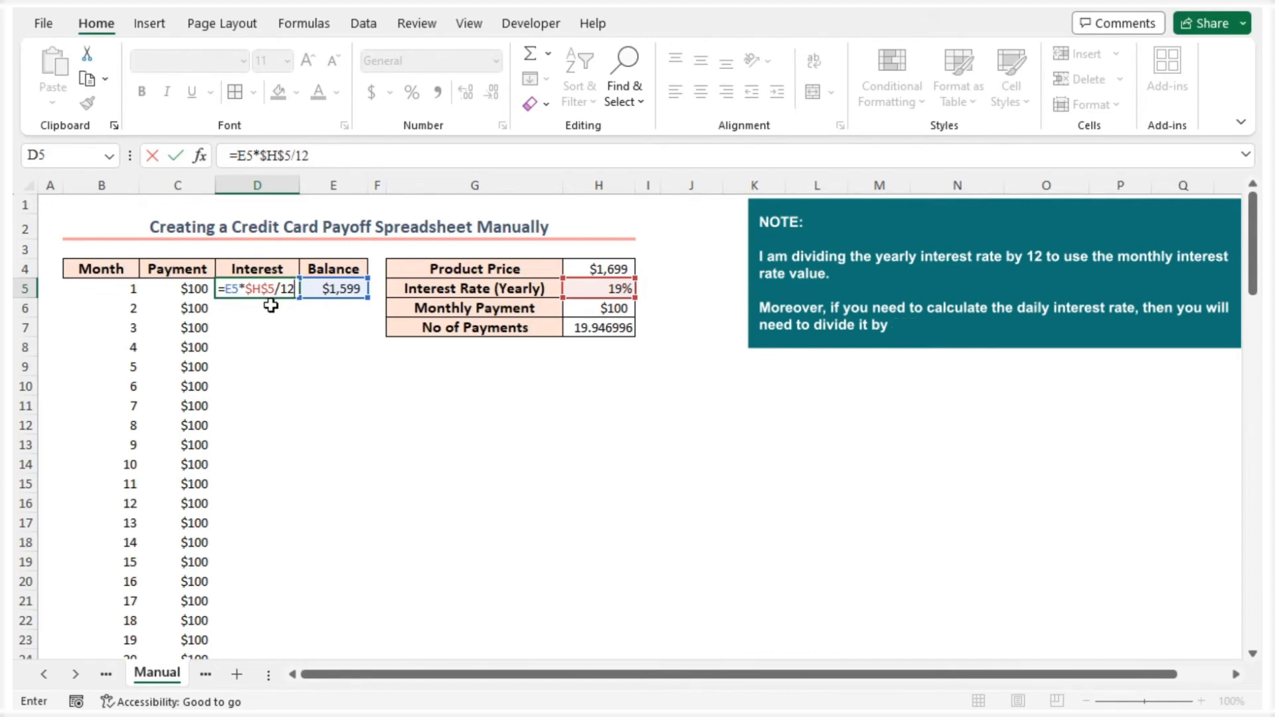
{"action": "key", "text": "Return"}
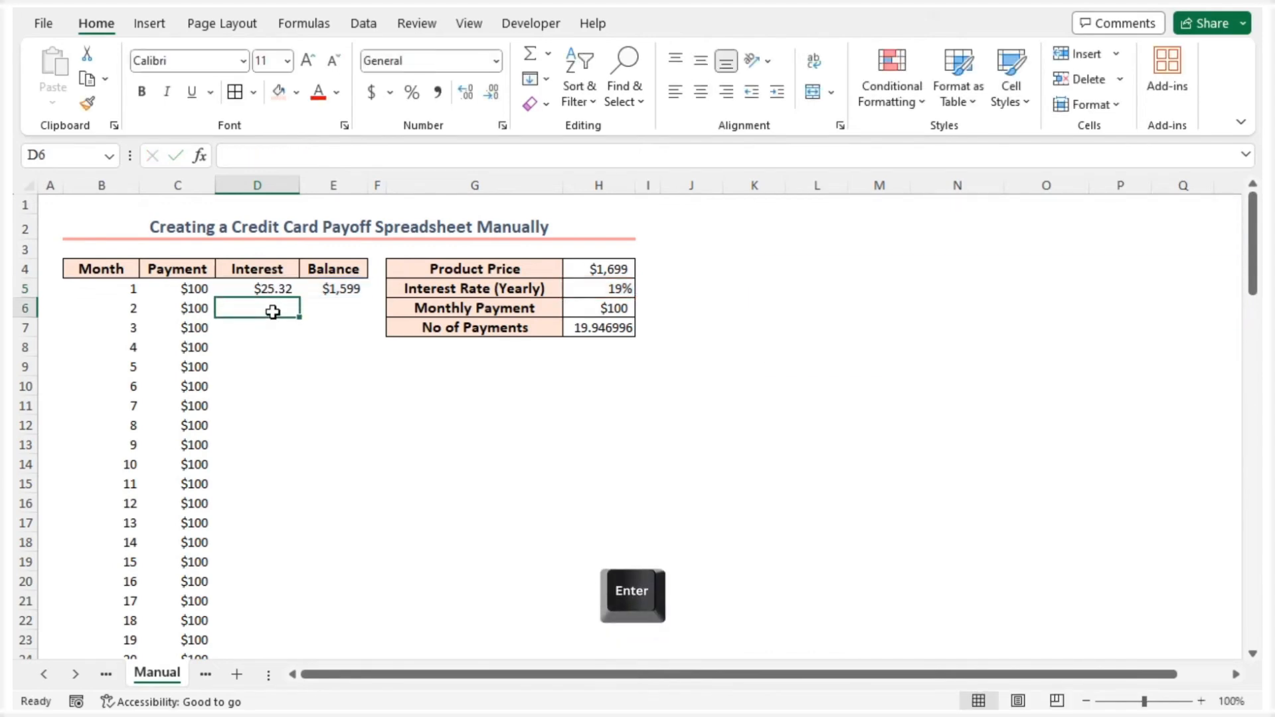
{"action": "left_click", "coordinate": [275, 290]}
{"action": "double_click", "coordinate": [300, 300]}
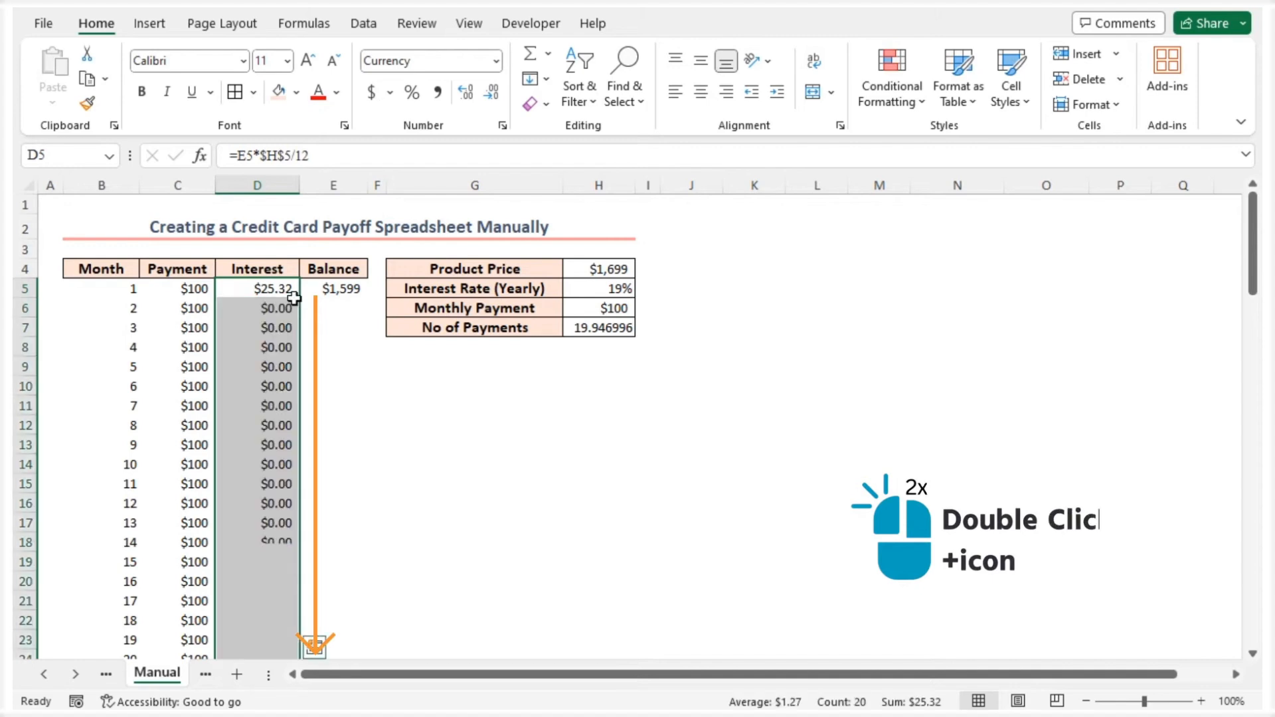
{"action": "left_click", "coordinate": [251, 289]}
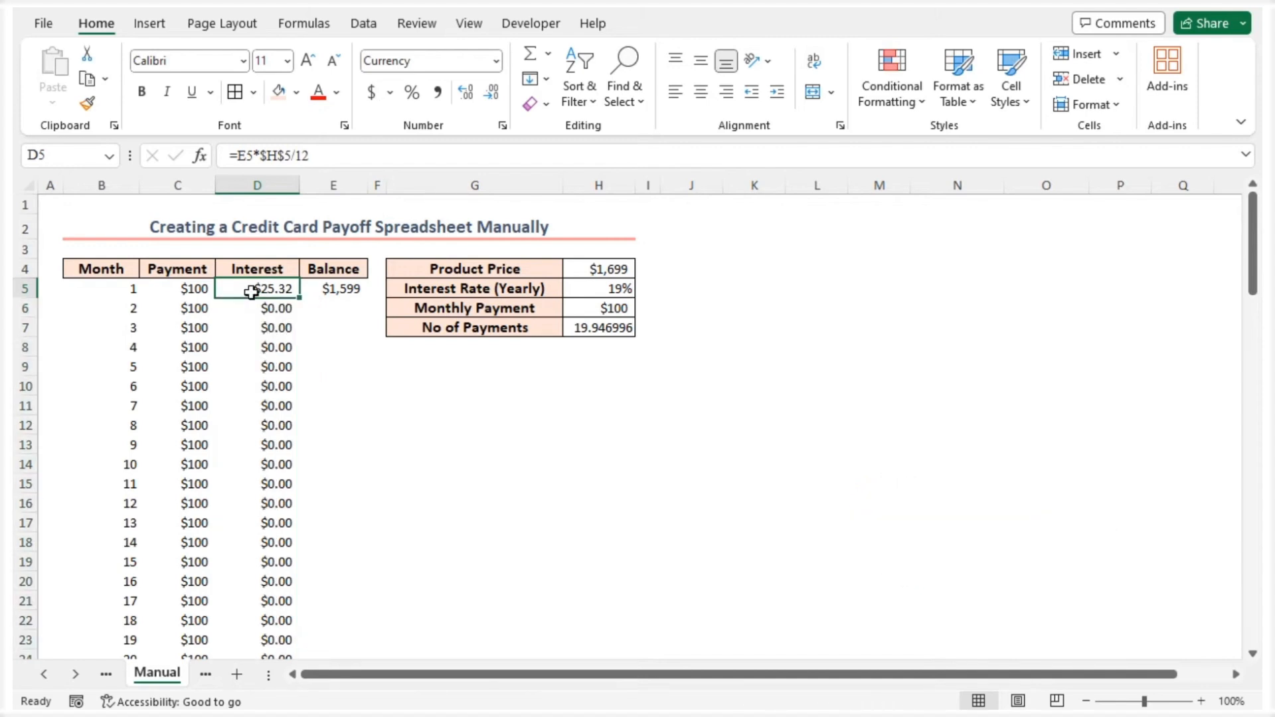
Calculate the second month's balance in E6 with =E5+D5-C6 and fill the formula down the Balance column for all remaining months
{"action": "double_click", "coordinate": [332, 307]}
{"action": "type", "text": "="}
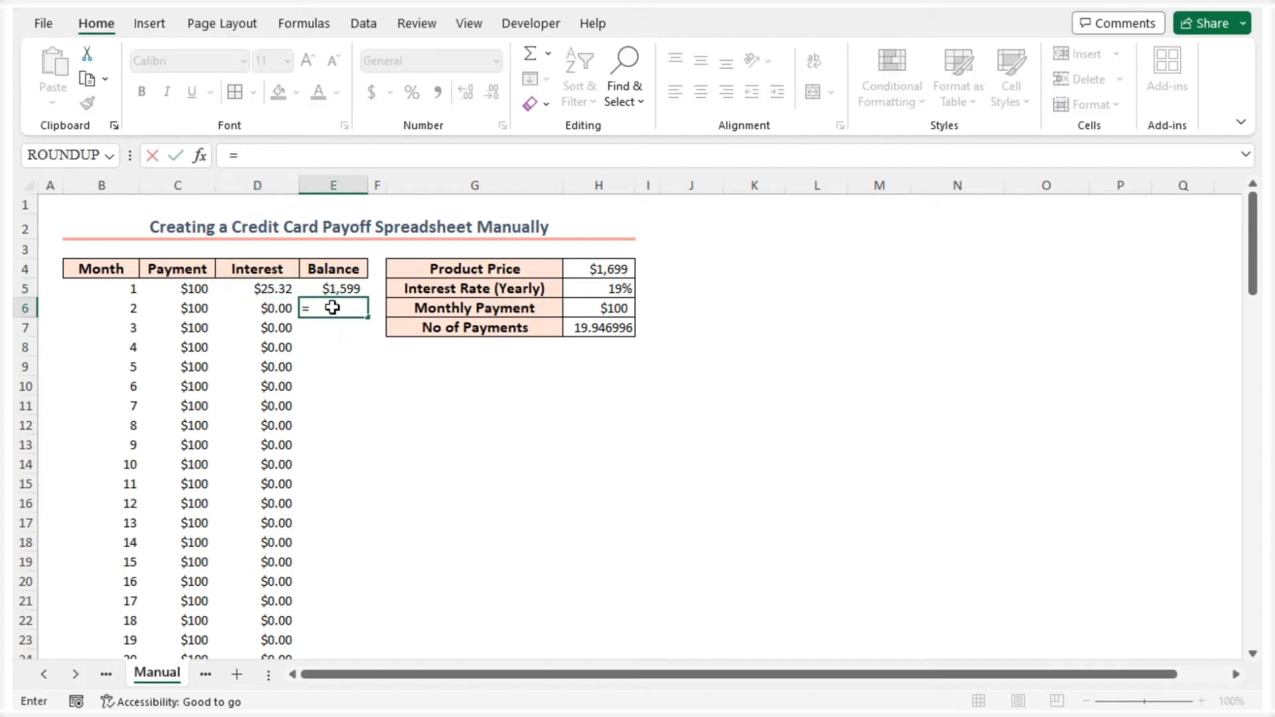
{"action": "left_click", "coordinate": [340, 288]}
{"action": "type", "text": "+"}
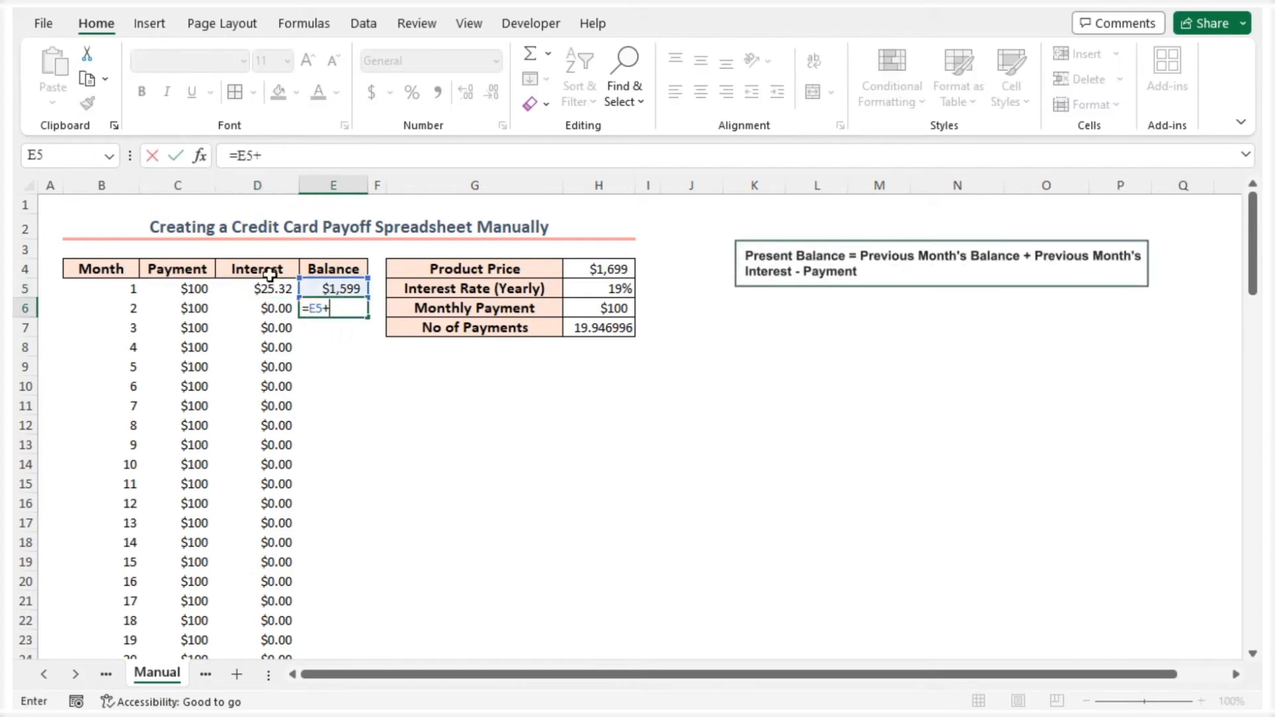
{"action": "left_click", "coordinate": [263, 287]}
{"action": "type", "text": "-"}
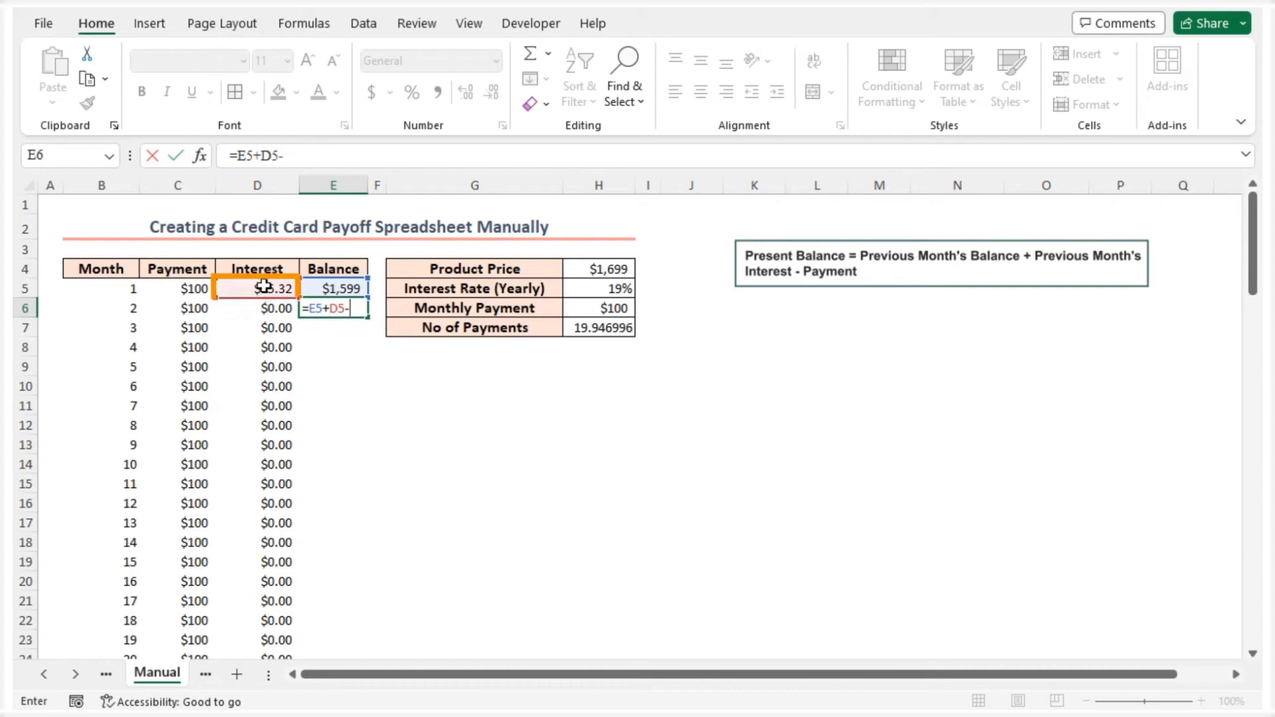
{"action": "left_click", "coordinate": [193, 309]}
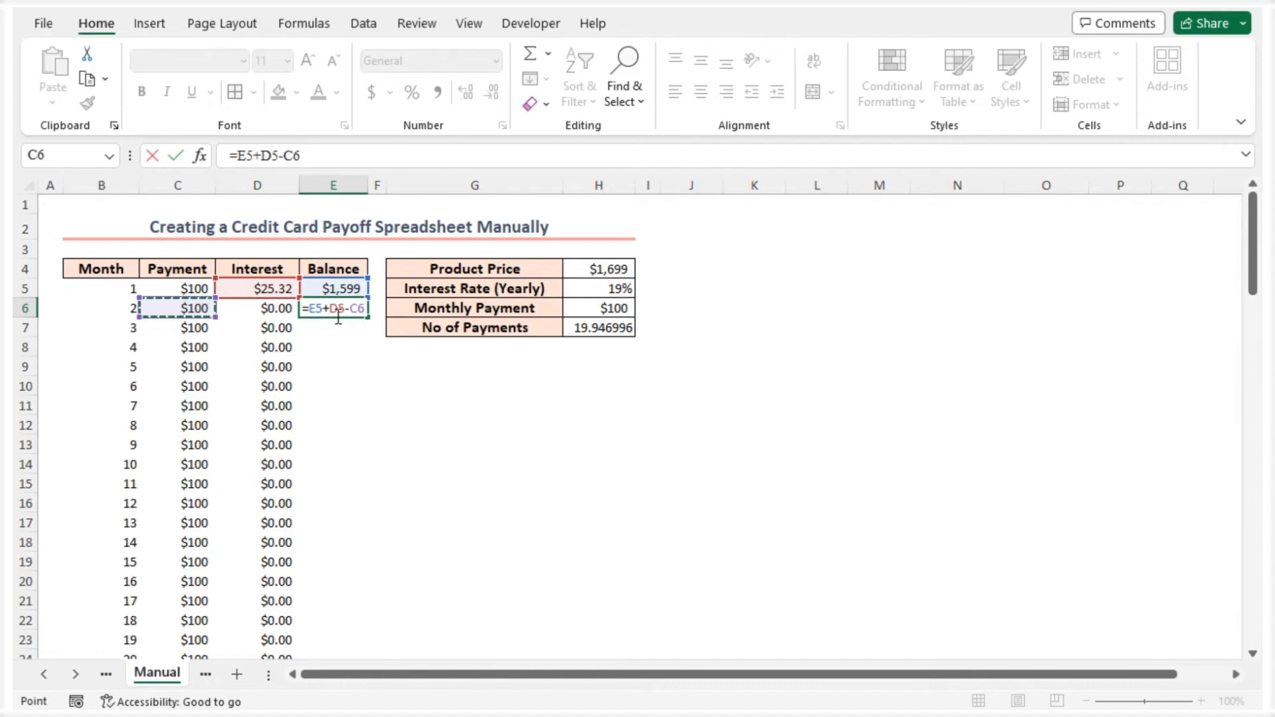
{"action": "key", "text": "Return"}
{"action": "left_click", "coordinate": [338, 317]}
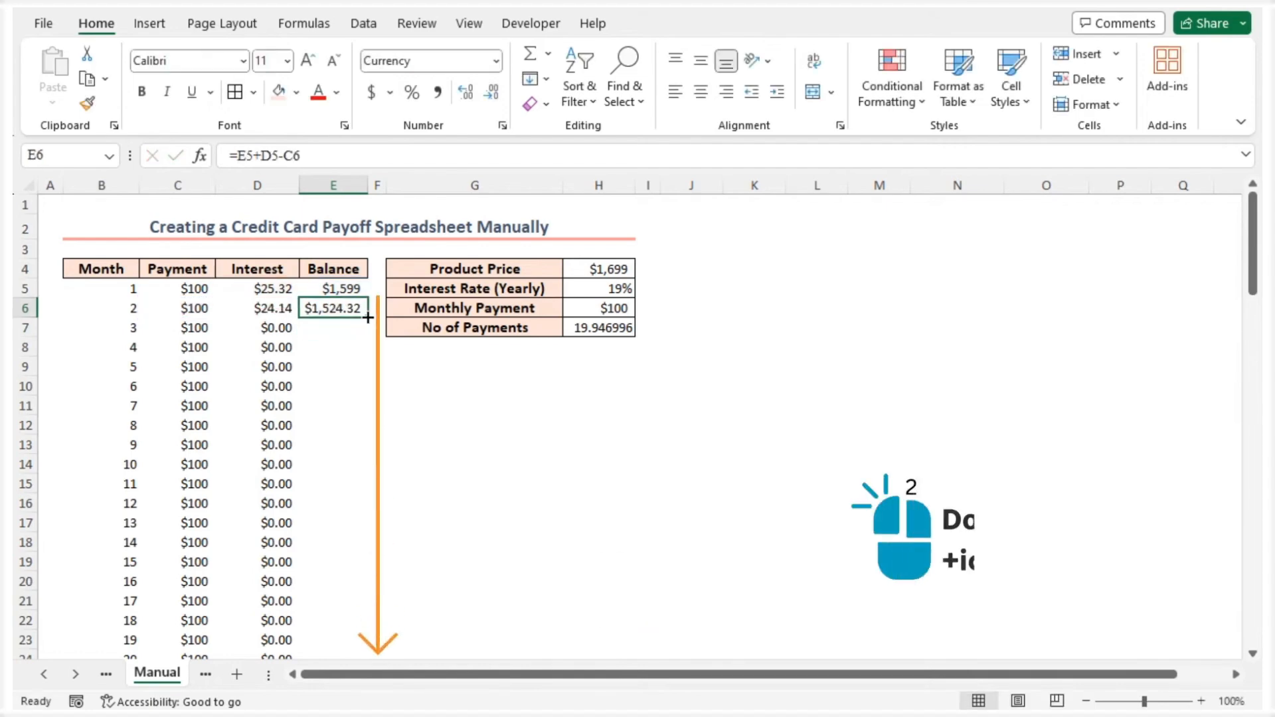
{"action": "double_click", "coordinate": [368, 317]}
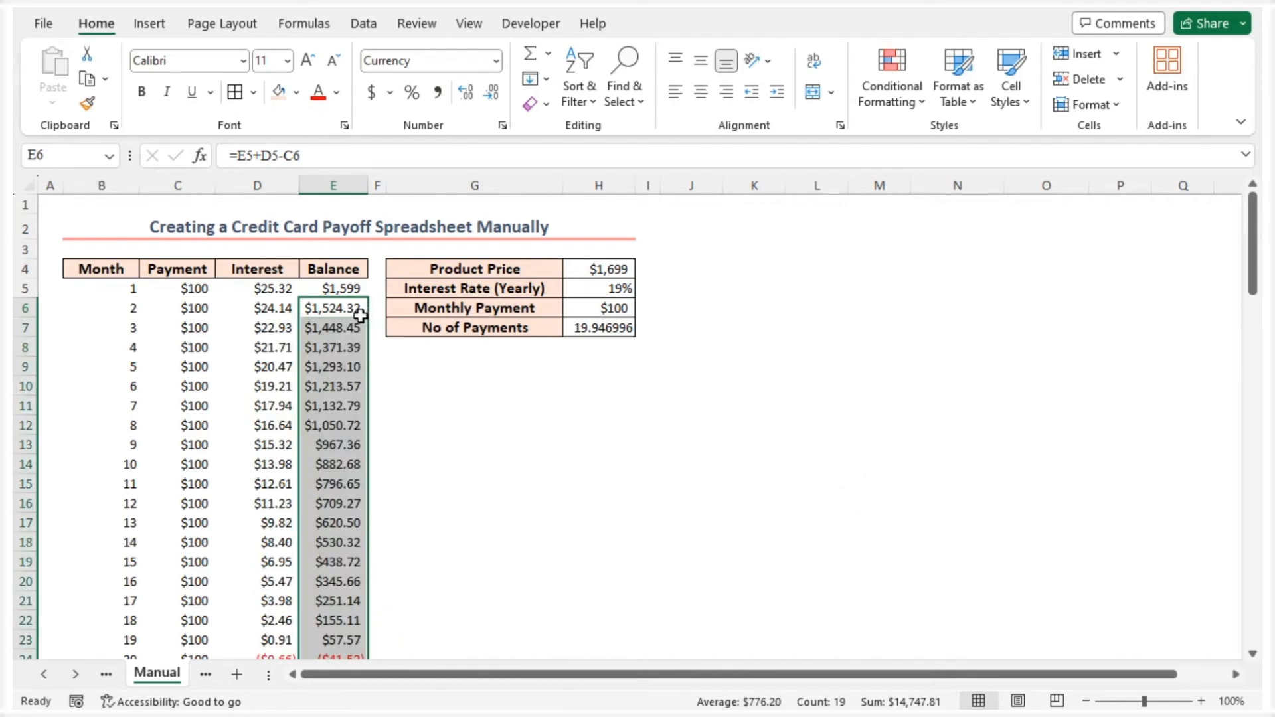
Collapse the ribbon and apply all borders to the payoff schedule range B5:E24
{"action": "right_click", "coordinate": [309, 29]}
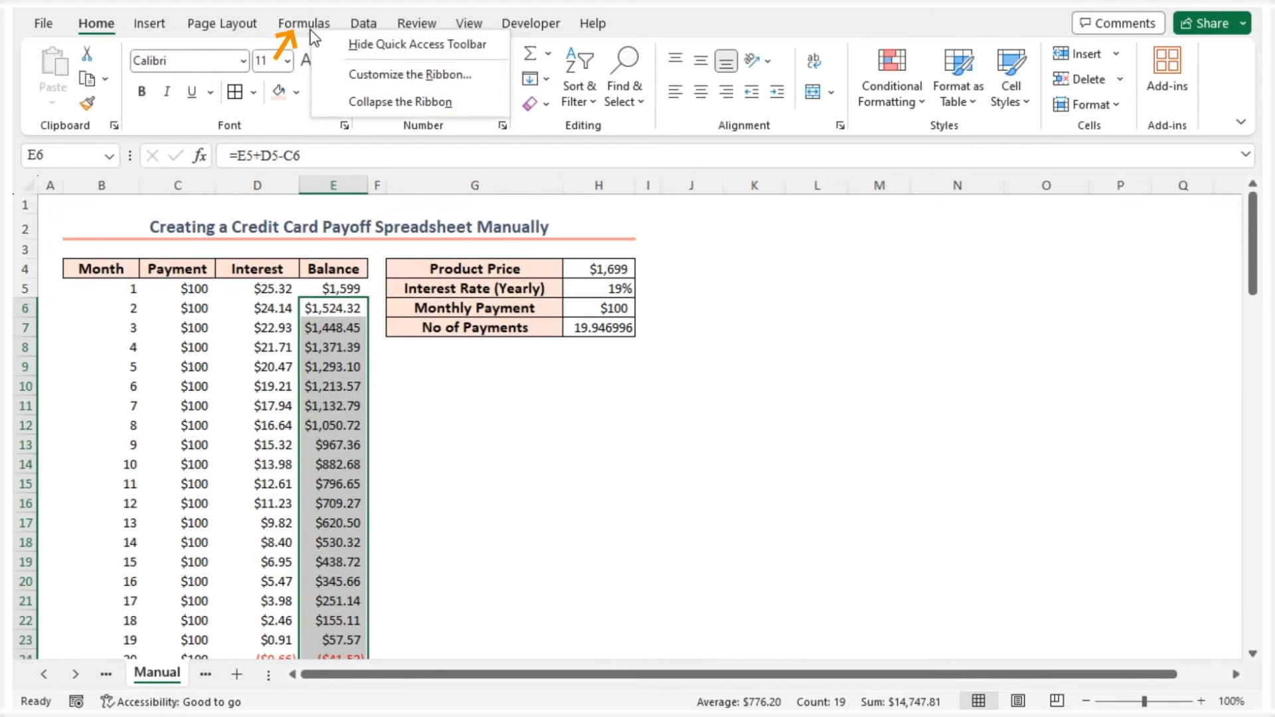
{"action": "left_click", "coordinate": [370, 101]}
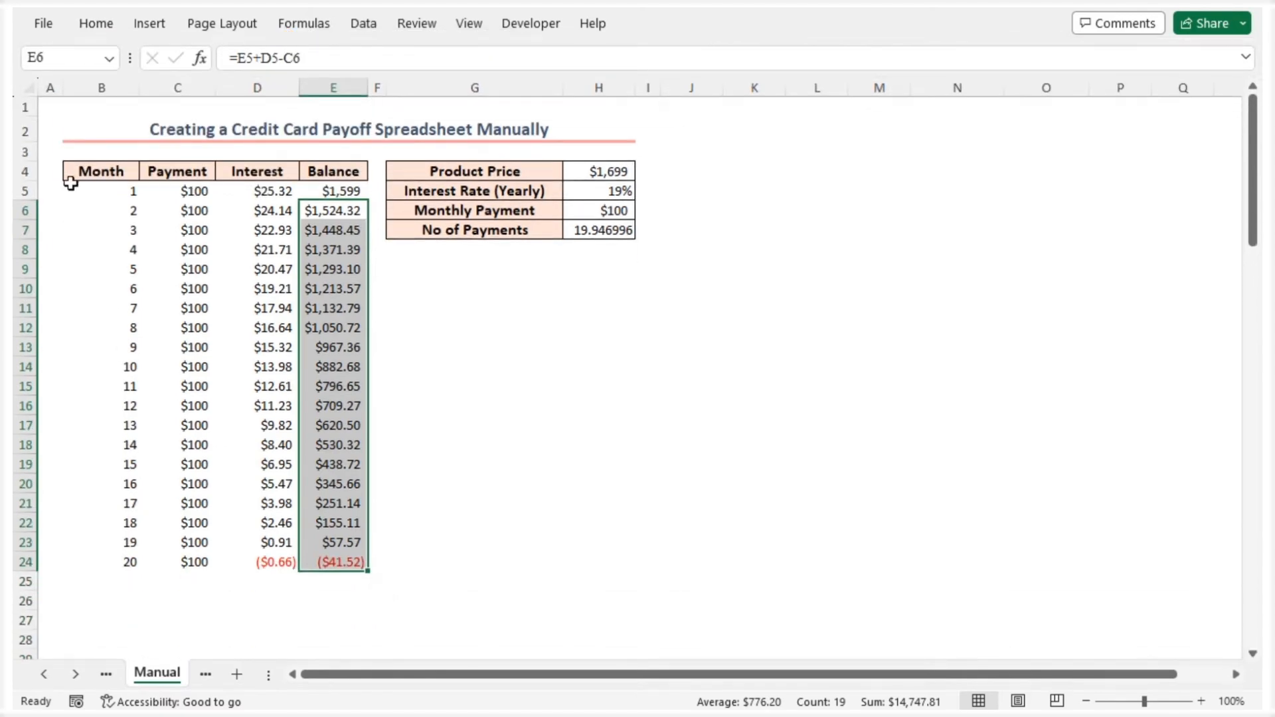
{"action": "left_click", "coordinate": [51, 190]}
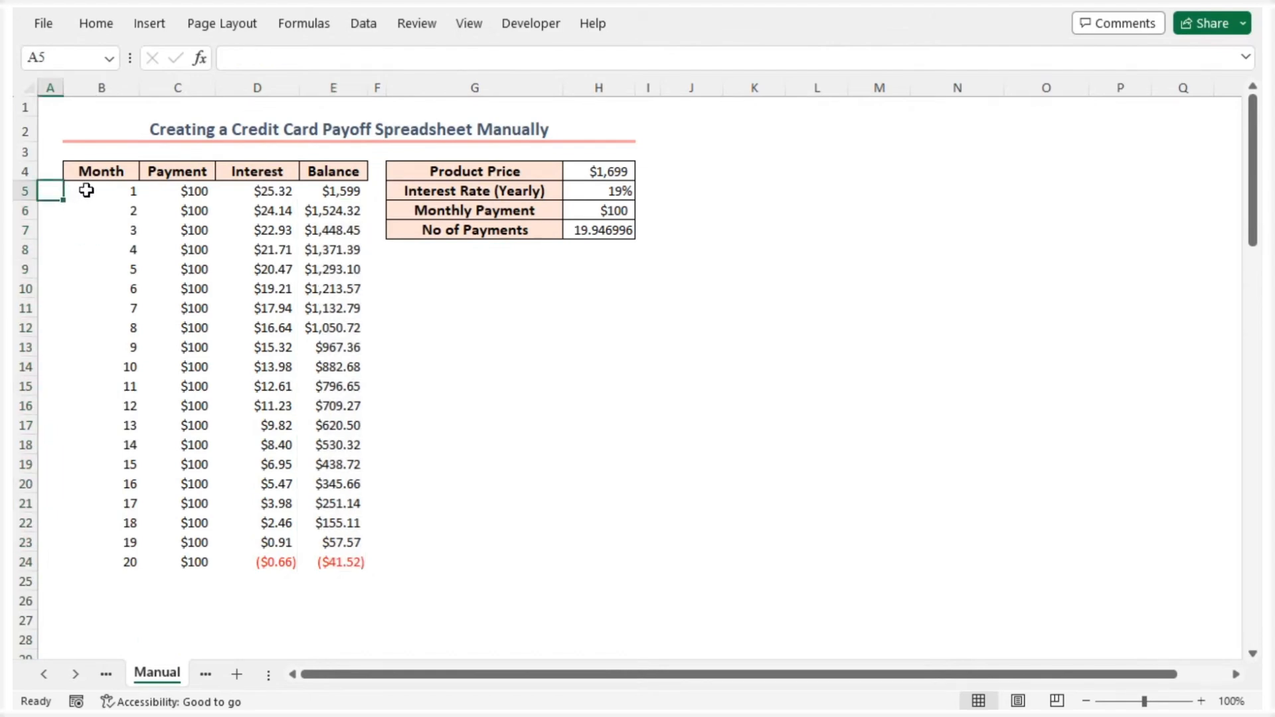
{"action": "left_click_drag", "start_coordinate": [87, 190], "coordinate": [341, 562]}
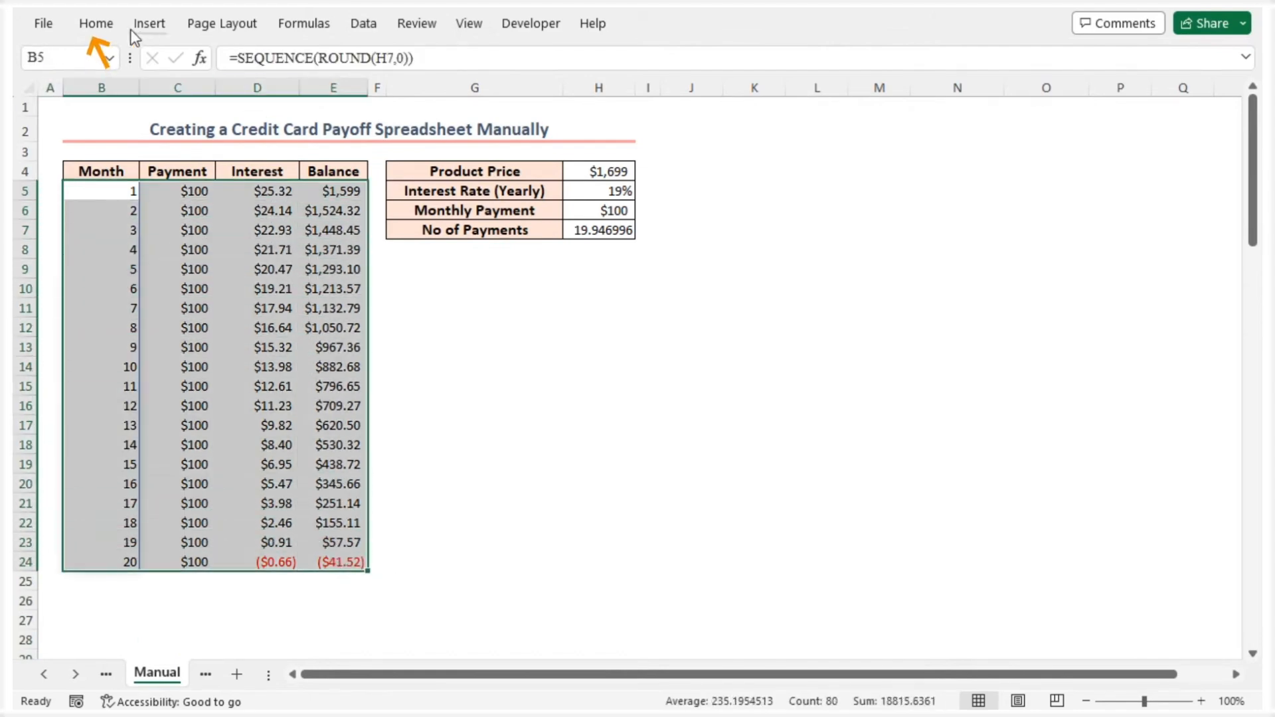
{"action": "left_click", "coordinate": [97, 24]}
{"action": "left_click", "coordinate": [239, 94]}
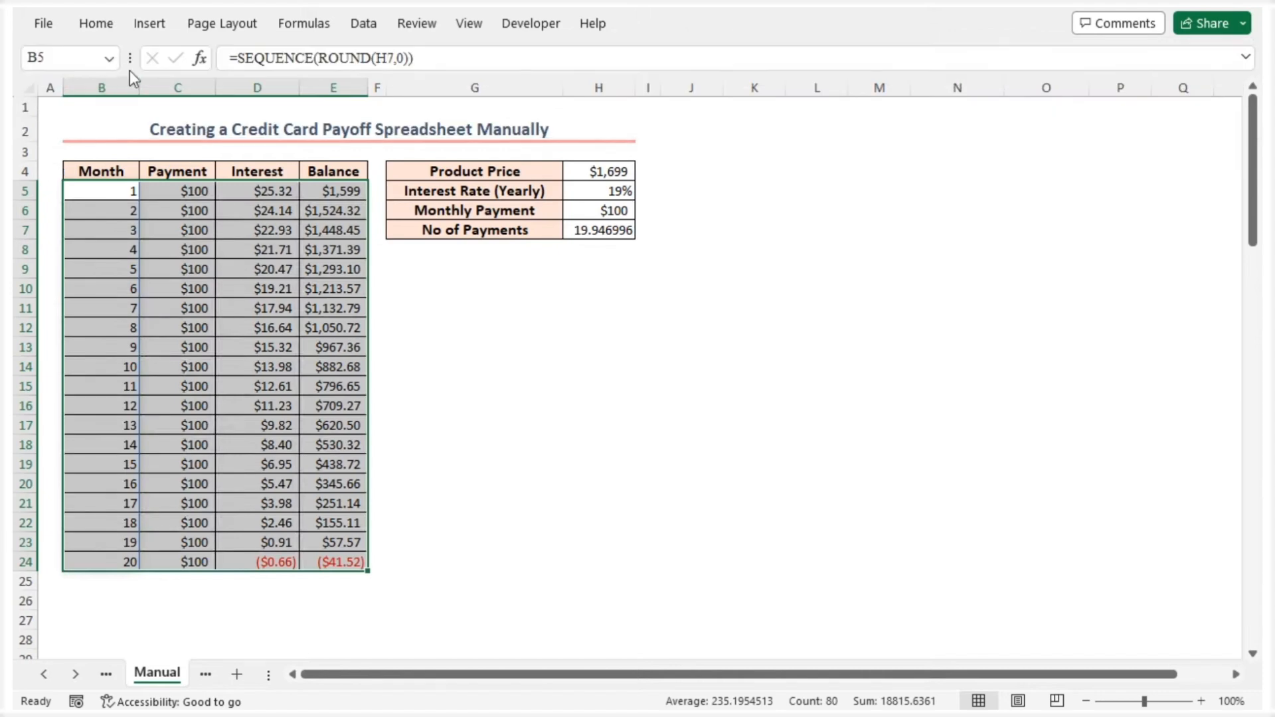
Restore the full ribbon display and deselect the schedule by selecting cell A2
{"action": "right_click", "coordinate": [153, 29]}
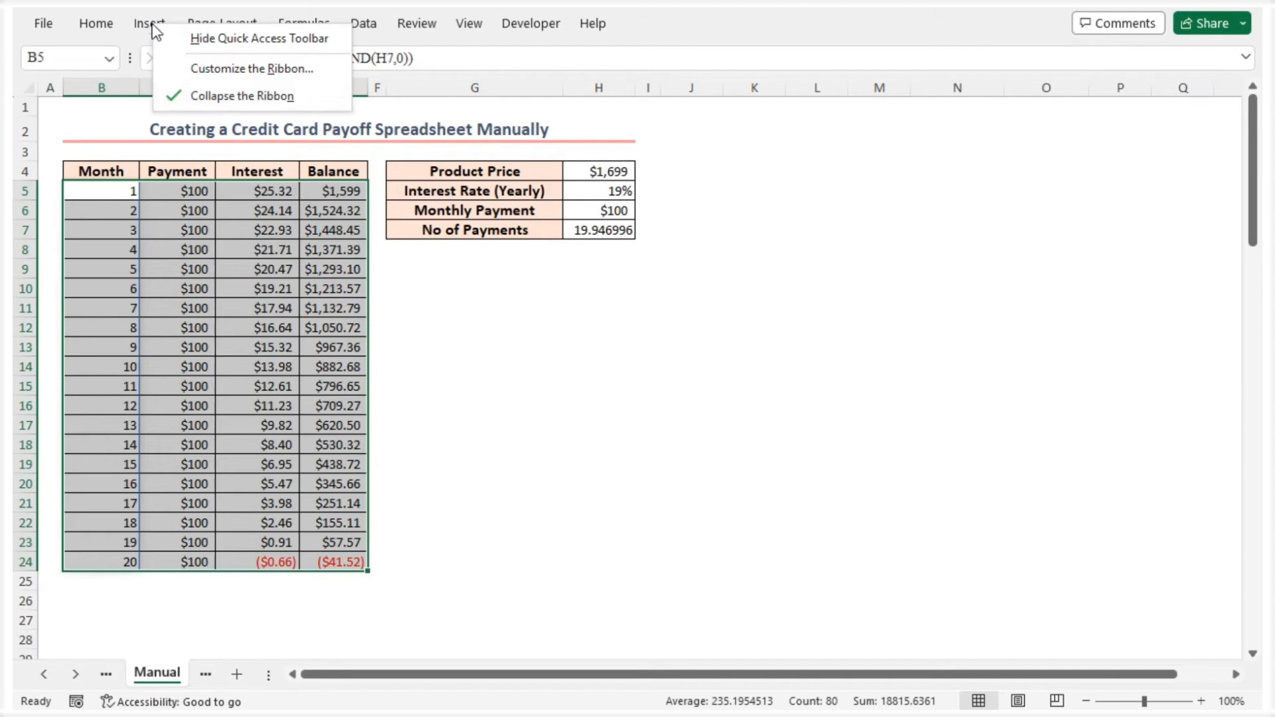
{"action": "left_click", "coordinate": [186, 98]}
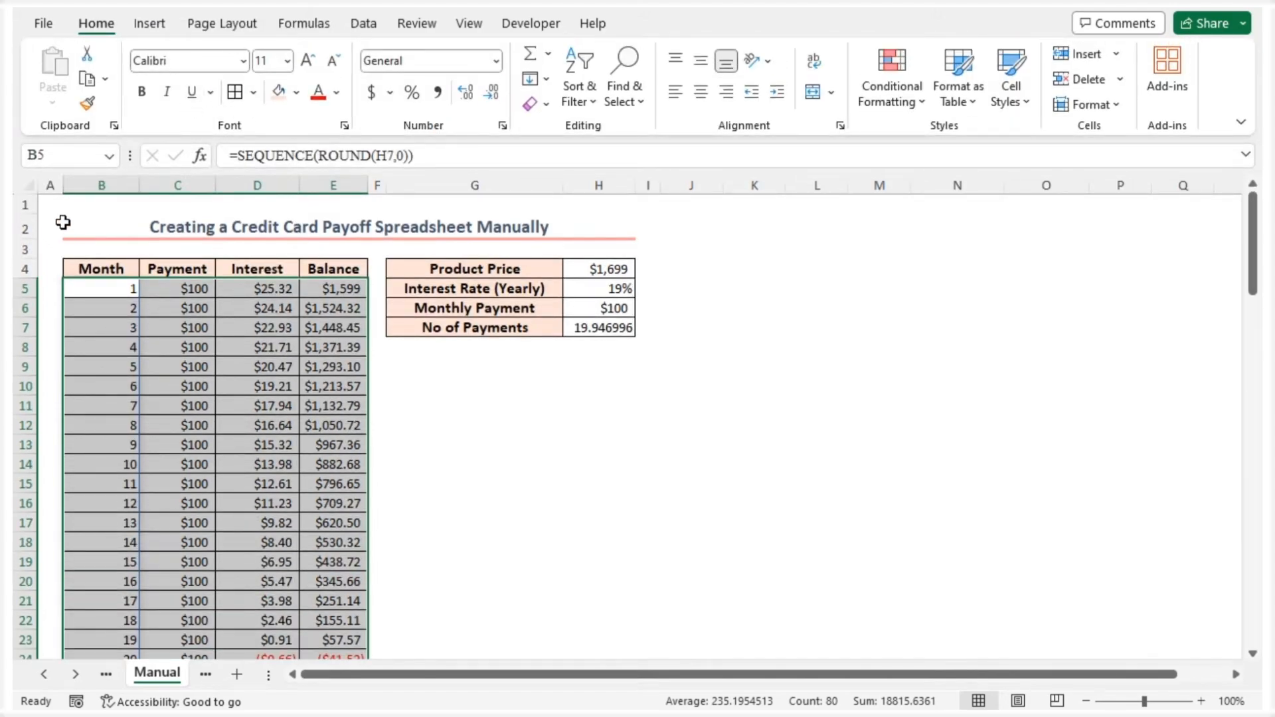
{"action": "left_click", "coordinate": [56, 218]}
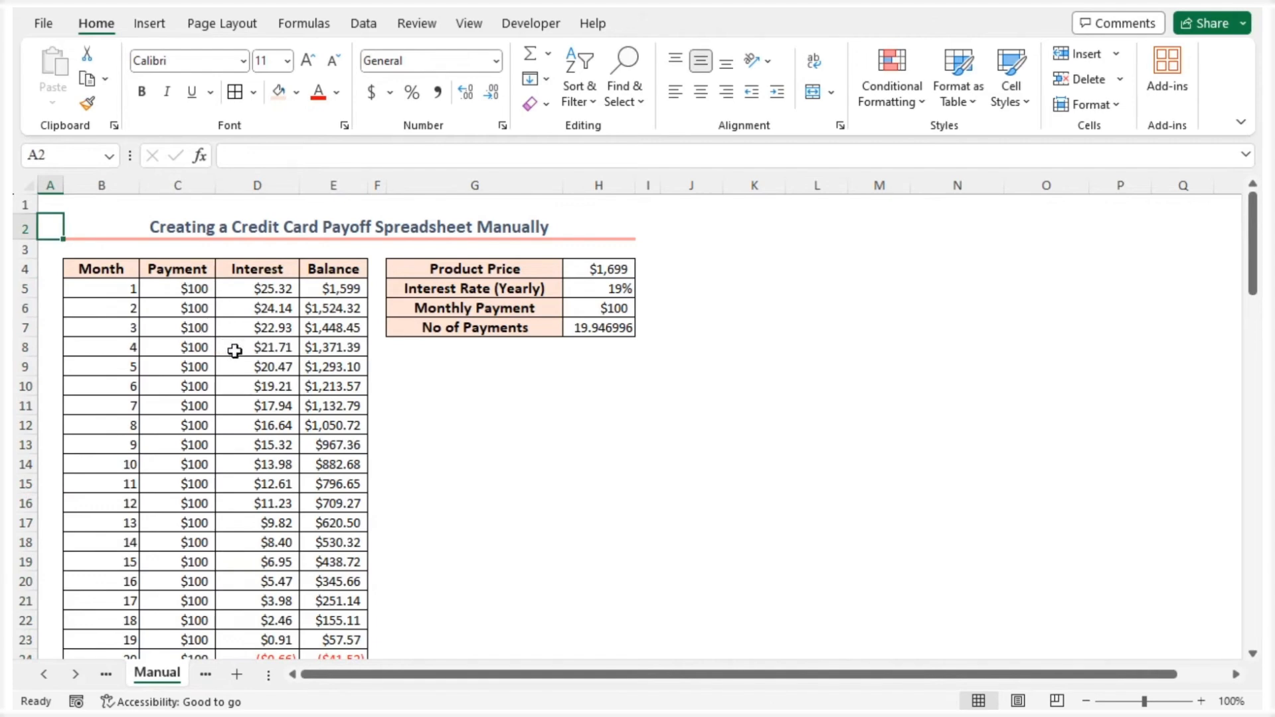
Set the monthly payment in H6 to 200
{"action": "left_click", "coordinate": [588, 308]}
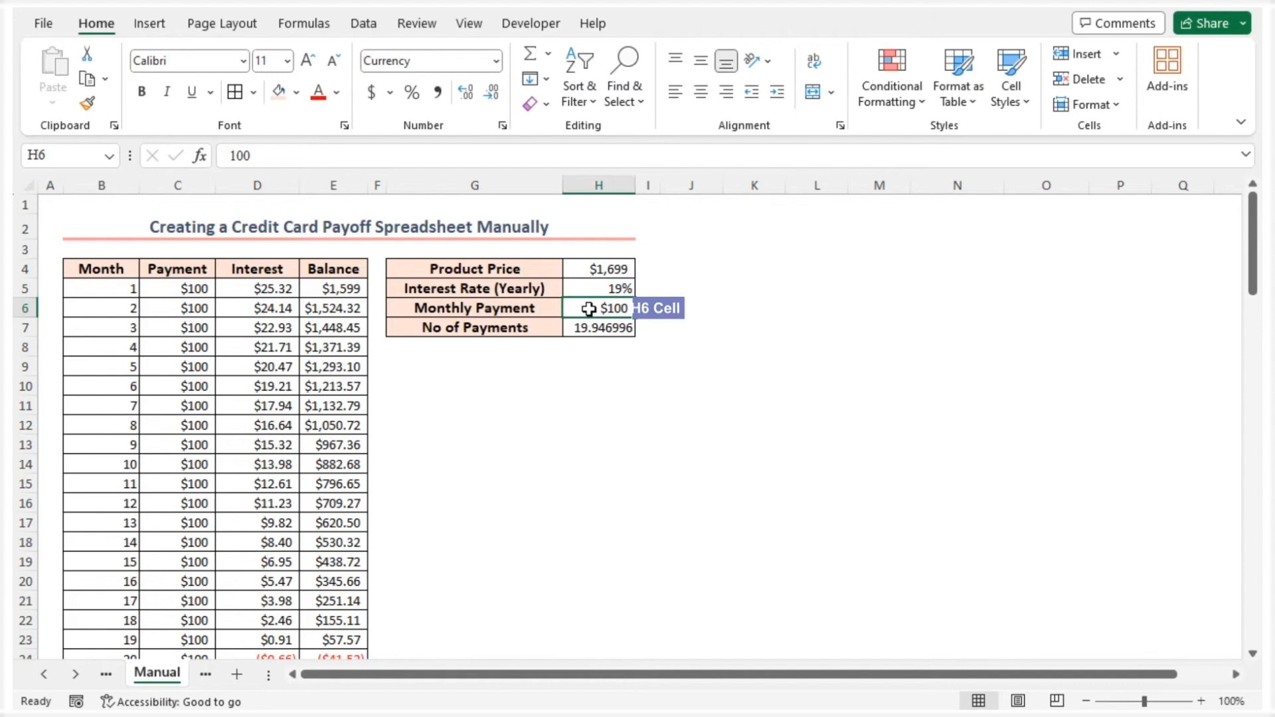
{"action": "type", "text": "200"}
{"action": "key", "text": "Return"}
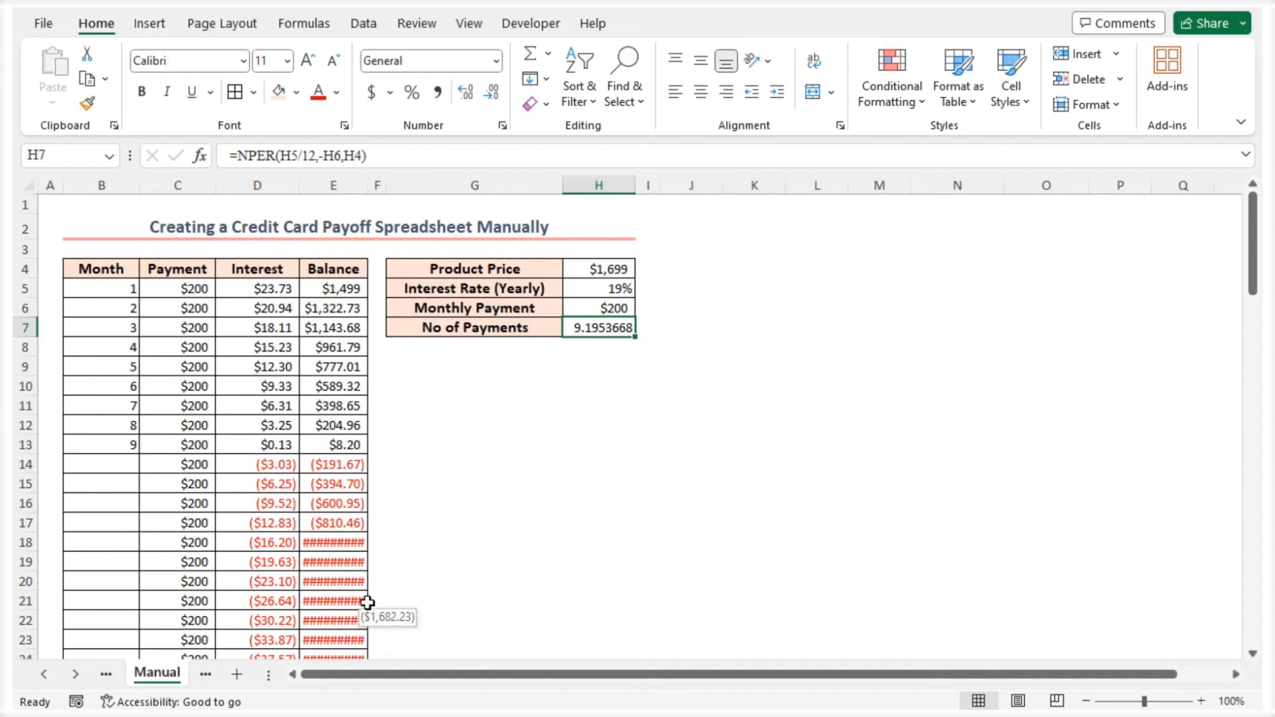
Open the Manual sheet's code module and paste the Worksheet_Change procedure that hides rows with blank cells in B7:B100
{"action": "right_click", "coordinate": [165, 675]}
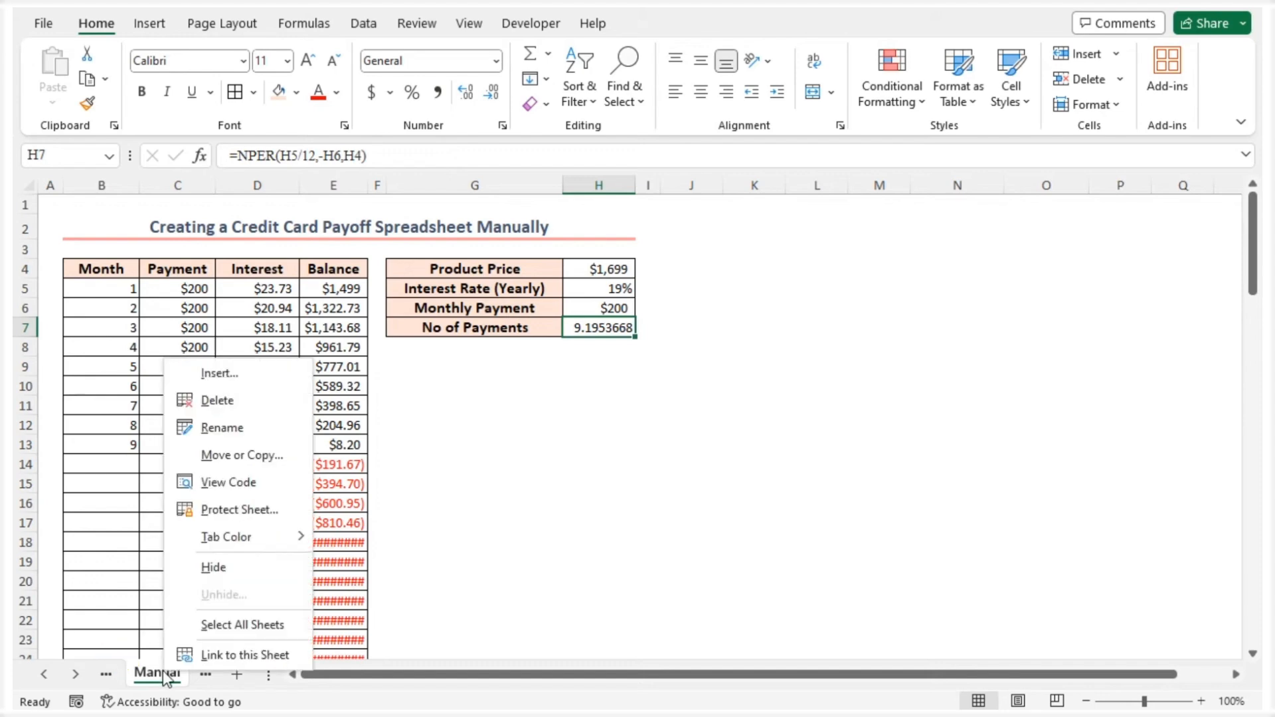
{"action": "left_click", "coordinate": [215, 483]}
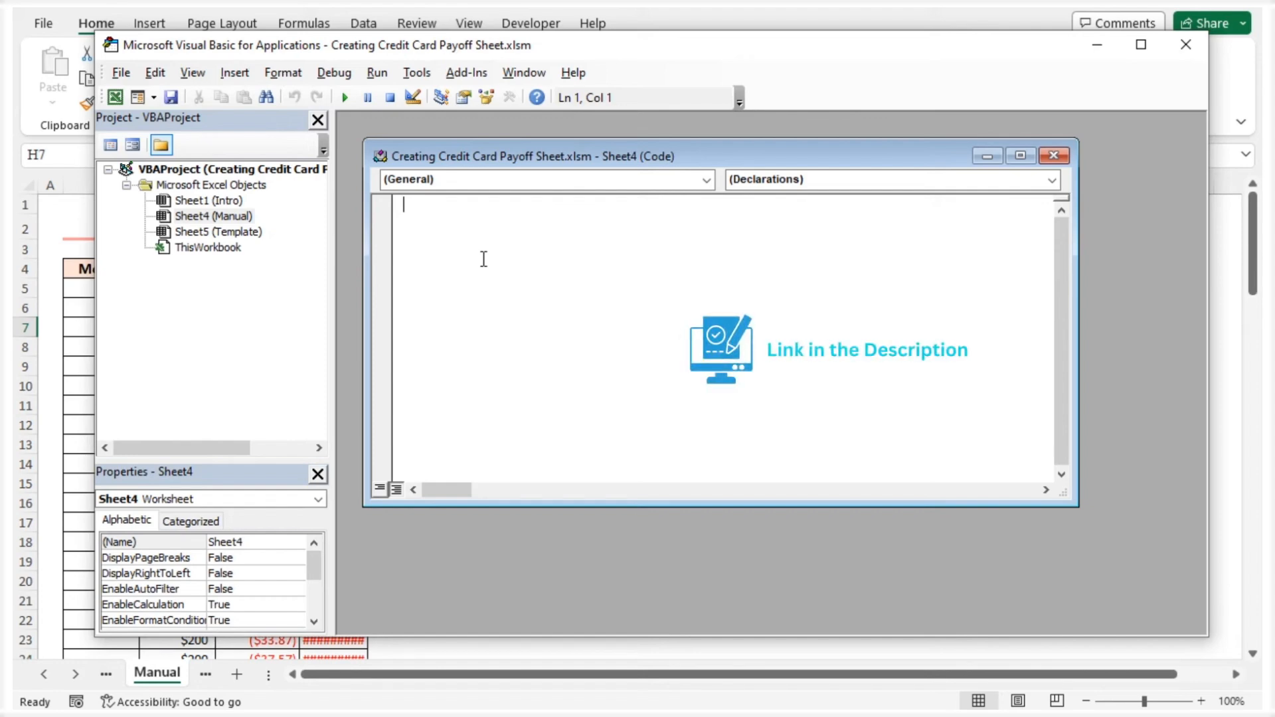
{"action": "type", "text": "Option Explicit Private Sub Worksheet_Change(ByVal Cell_Target As Range)      Dim Cell_Range As Range     Application.ScreenUpdating = False         For Each Cell_Range In Range(\"B7:B100\")             If Cell_Range.Value = \"\" Then                 Cell_Range.EntireRow.Hidden = True              Else                 Cell_Range.EntireRow.Hidden = False             End If         Next Cell_Range     Application.ScreenUpdating = True End Sub"}
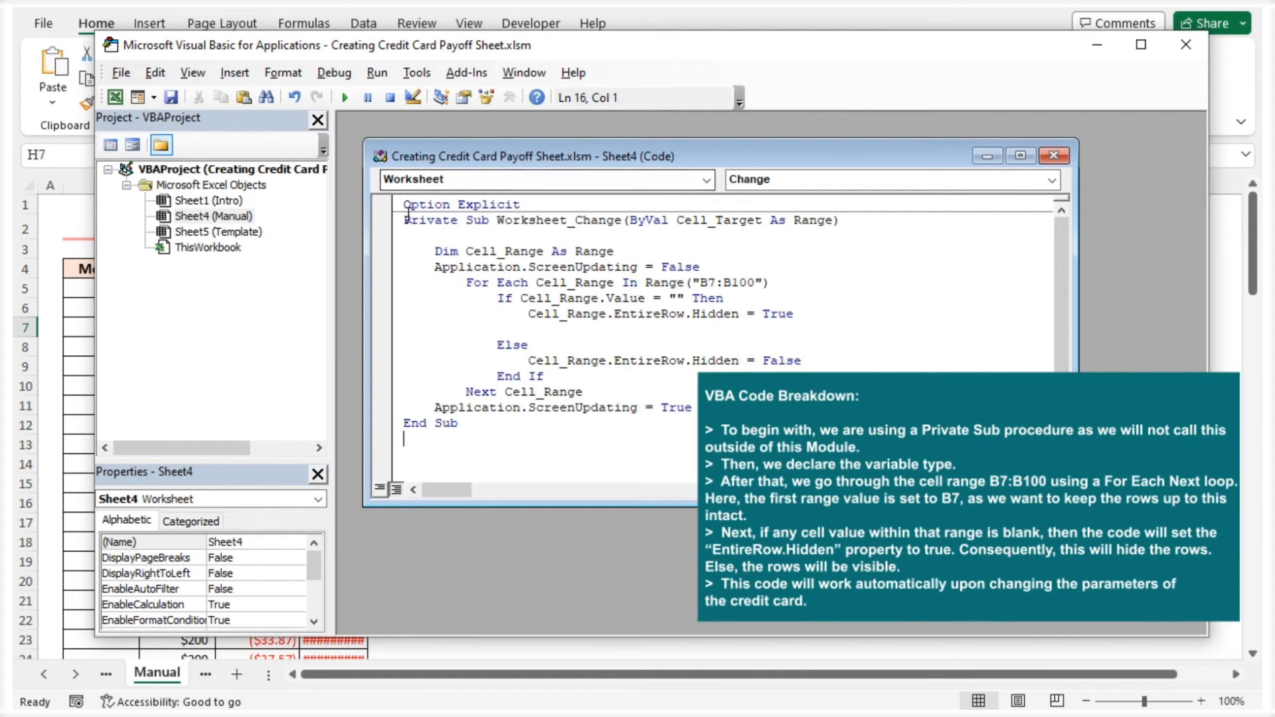
Review the procedure's declaration, variable, B7:B100 loop and row-hiding condition, and close the Visual Basic editor
{"action": "left_click_drag", "start_coordinate": [405, 222], "coordinate": [622, 224]}
{"action": "left_click_drag", "start_coordinate": [433, 251], "coordinate": [614, 252]}
{"action": "left_click_drag", "start_coordinate": [466, 282], "coordinate": [772, 278]}
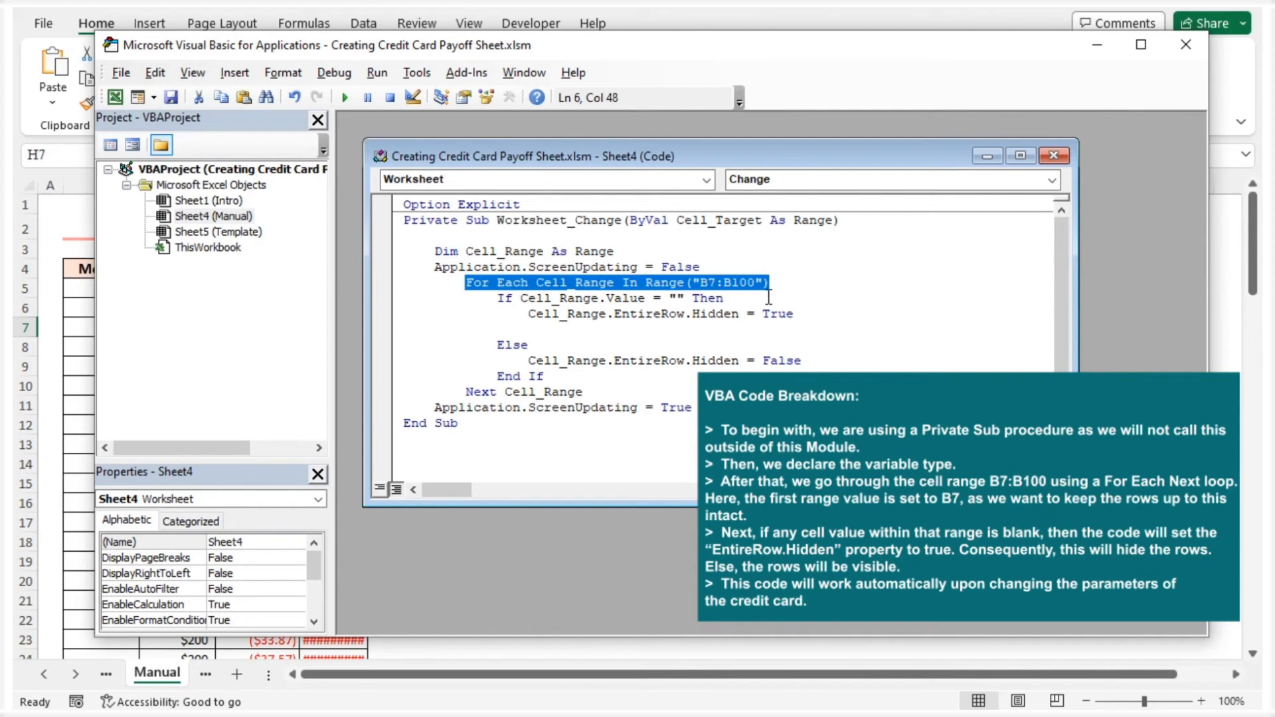
{"action": "double_click", "coordinate": [711, 281]}
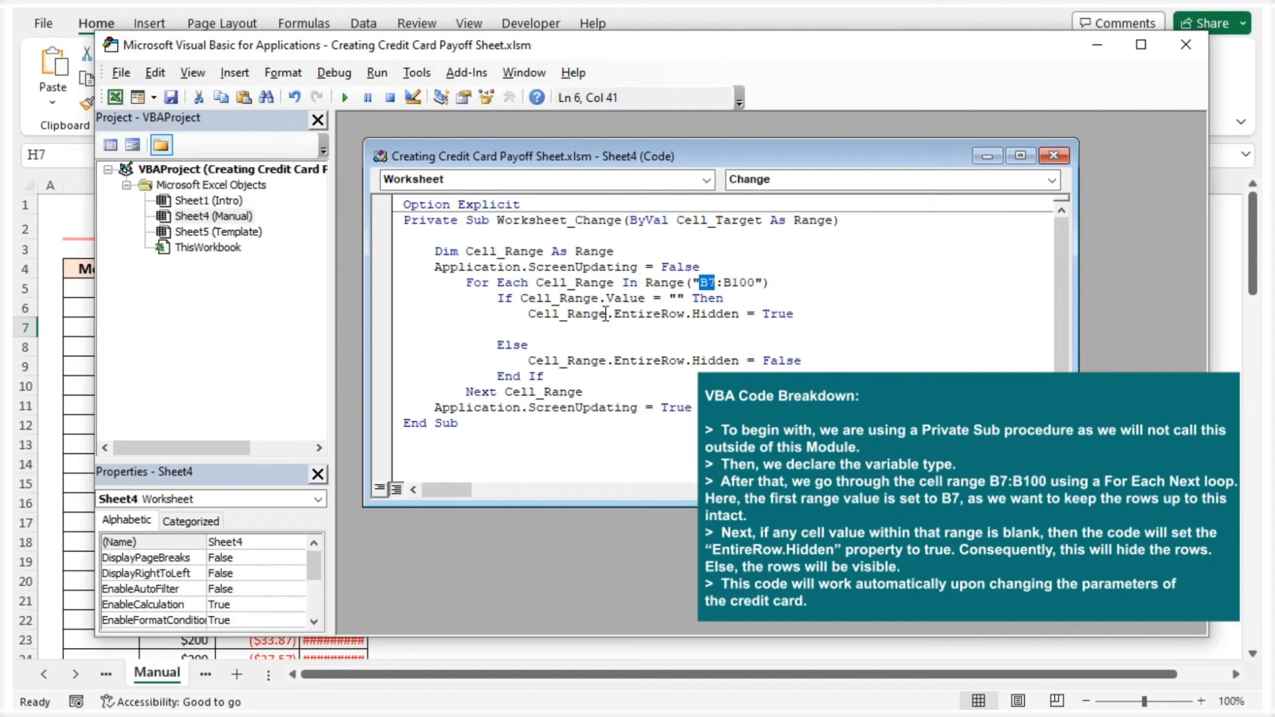
{"action": "left_click_drag", "start_coordinate": [497, 298], "coordinate": [724, 299]}
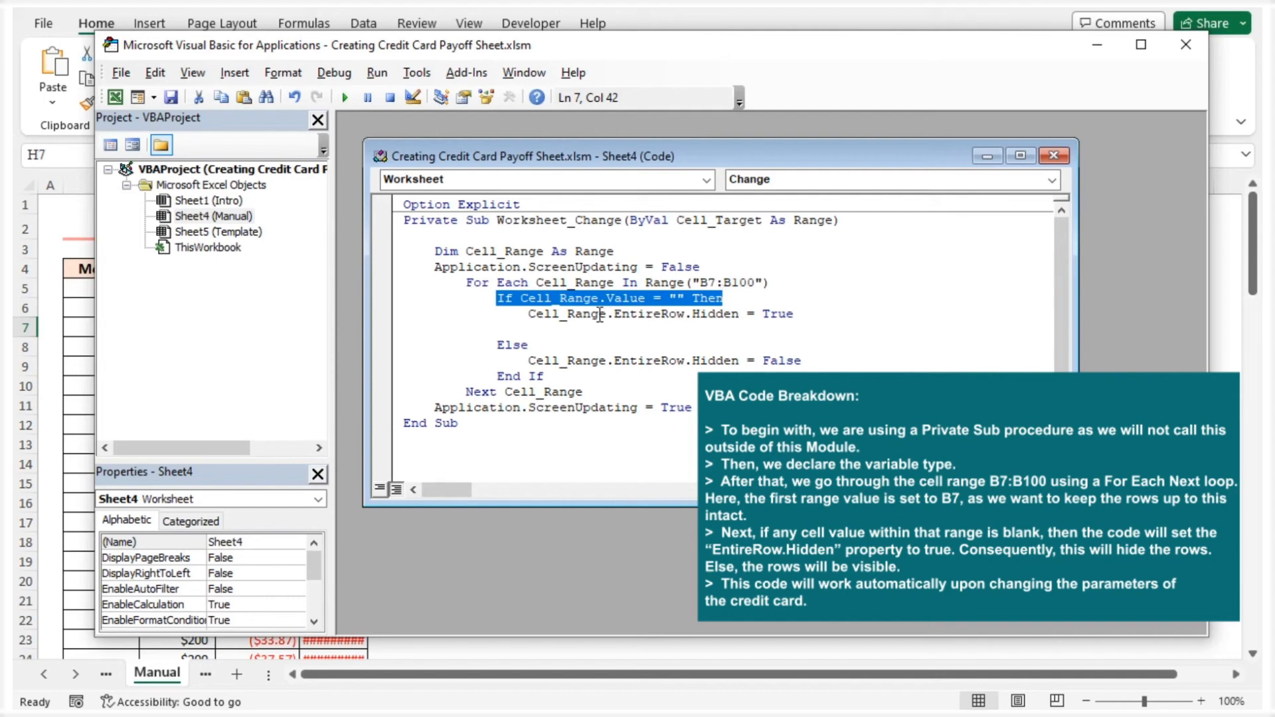
{"action": "left_click_drag", "start_coordinate": [575, 319], "coordinate": [807, 316]}
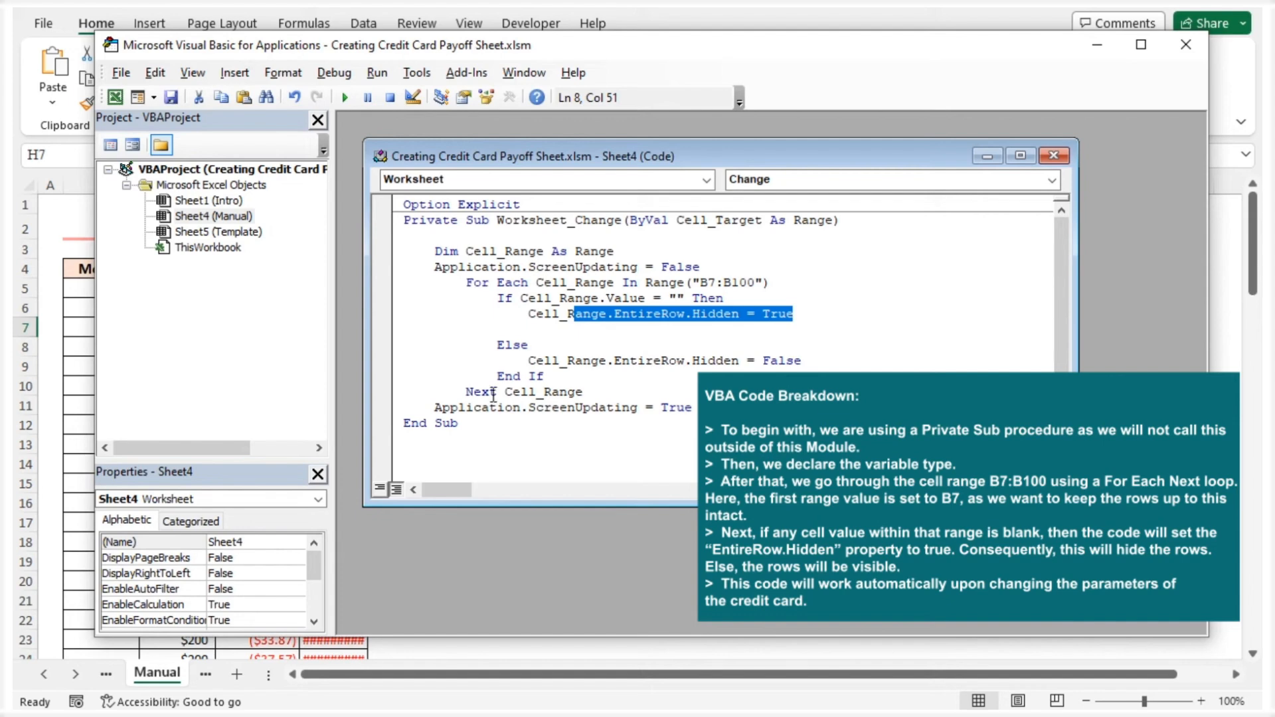
{"action": "left_click", "coordinate": [480, 377]}
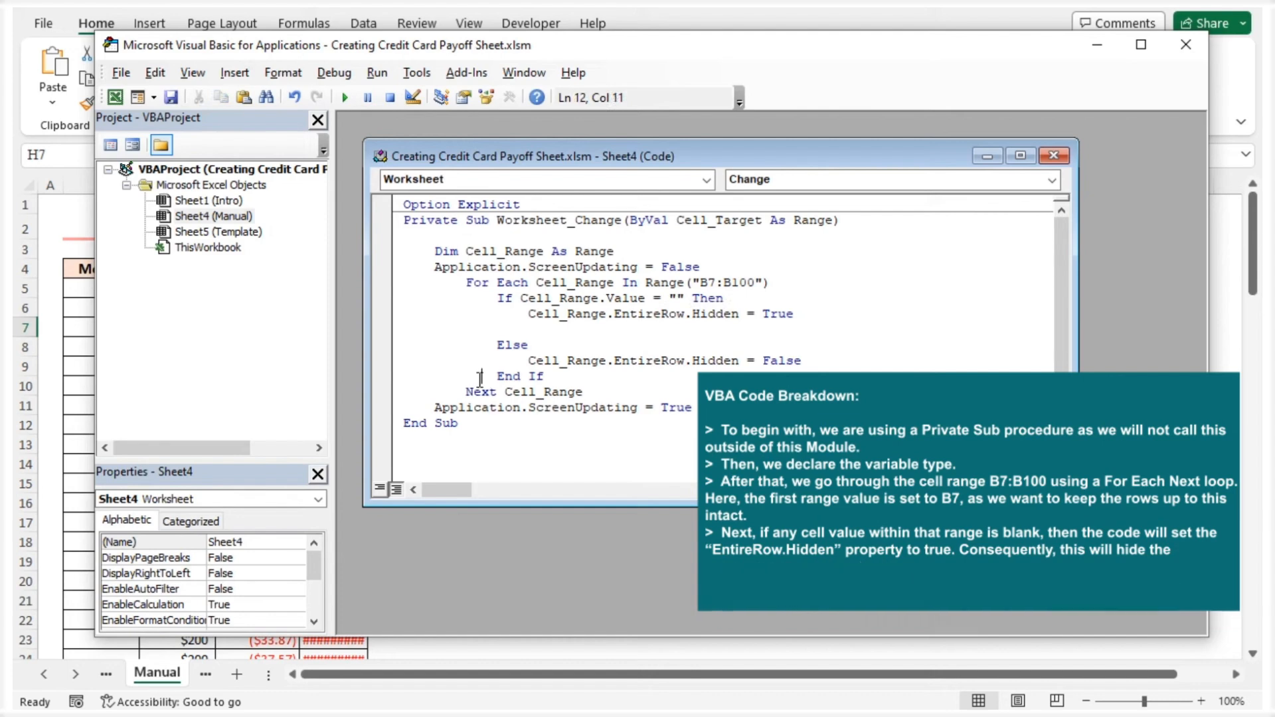
{"action": "left_click", "coordinate": [1187, 46]}
Test the row-hiding code by setting the monthly payment in H6 to 150
{"action": "left_click", "coordinate": [593, 310]}
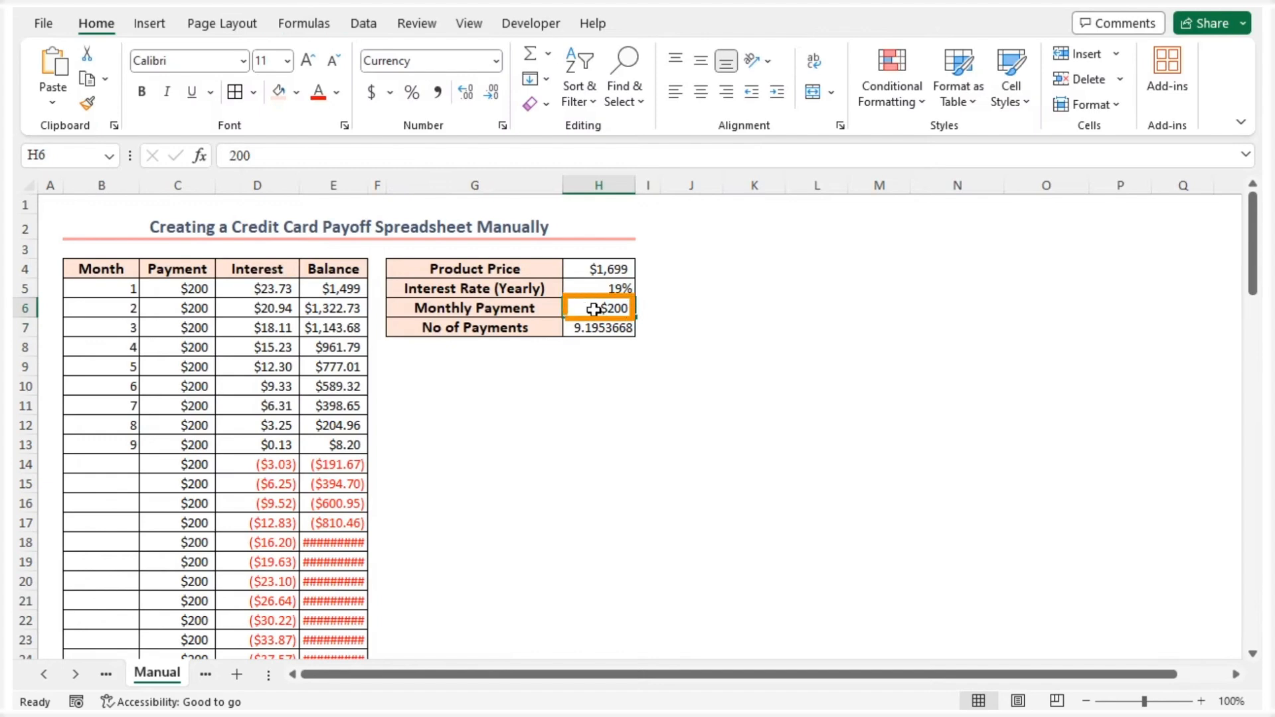
{"action": "type", "text": "150"}
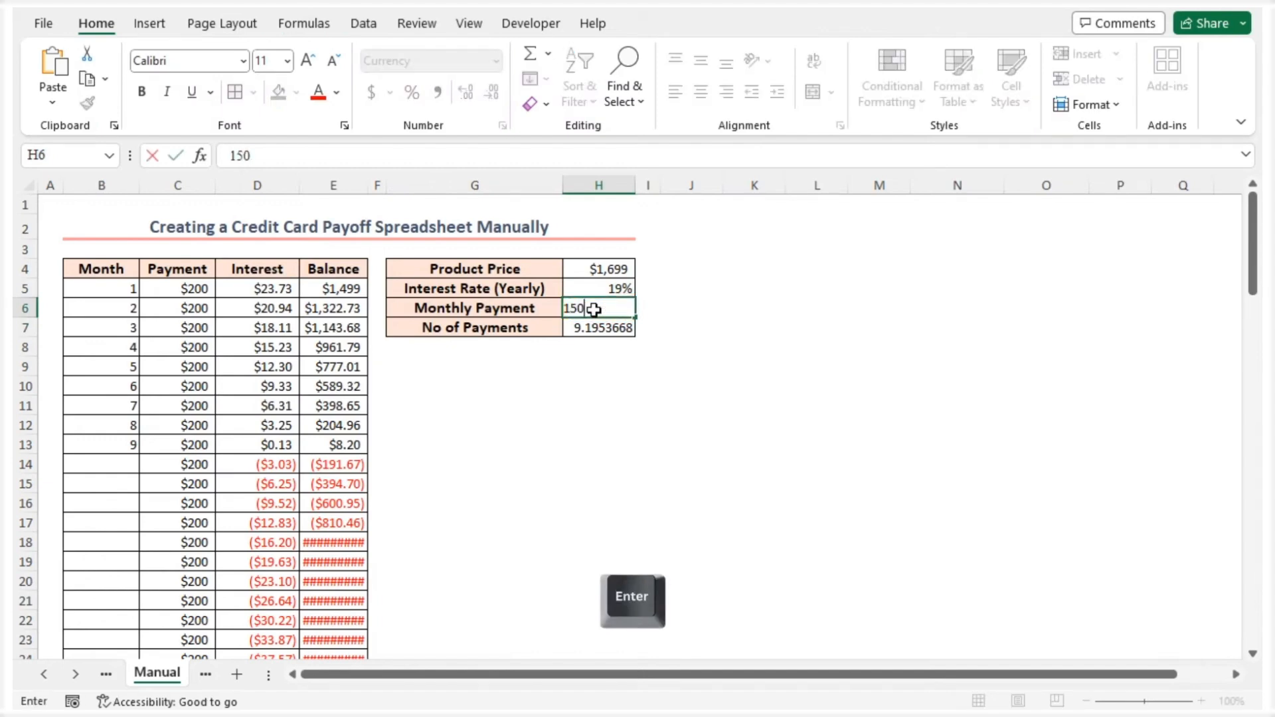
{"action": "key", "text": "Return"}
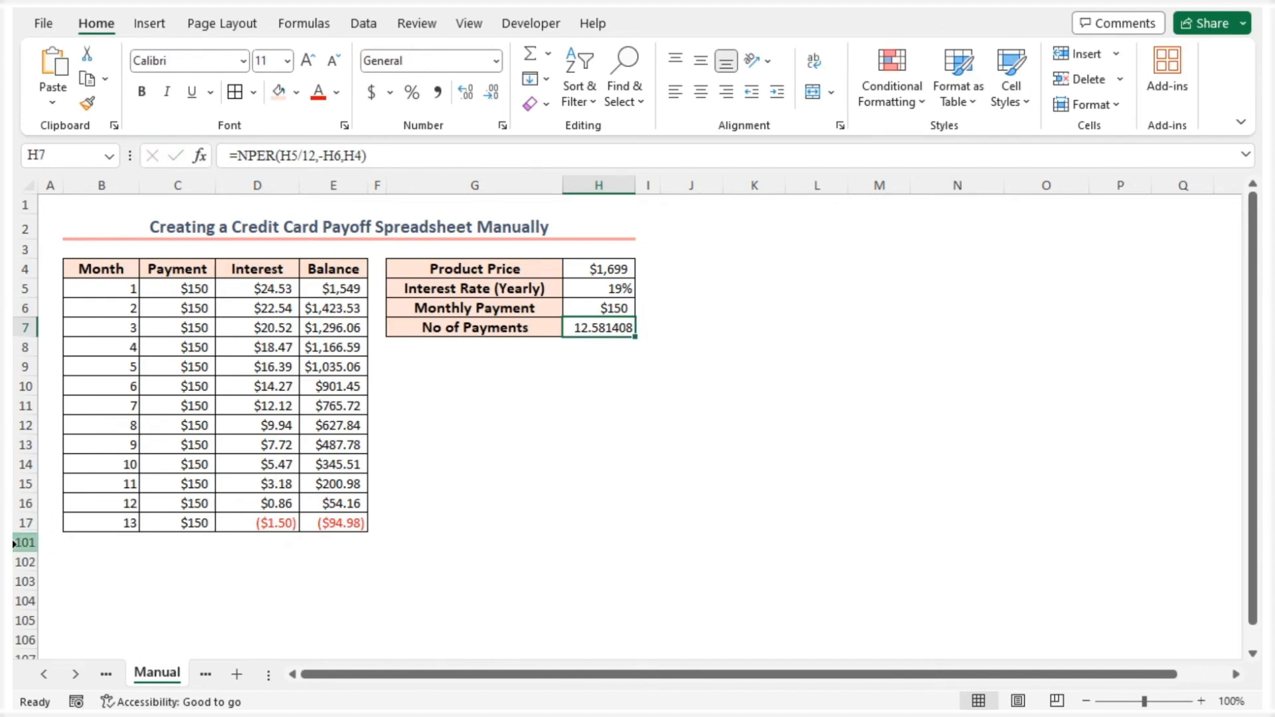
Change the monthly payment in H6 back to 200 to rerun the row-hiding code
{"action": "left_click", "coordinate": [586, 309]}
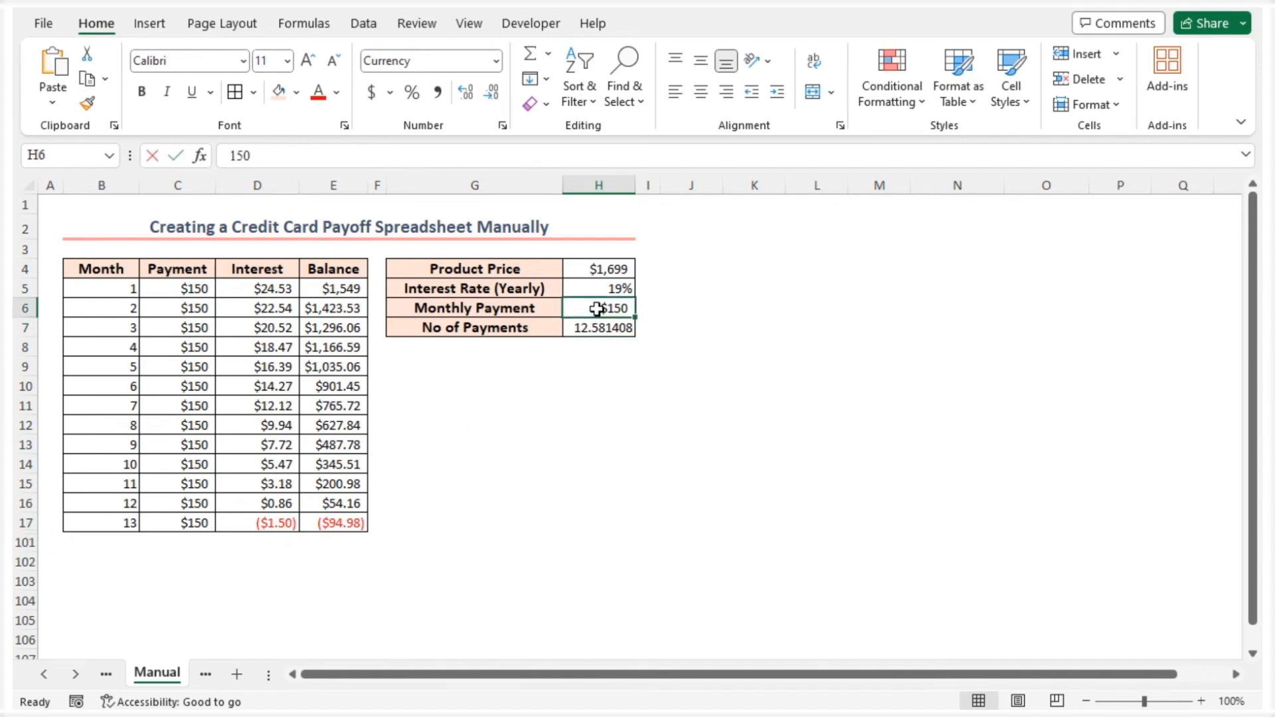
{"action": "type", "text": "200"}
{"action": "key", "text": "Return"}
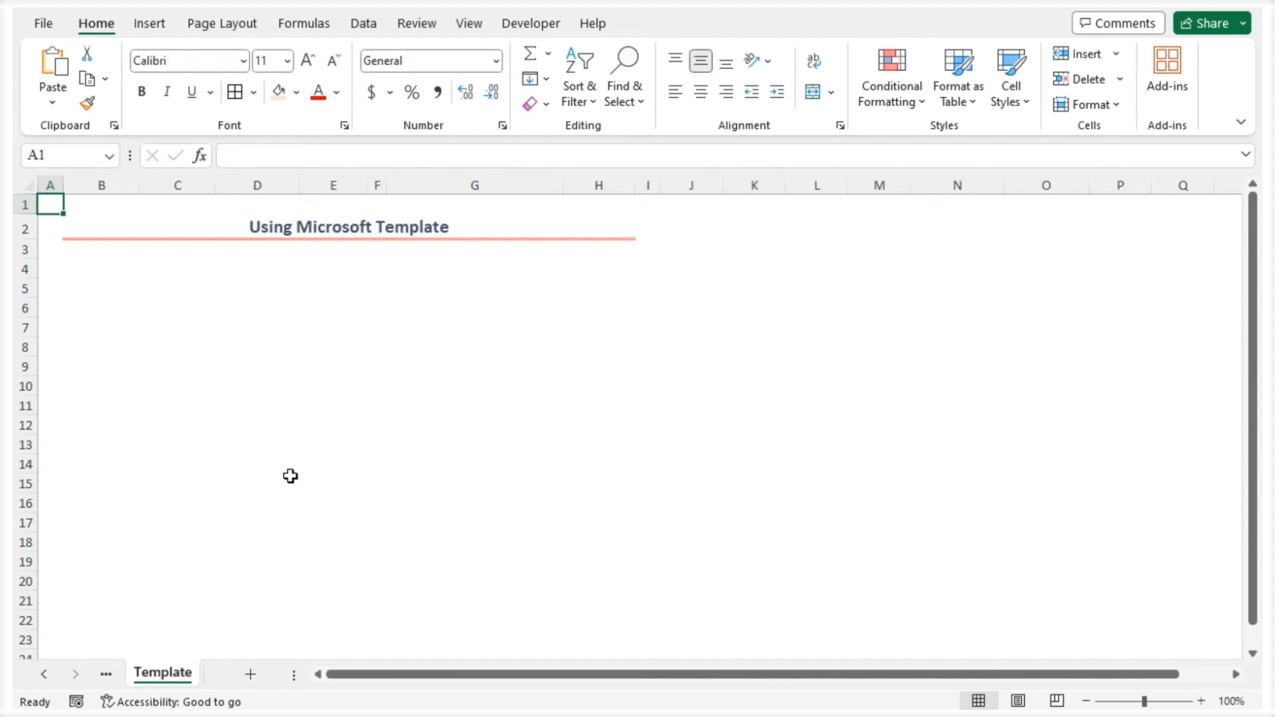
Search the online templates for a new workbook using "credit card"
{"action": "left_click", "coordinate": [45, 27]}
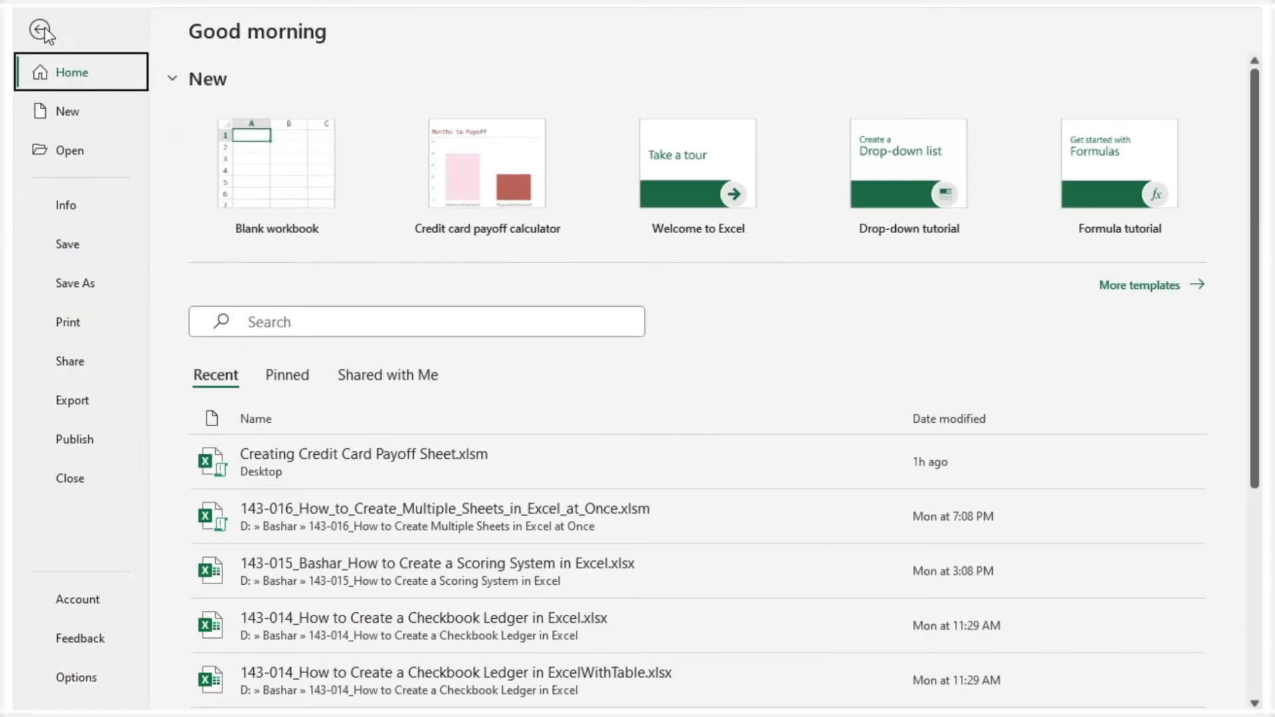
{"action": "left_click", "coordinate": [71, 114]}
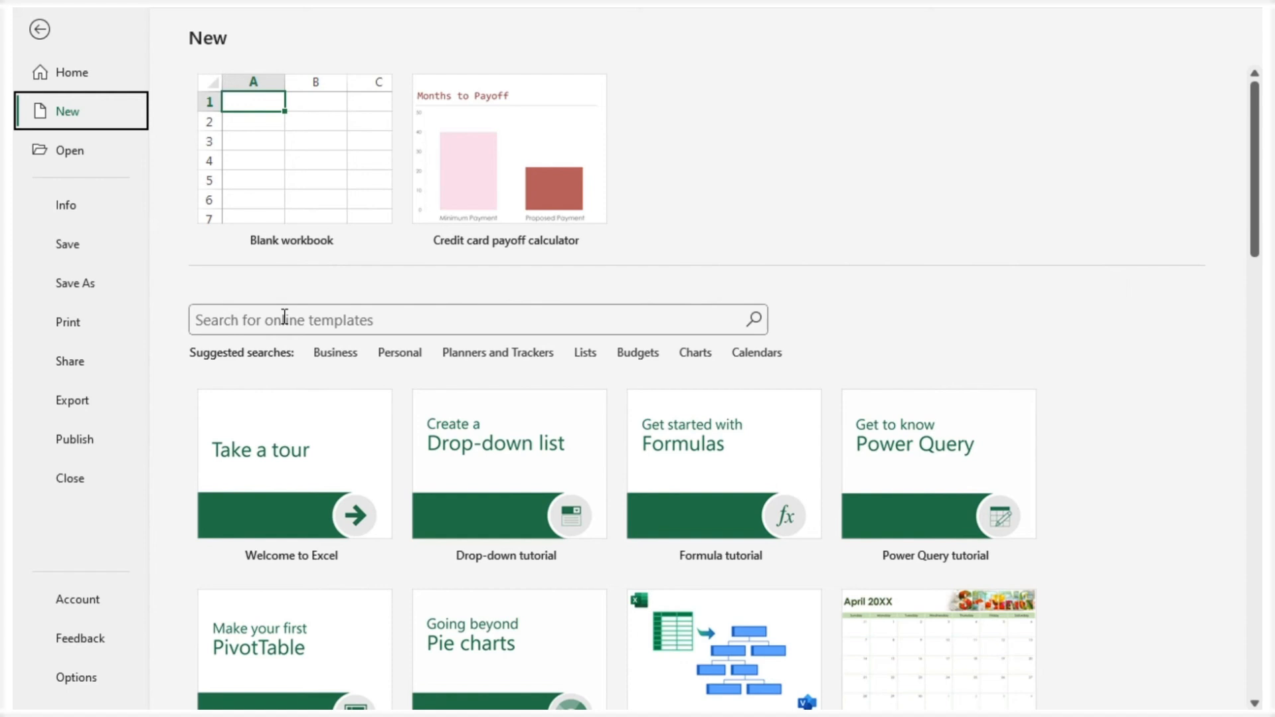
{"action": "left_click", "coordinate": [285, 316]}
{"action": "type", "text": "credit"}
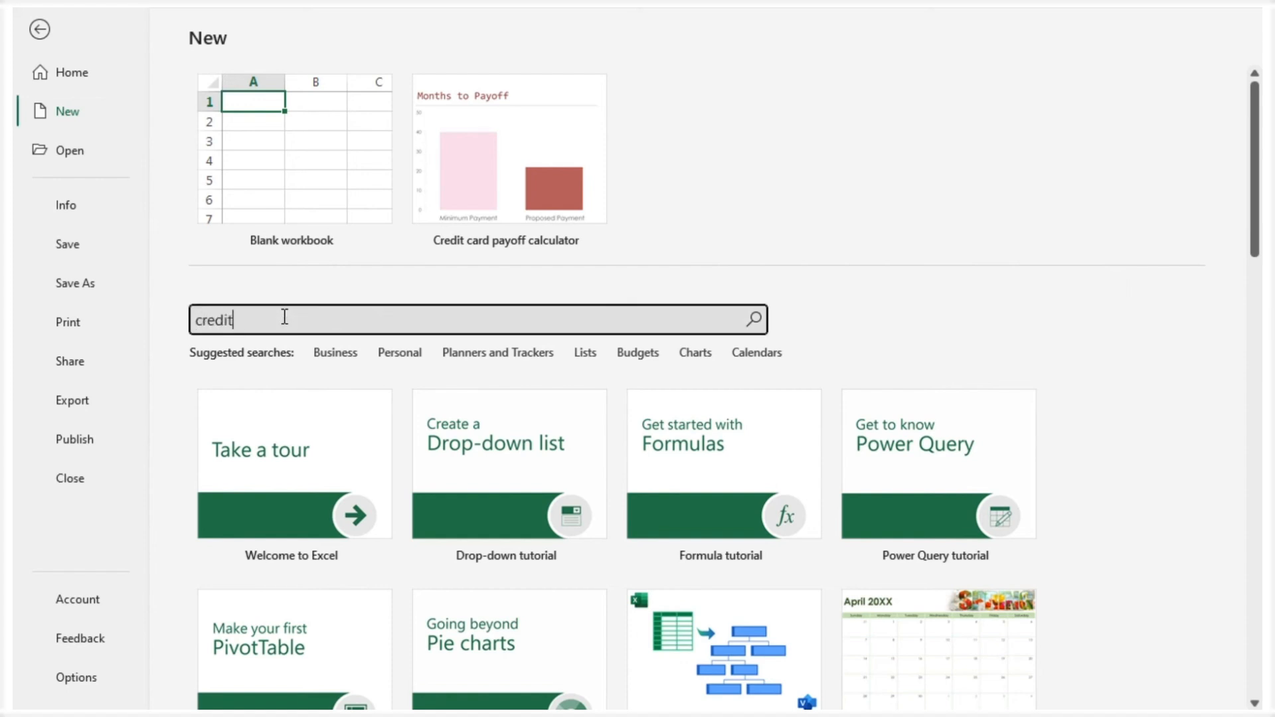
{"action": "type", "text": " card"}
{"action": "key", "text": "Return"}
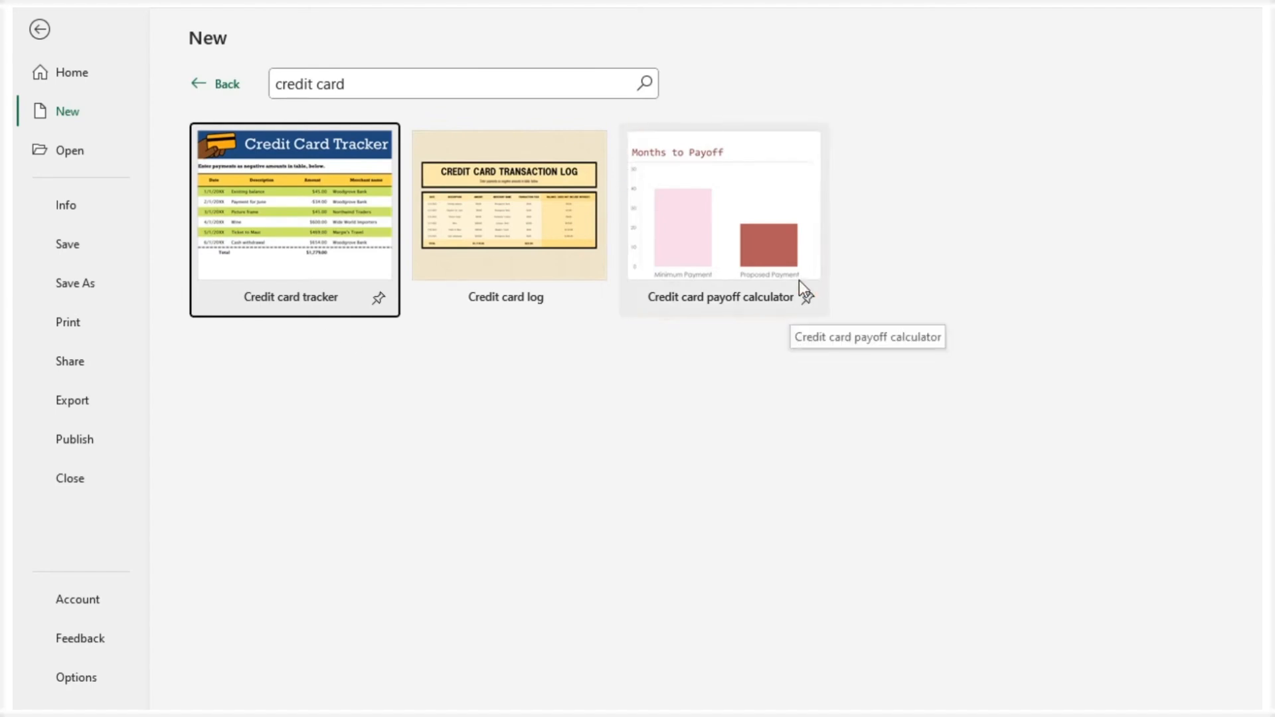
Create a workbook from the Credit card payoff calculator template, reposition its window and collapse its ribbon
{"action": "left_click", "coordinate": [801, 231]}
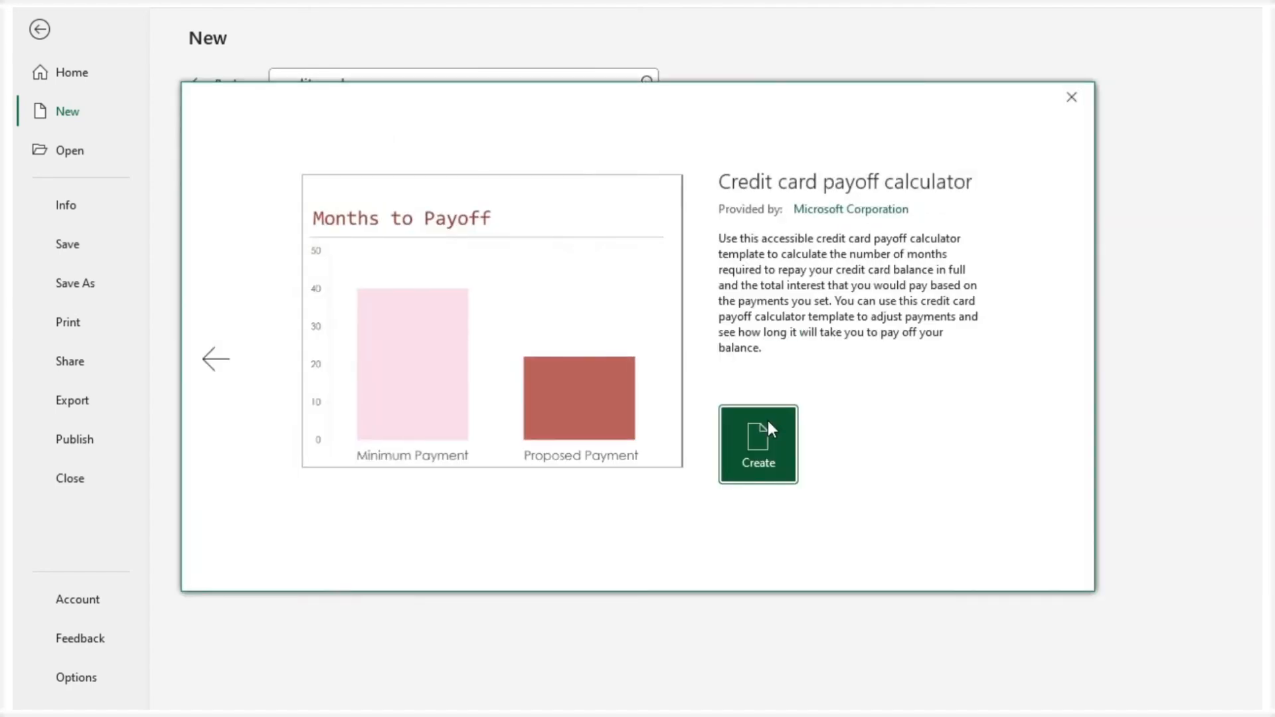
{"action": "left_click", "coordinate": [750, 451]}
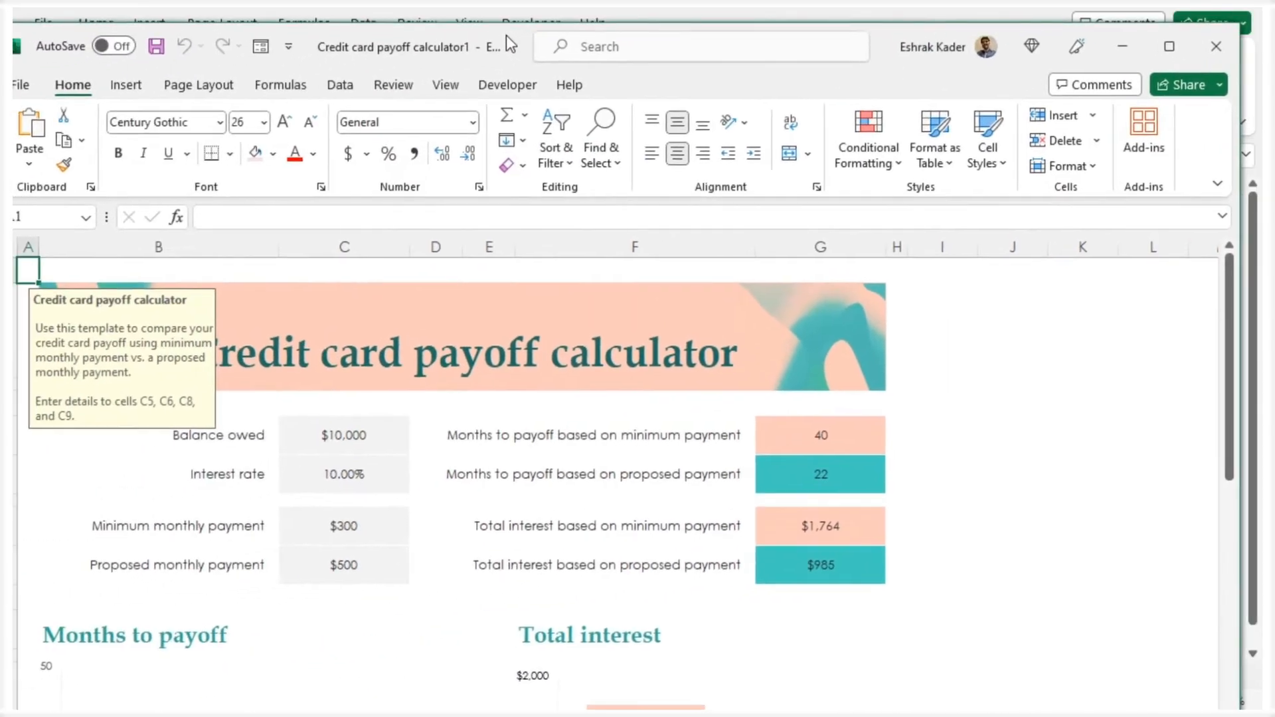
{"action": "left_click_drag", "start_coordinate": [519, 30], "coordinate": [749, 28]}
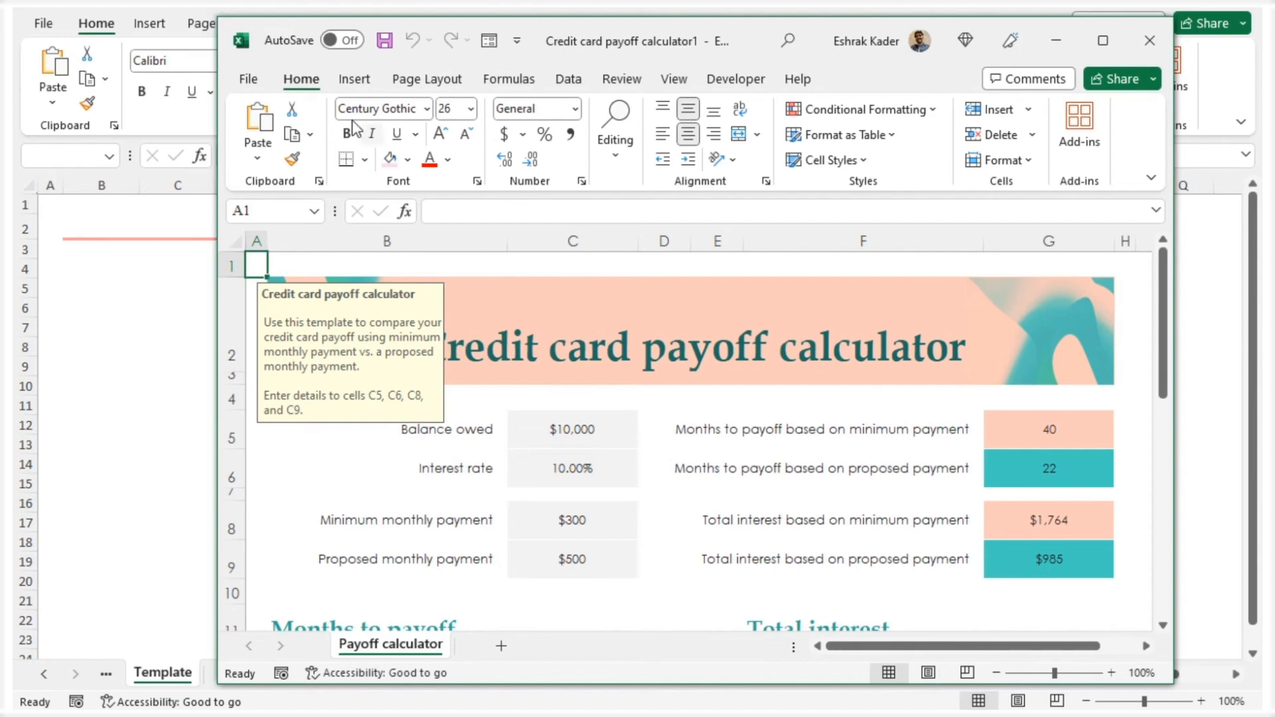
{"action": "right_click", "coordinate": [302, 83]}
{"action": "left_click", "coordinate": [359, 154]}
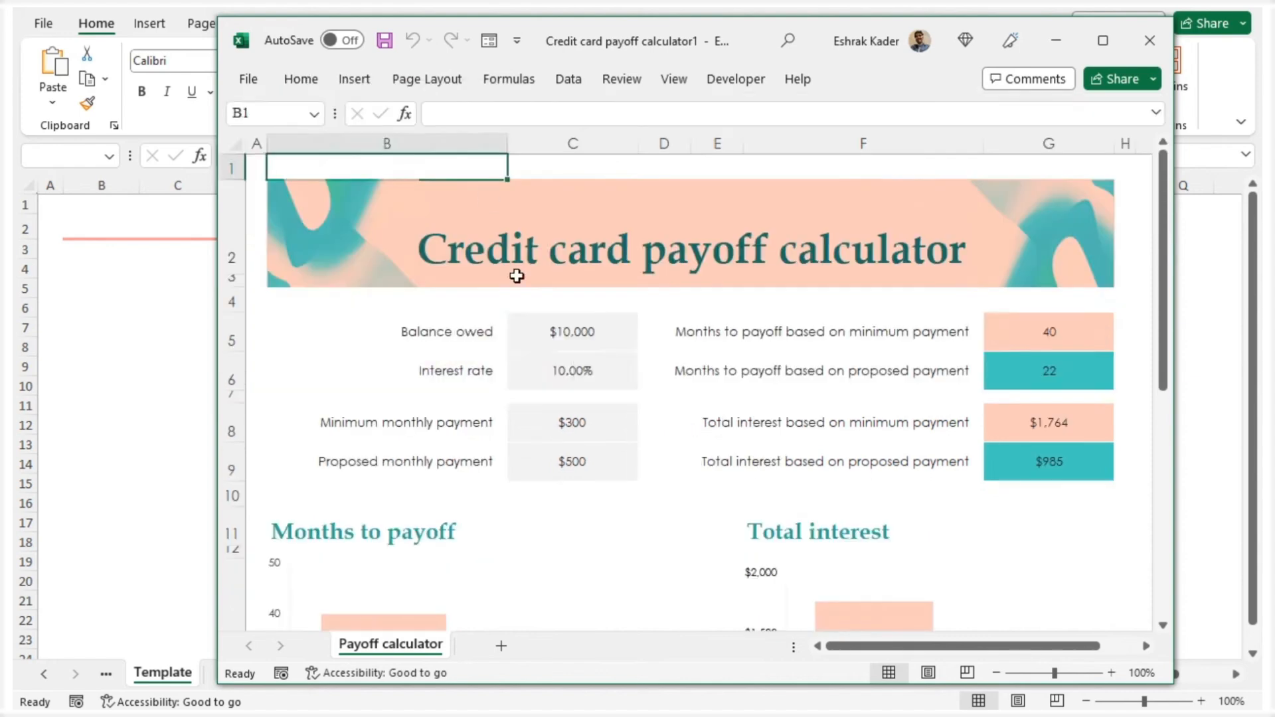
Examine the template's input cells C5, C6, C8 and C9 and its Months to payoff and Total interest charts
{"action": "left_click", "coordinate": [549, 345]}
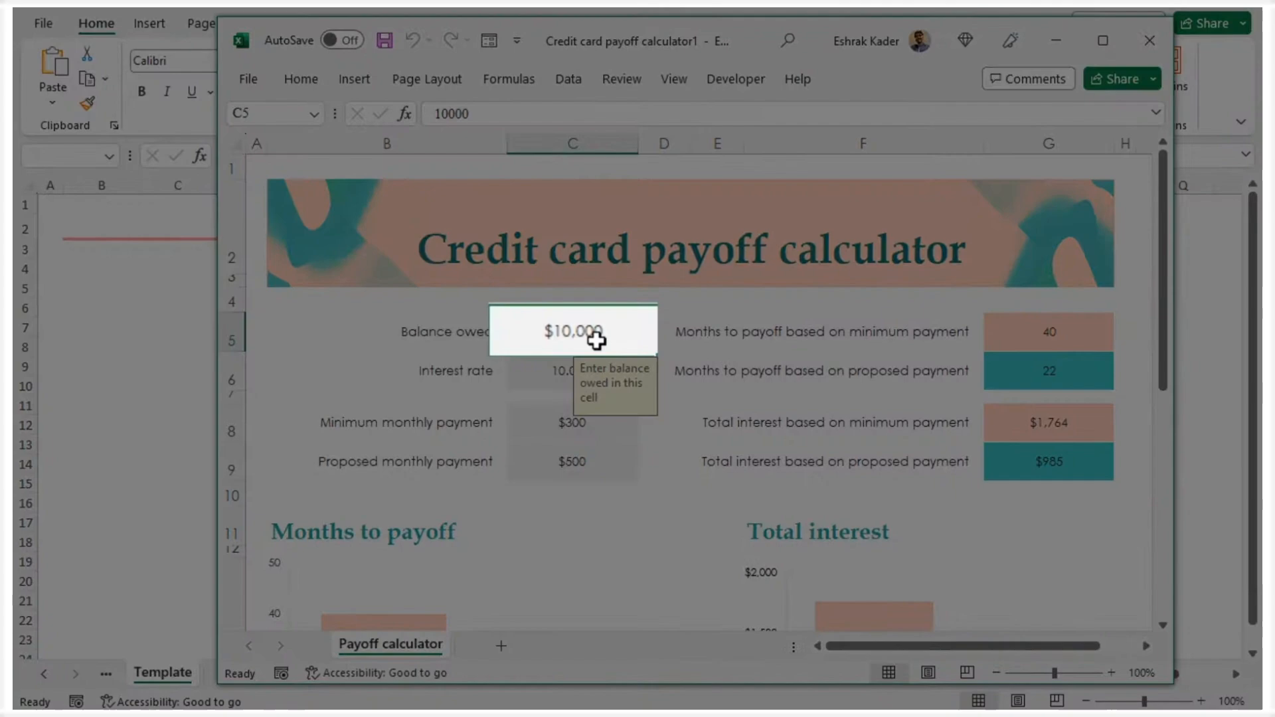
{"action": "left_click", "coordinate": [522, 372]}
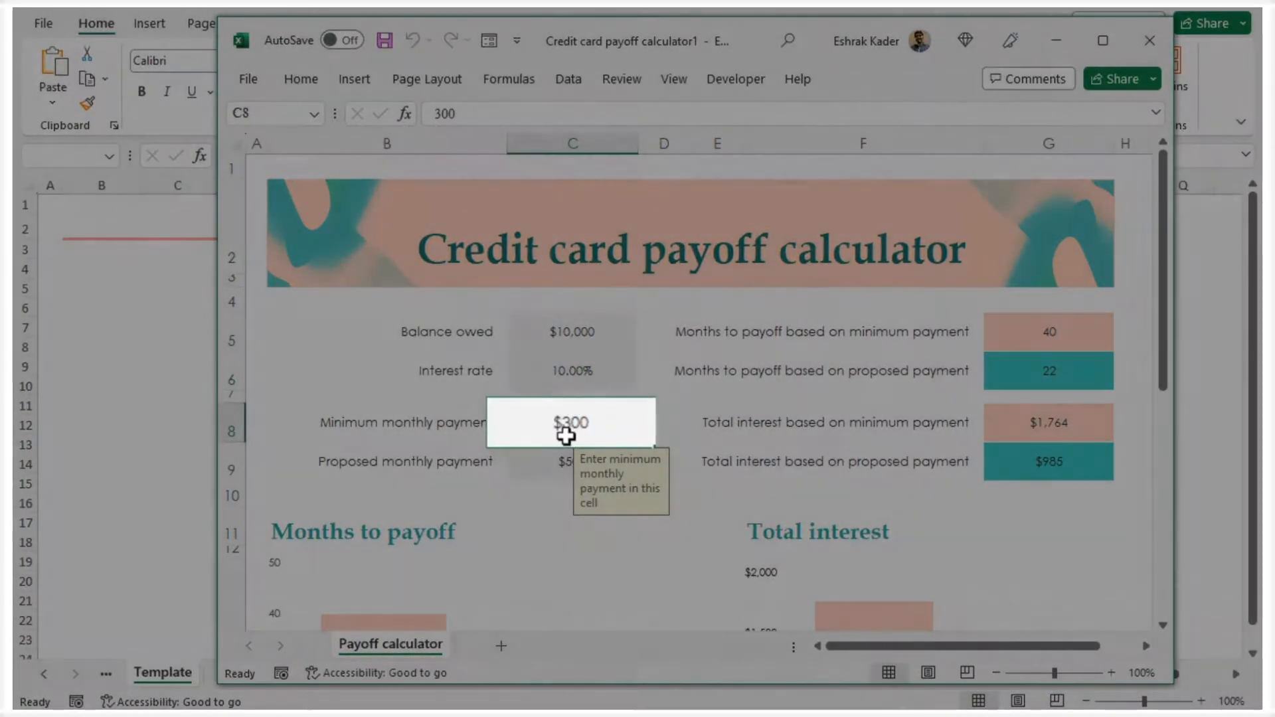
{"action": "left_click", "coordinate": [569, 428]}
{"action": "left_click", "coordinate": [542, 474]}
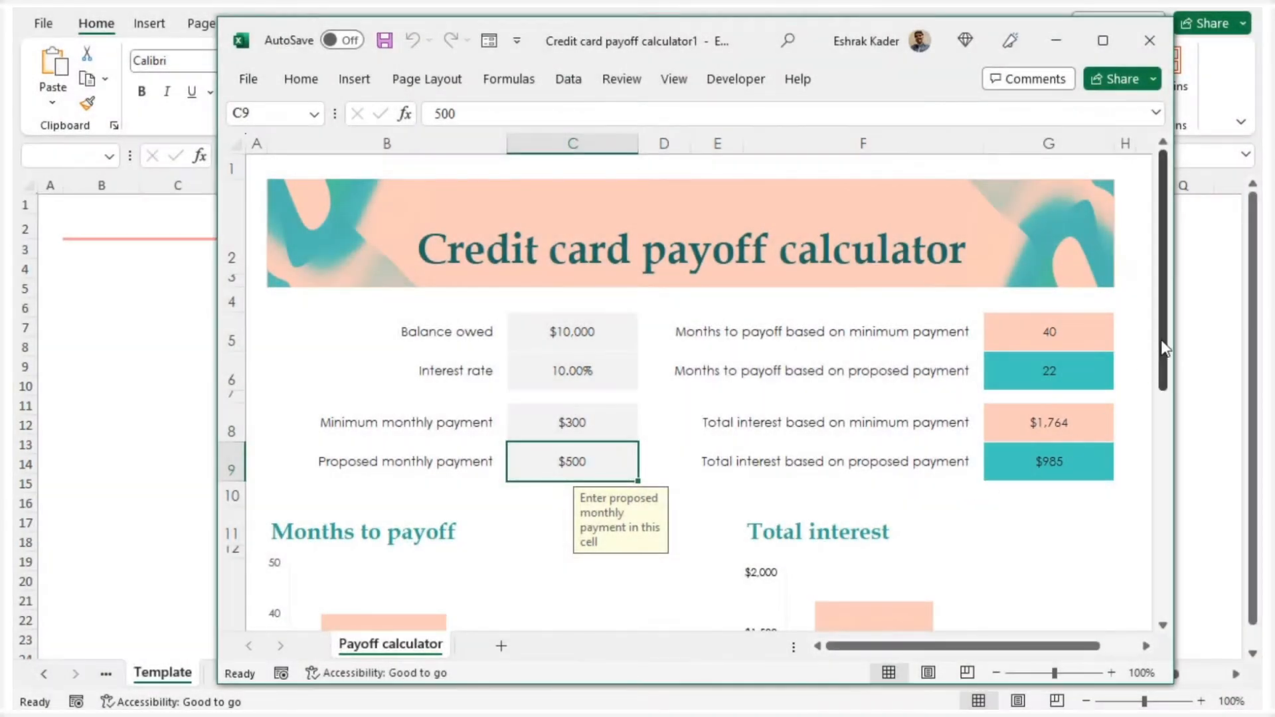
{"action": "scroll", "coordinate": [1163, 345], "scroll_direction": "down", "scroll_amount": 2}
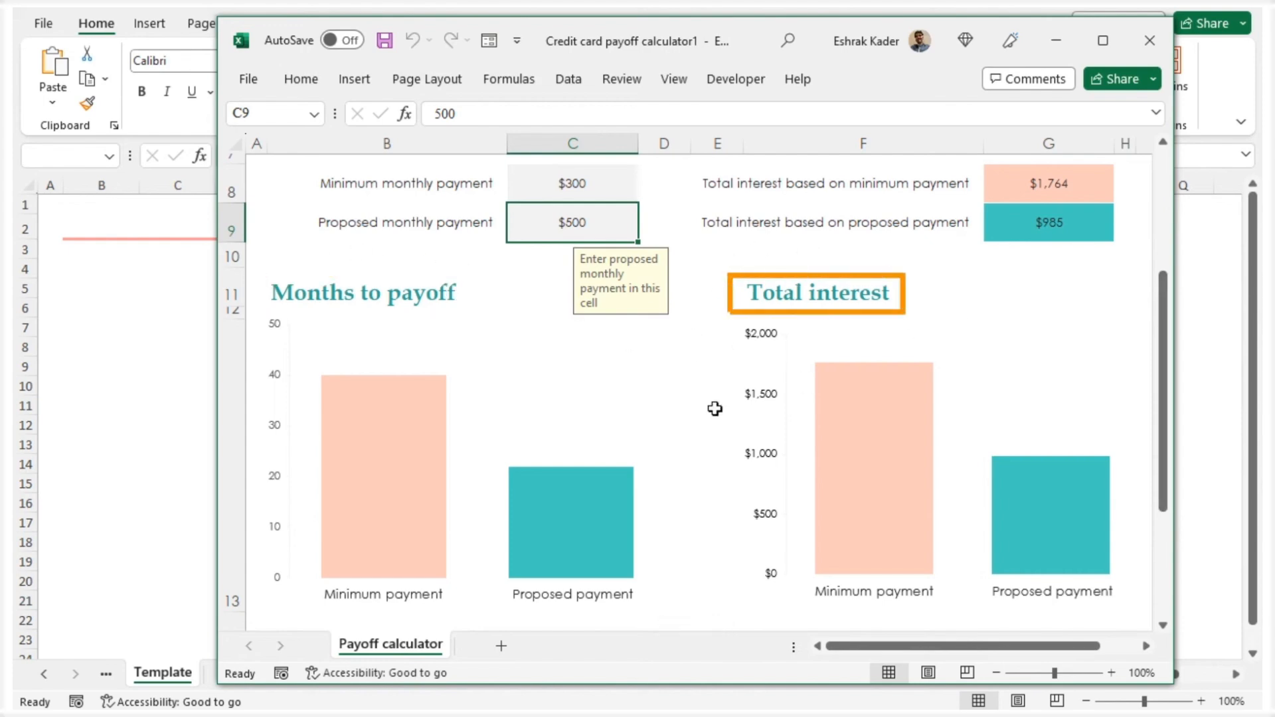
{"action": "scroll", "coordinate": [965, 413], "scroll_direction": "up", "scroll_amount": 2}
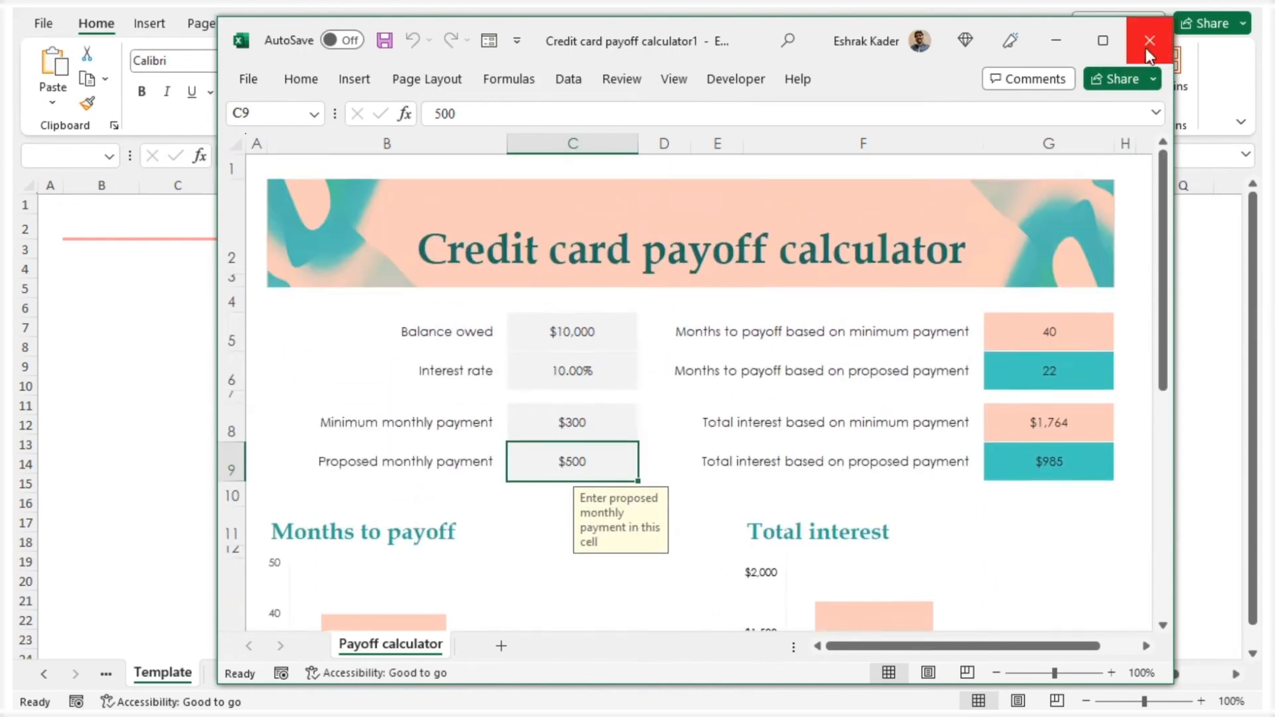